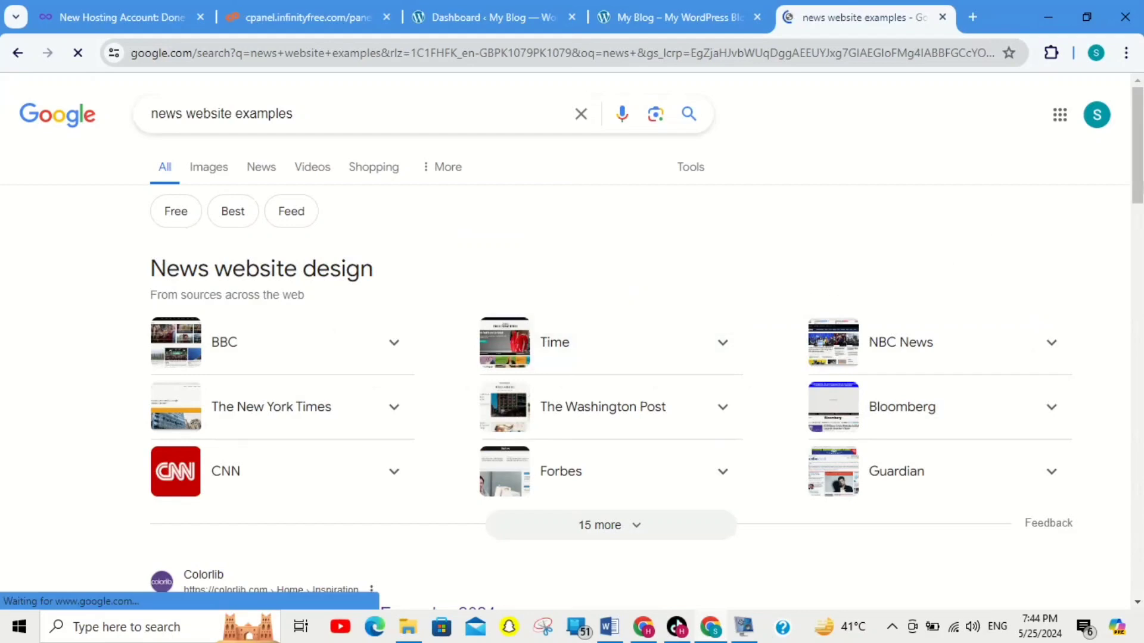
# Step: Expand the list of news website design examples and look through the sites shown
pyautogui.scroll(-1, 595, 370)
pyautogui.click(615, 457)
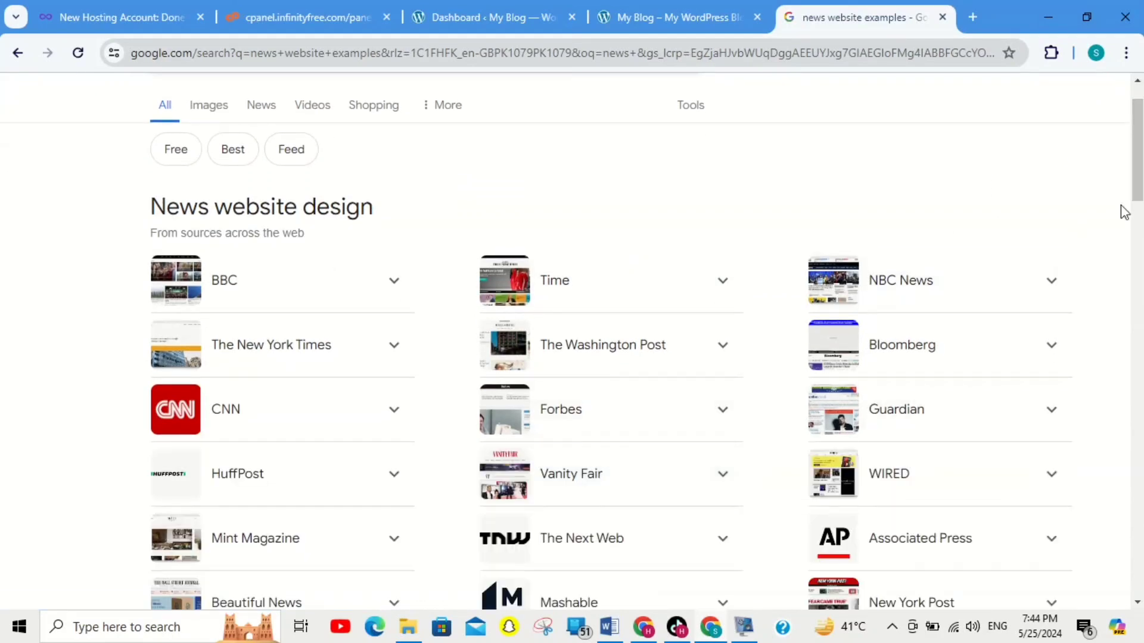
pyautogui.moveTo(1137, 179); pyautogui.dragTo(1137, 230)
pyautogui.scroll(6, 486, 522)
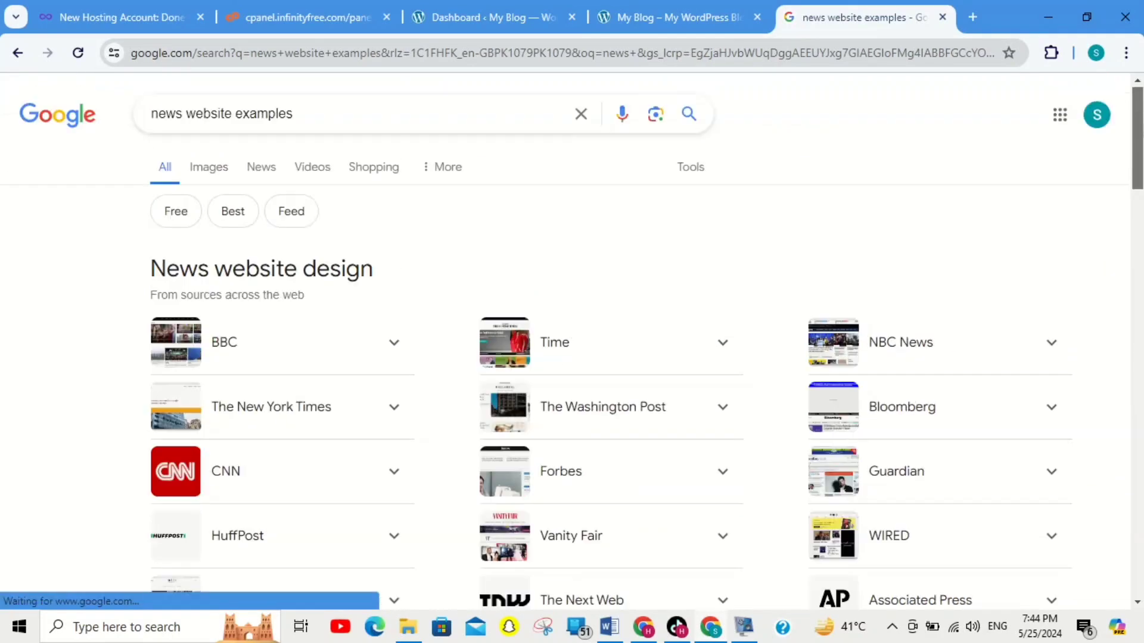
# Step: Search Google for "pakistani news" and look through the news sites in the results
pyautogui.click(582, 115)
pyautogui.write('pakistani news')
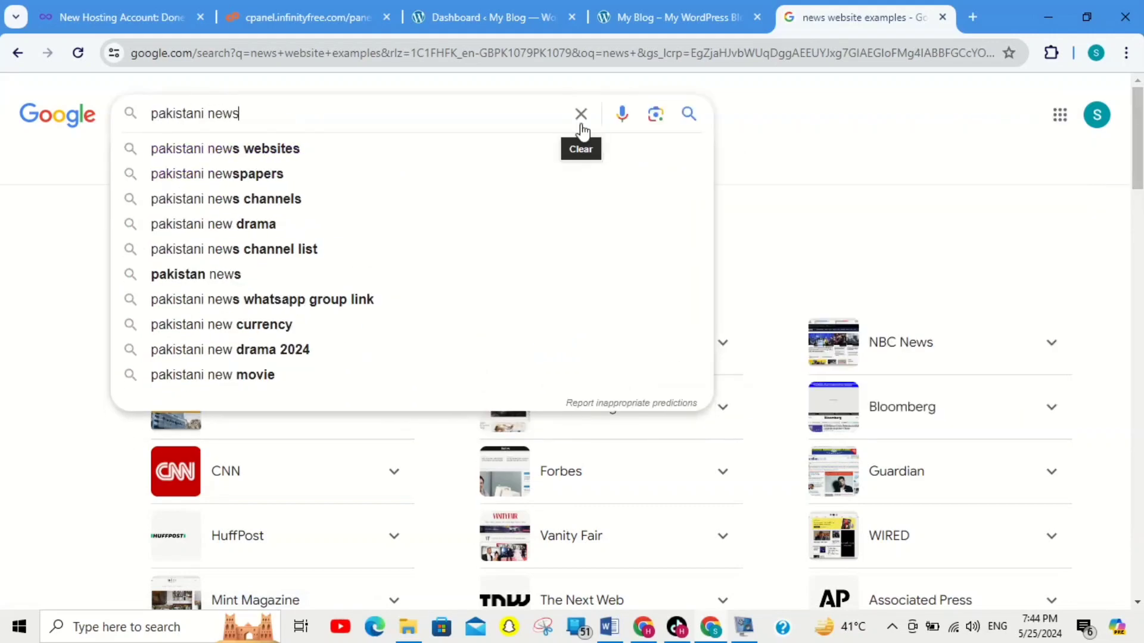
pyautogui.press('Return')
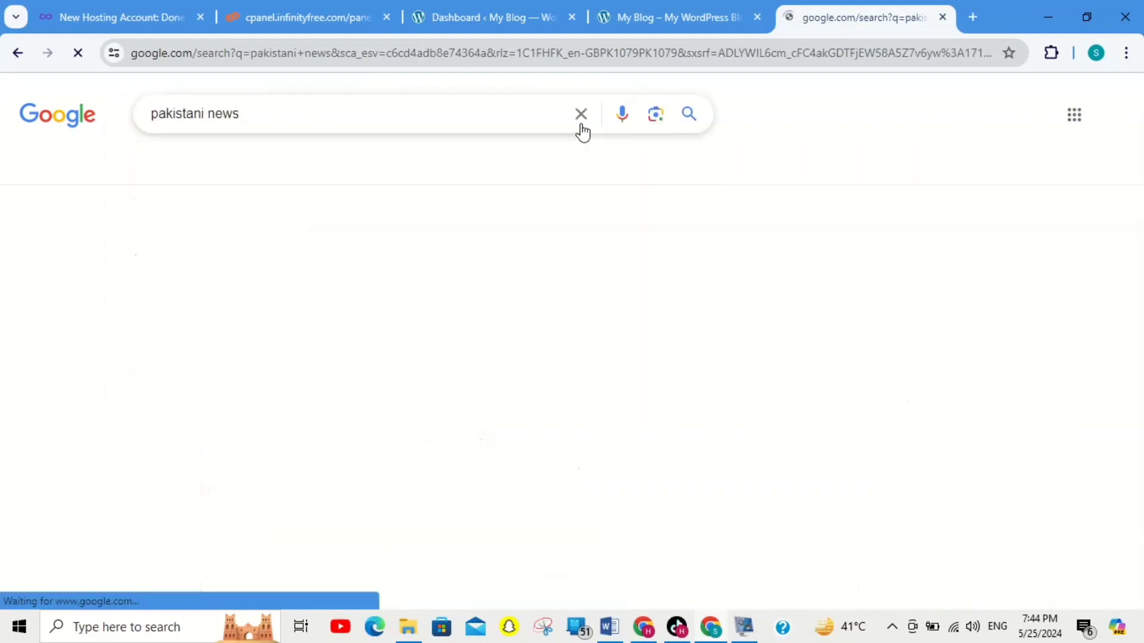
pyautogui.scroll(-3, 314, 120)
pyautogui.scroll(-15, 1139, 451)
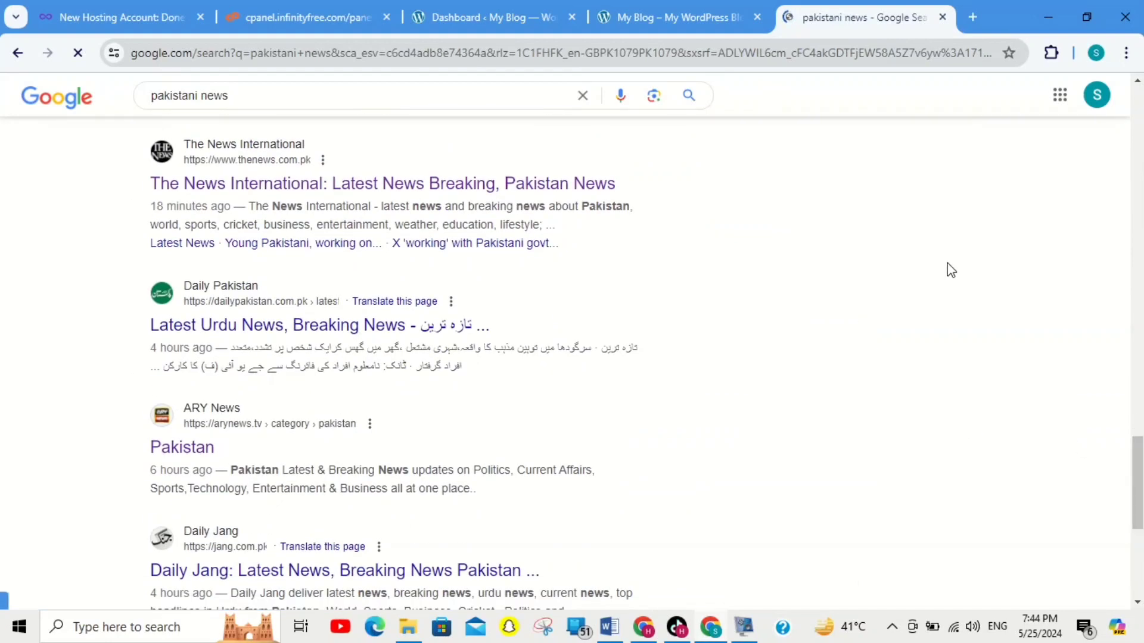
pyautogui.scroll(1, 428, 547)
pyautogui.scroll(-1, 428, 547)
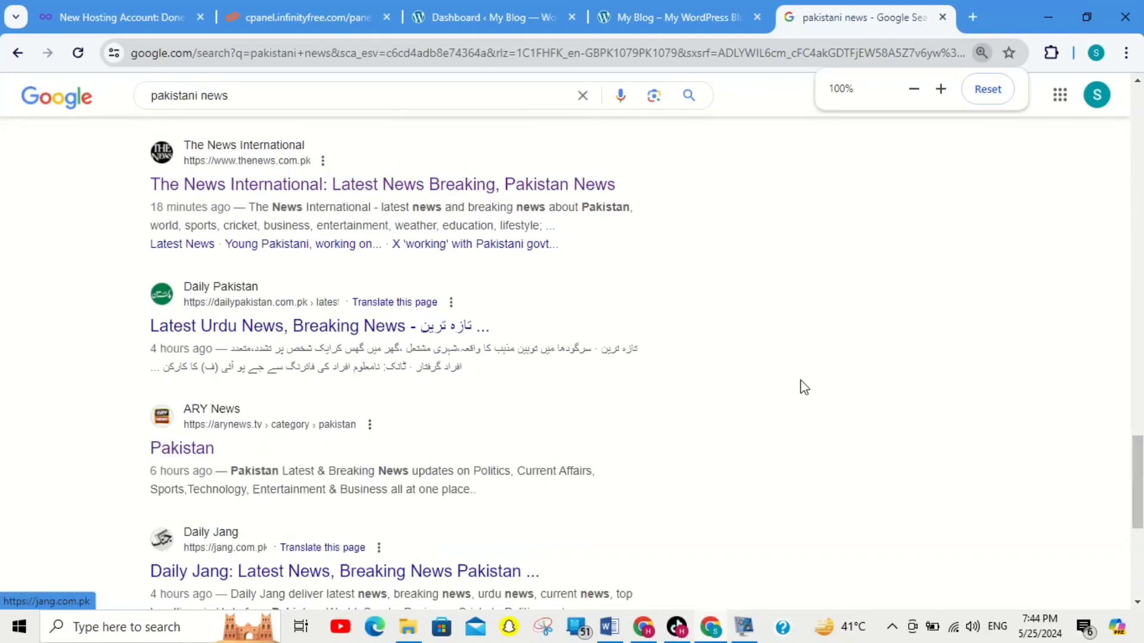
pyautogui.moveTo(1140, 392); pyautogui.dragTo(1140, 486)
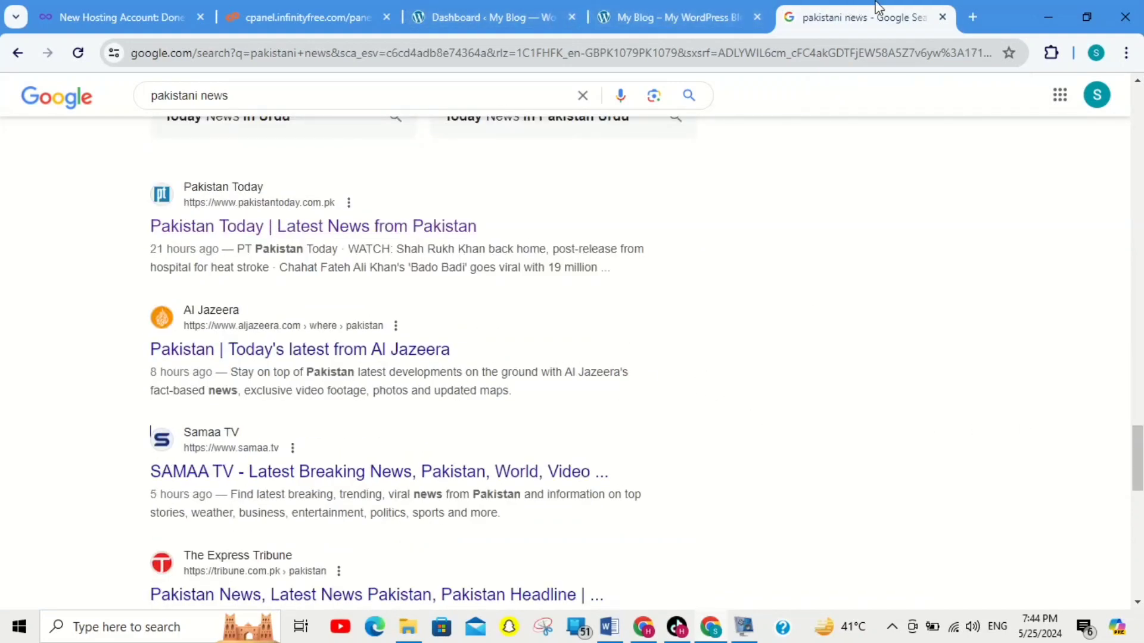
pyautogui.click(944, 17)
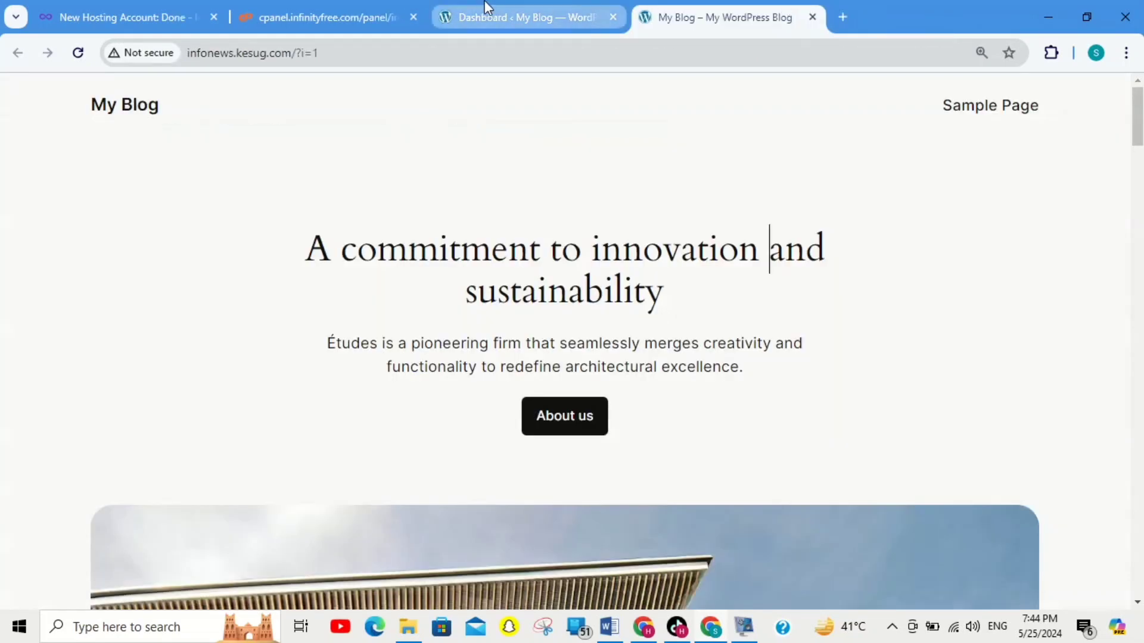
# Step: Look over the header and headline of the blog's current front page
pyautogui.click(458, 9)
pyautogui.click(761, 7)
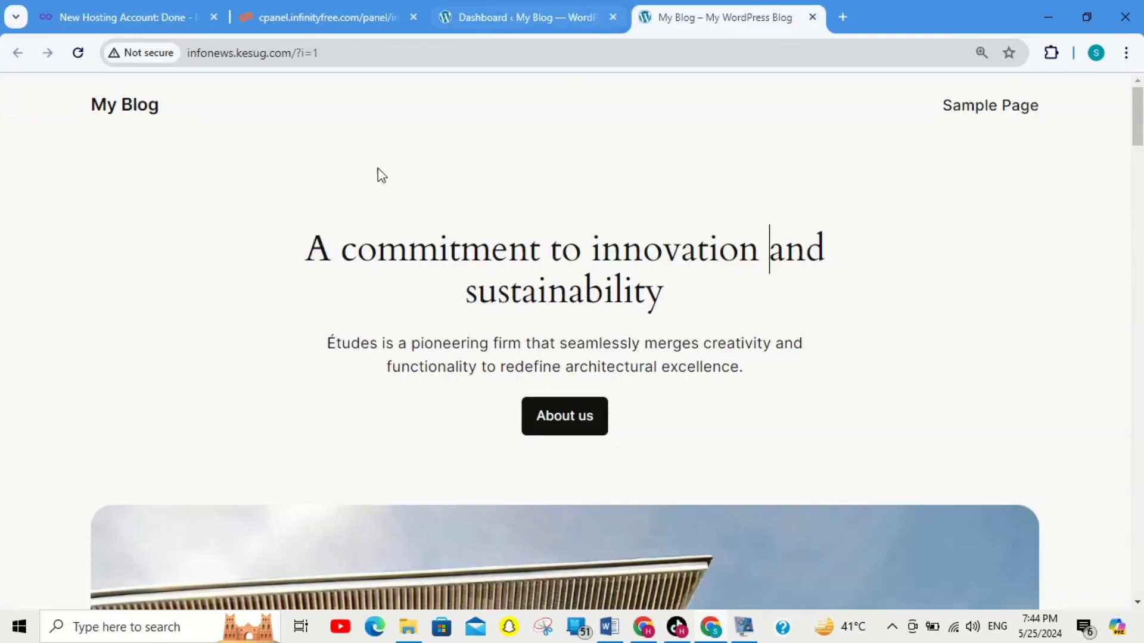
pyautogui.moveTo(227, 123); pyautogui.dragTo(547, 137)
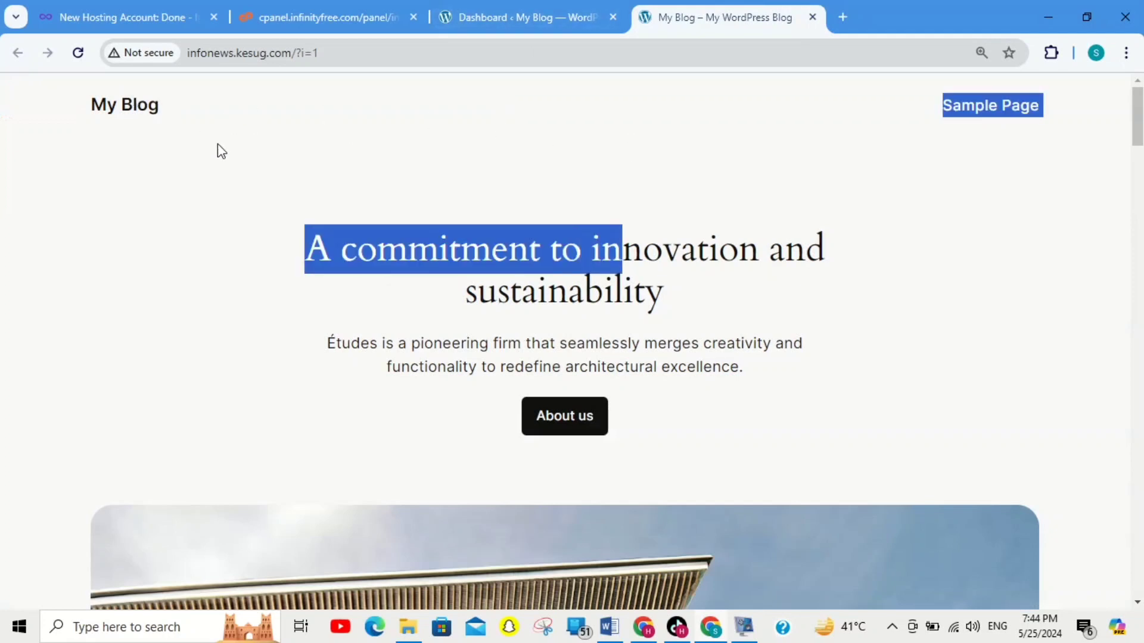
pyautogui.moveTo(217, 144); pyautogui.dragTo(90, 110)
# Step: Open the page for adding new themes in the blog's dashboard and search for "news"
pyautogui.click(443, 9)
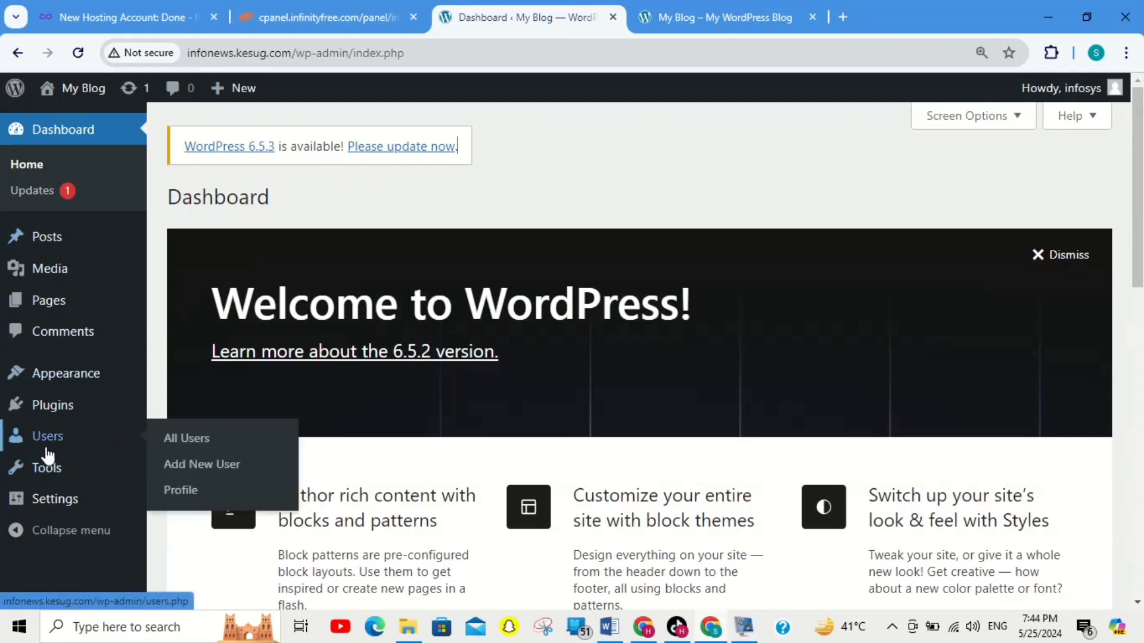
pyautogui.moveTo(95, 380)
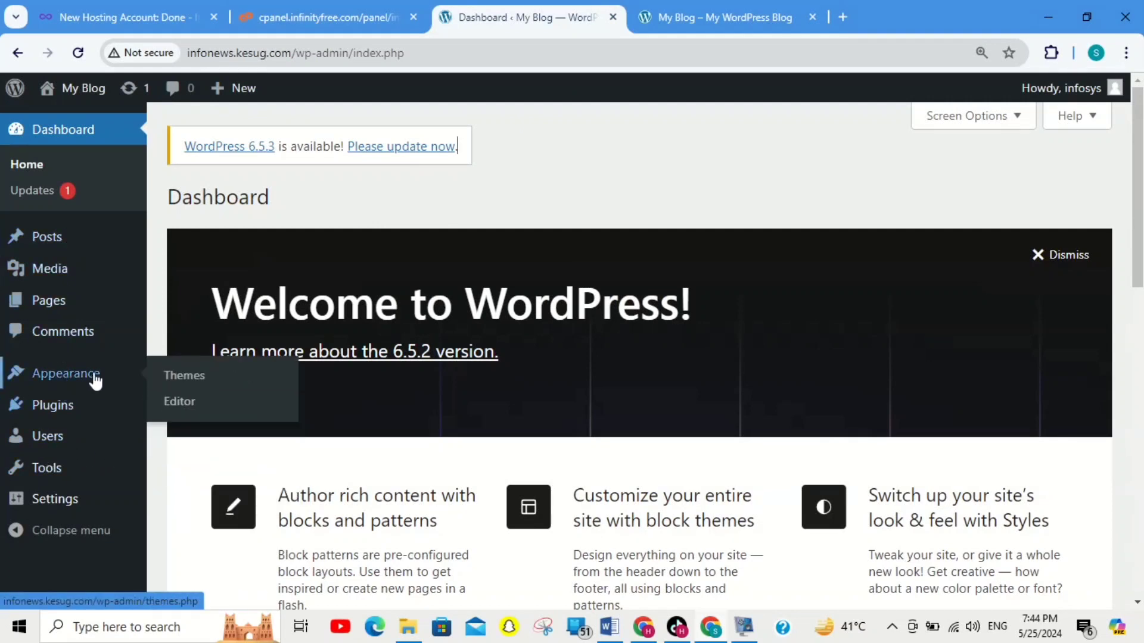
pyautogui.click(192, 377)
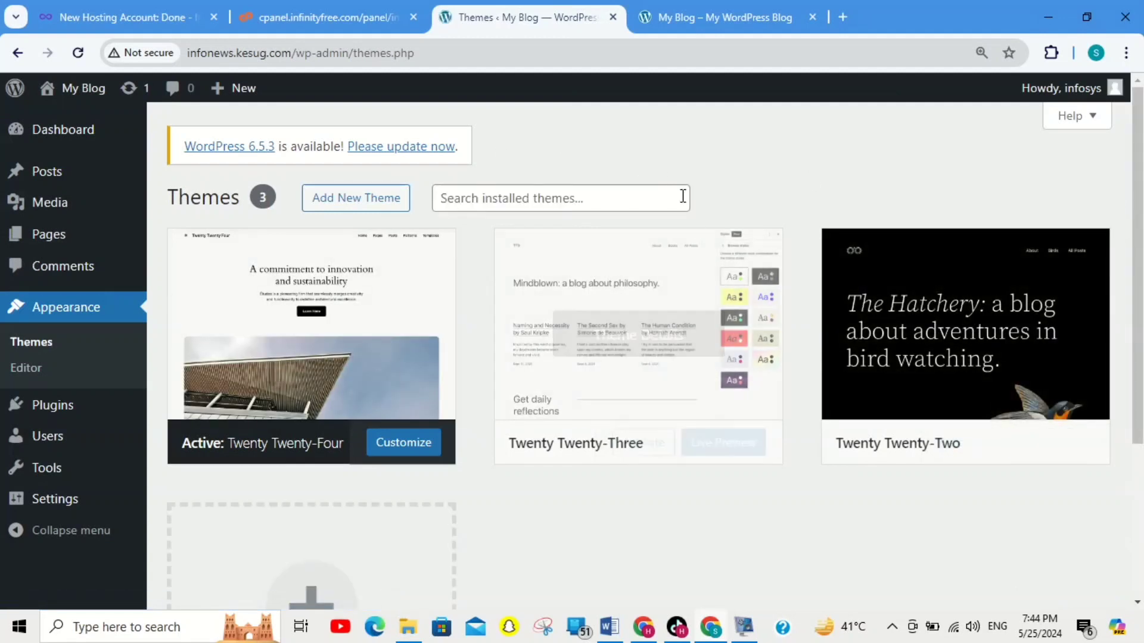
pyautogui.click(398, 210)
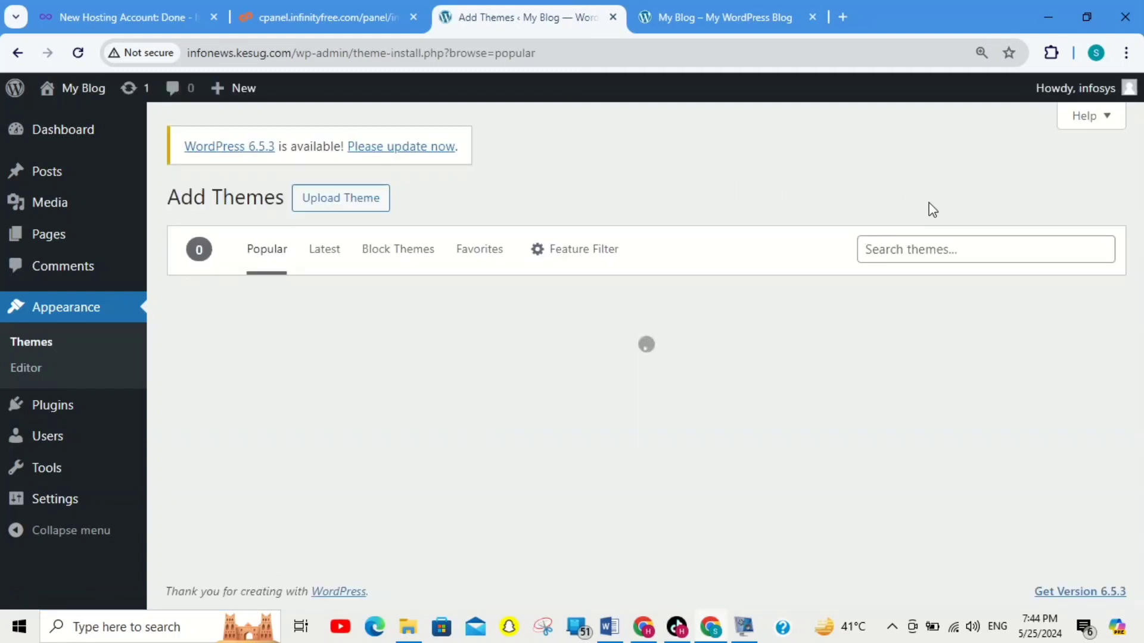
pyautogui.click(1002, 253)
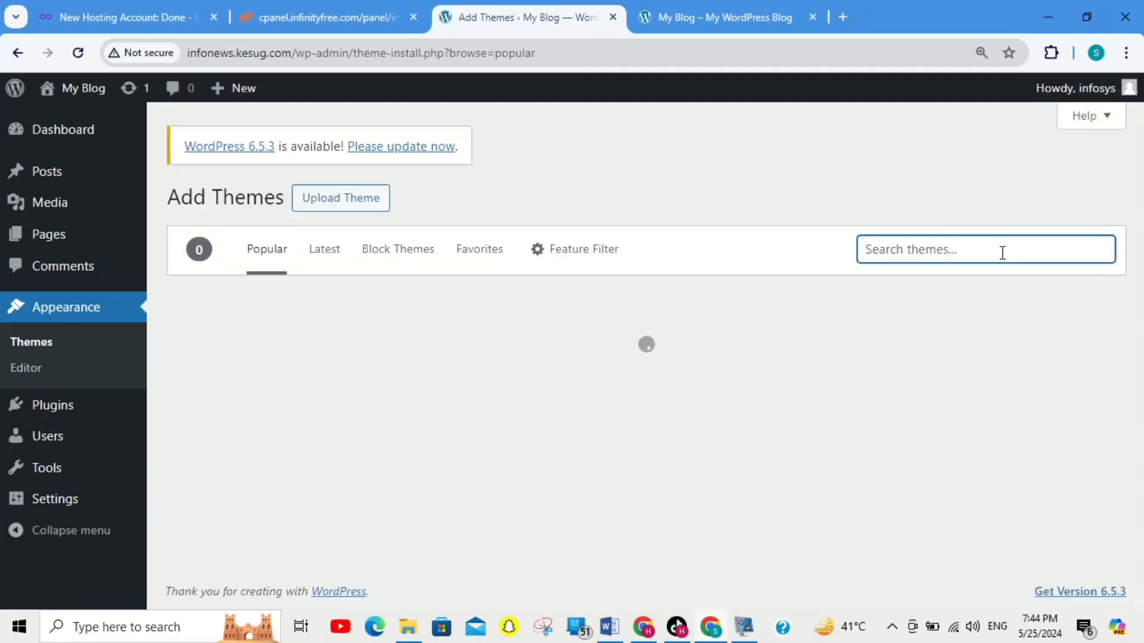
pyautogui.write('news')
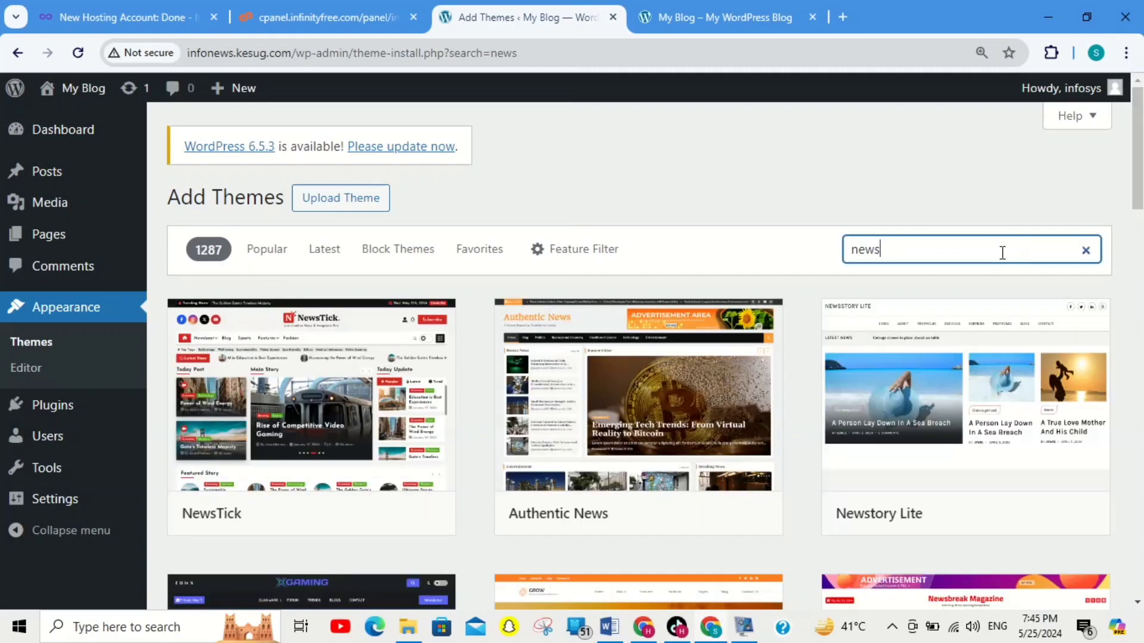
# Step: Browse the news themes and open the preview of the NewsMunch theme
pyautogui.scroll(-5, 1001, 250)
pyautogui.scroll(-2, 638, 358)
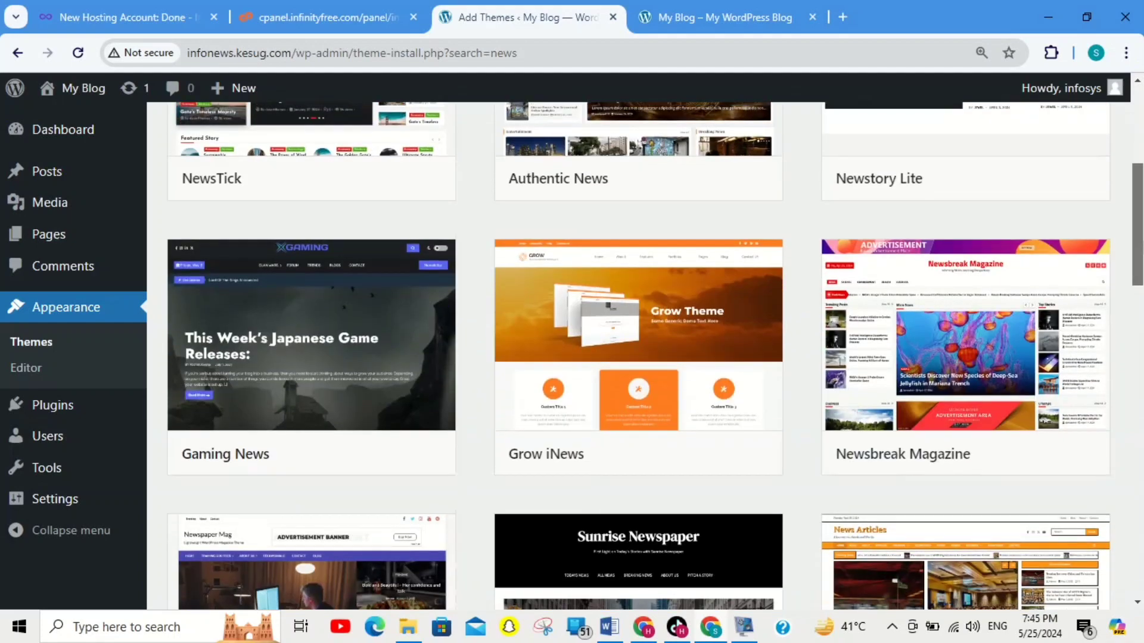
pyautogui.scroll(-9, 639, 358)
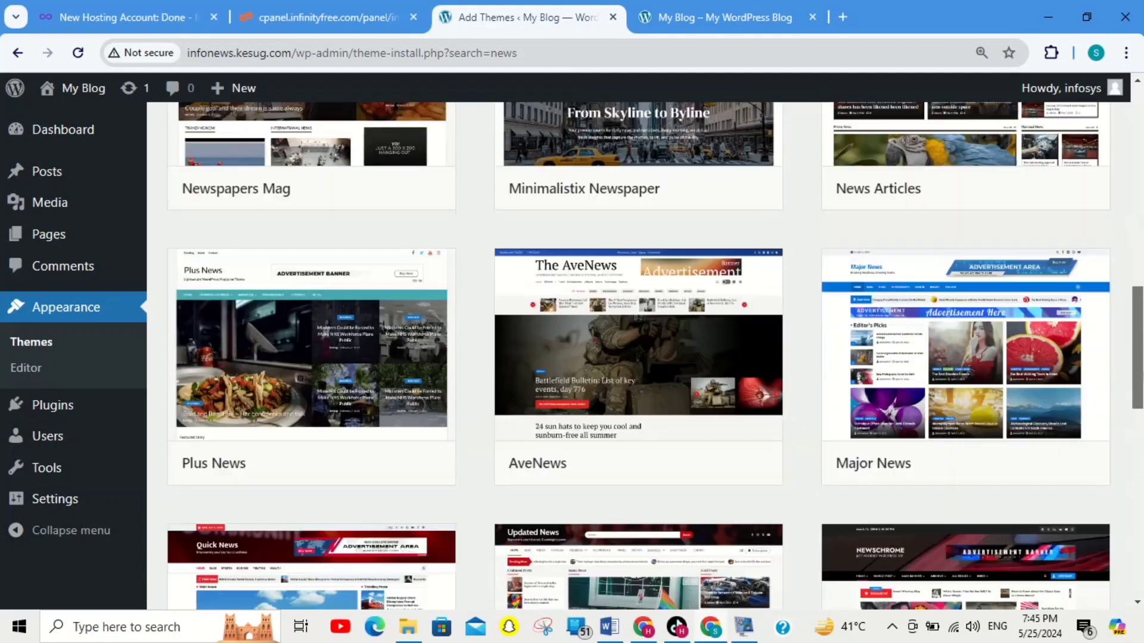
pyautogui.scroll(-4, 1140, 417)
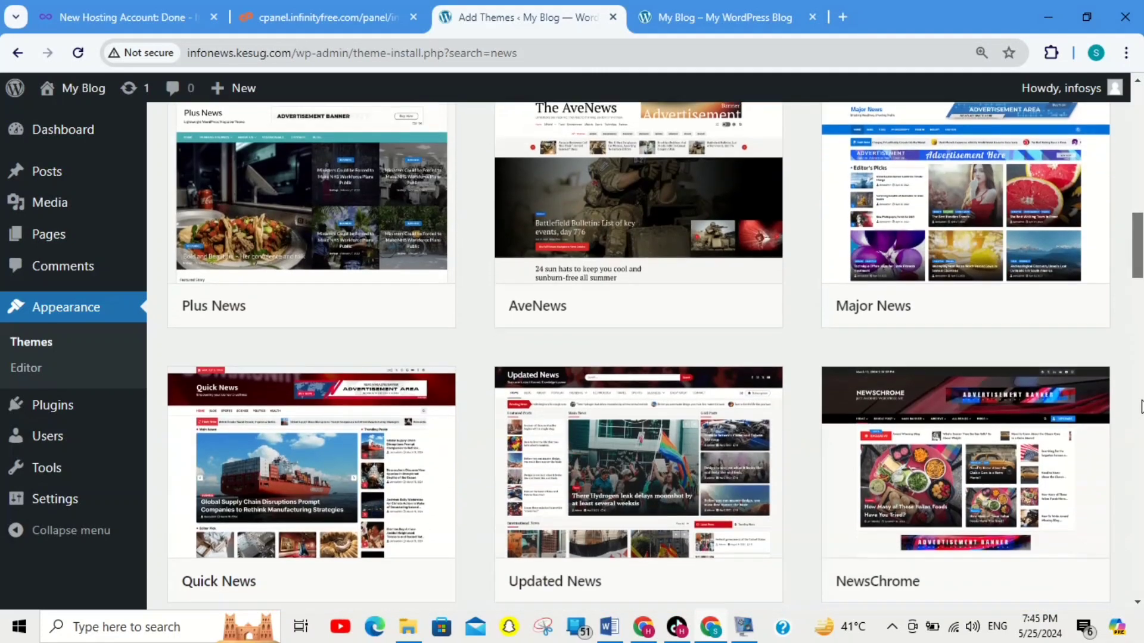
pyautogui.scroll(-5, 1141, 417)
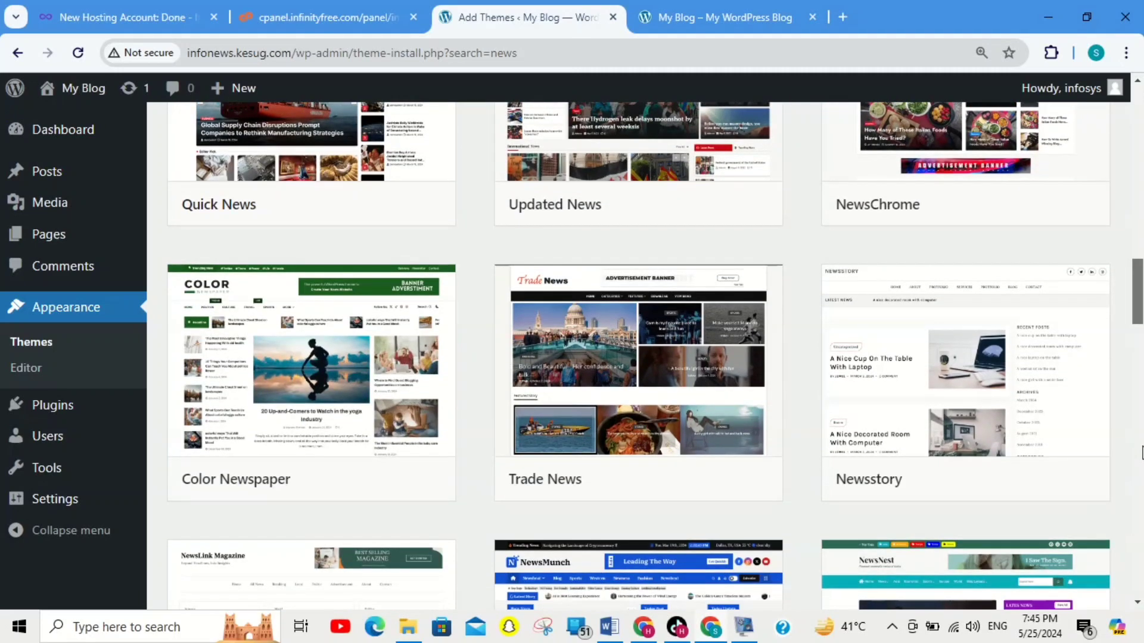
pyautogui.scroll(-5, 1142, 453)
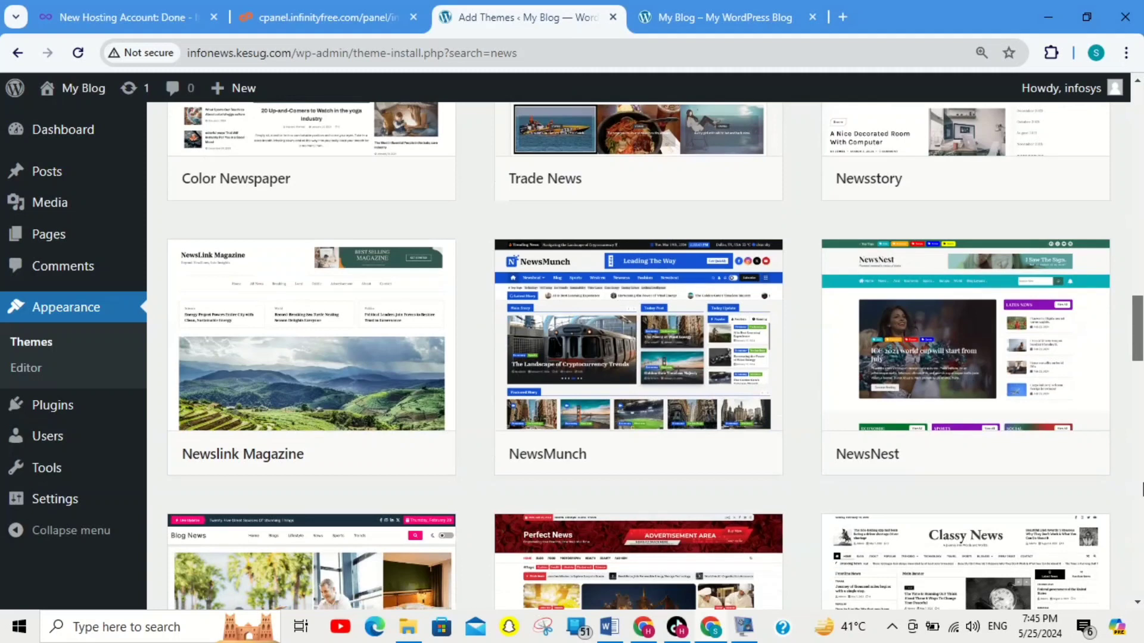
pyautogui.scroll(1, 1142, 489)
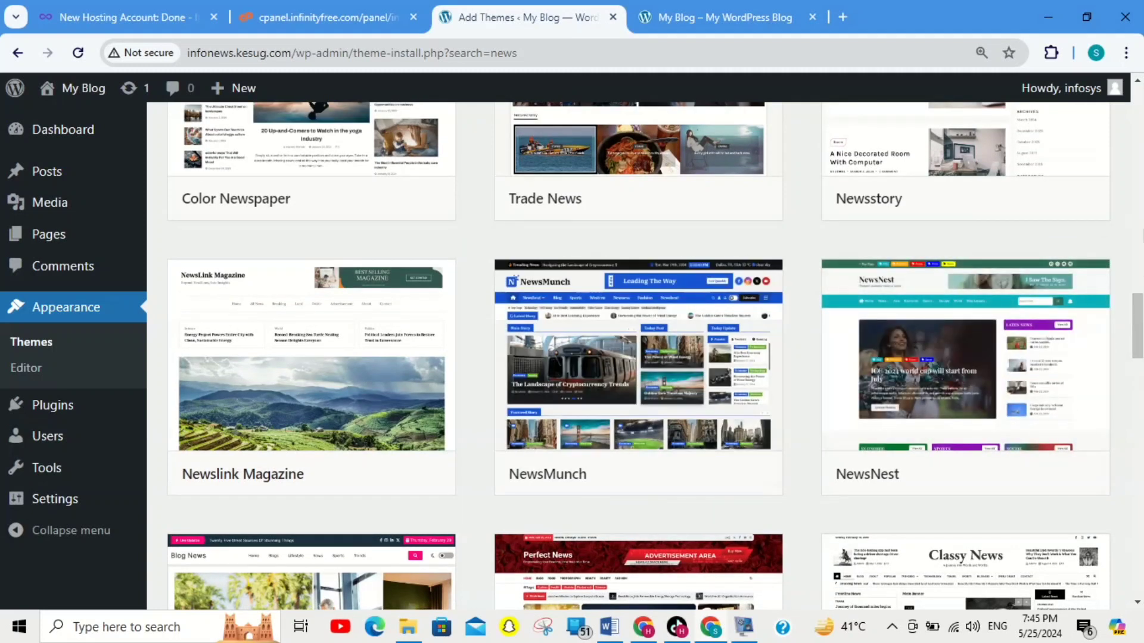
pyautogui.moveTo(692, 293)
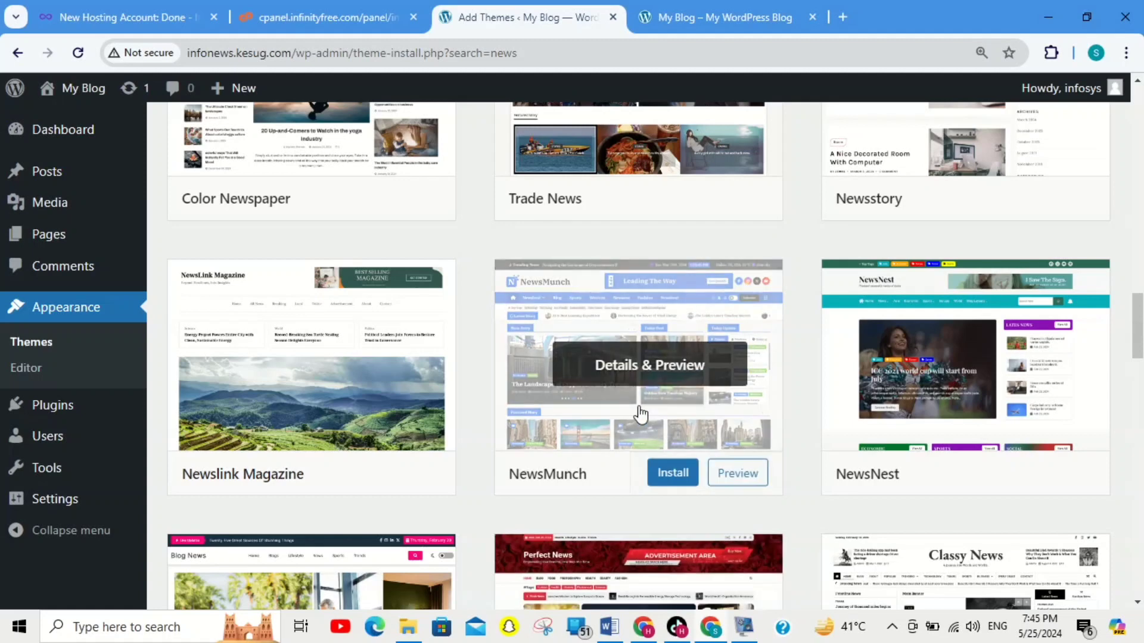
pyautogui.click(739, 474)
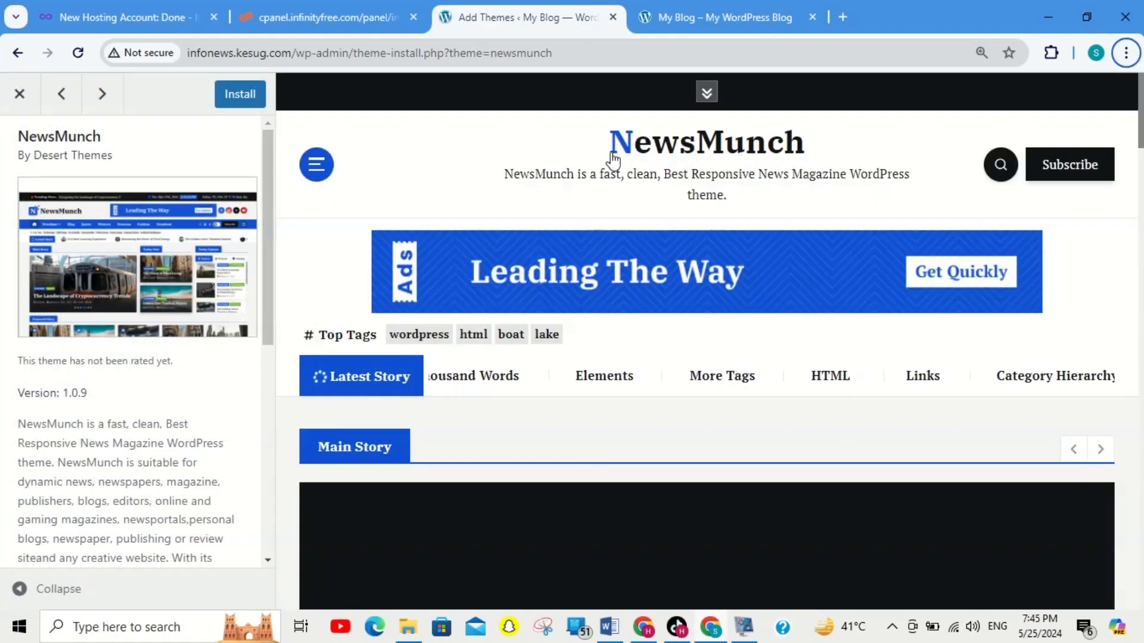
# Step: Examine the NewsMunch demo page down to its footer and close the preview
pyautogui.scroll(-3, 706, 340)
pyautogui.scroll(-15, 707, 340)
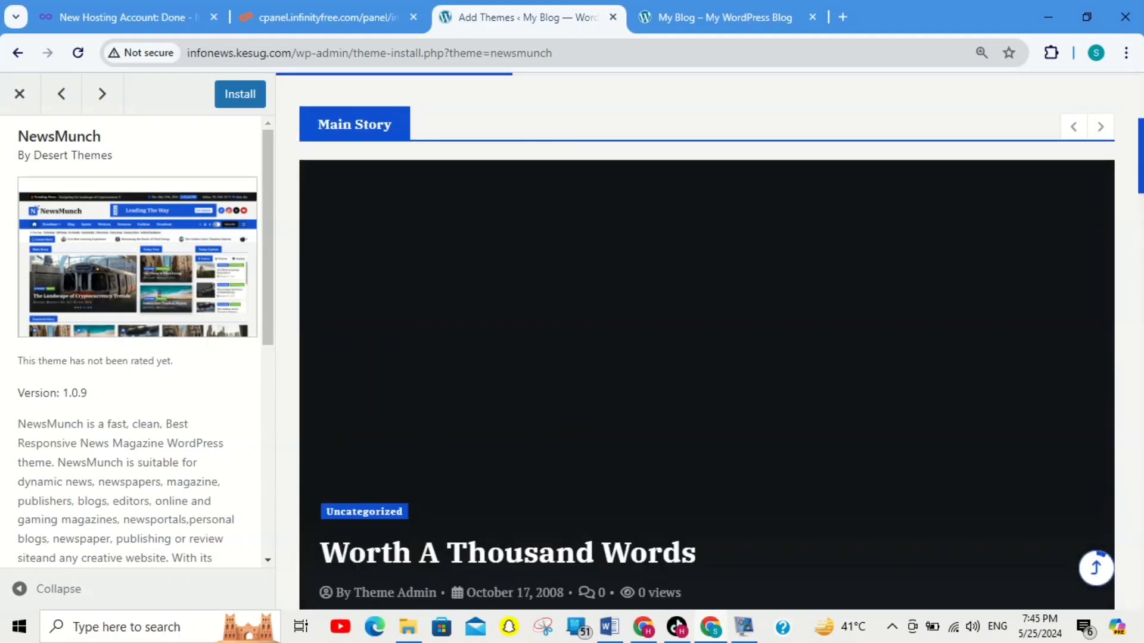
pyautogui.scroll(-16, 707, 340)
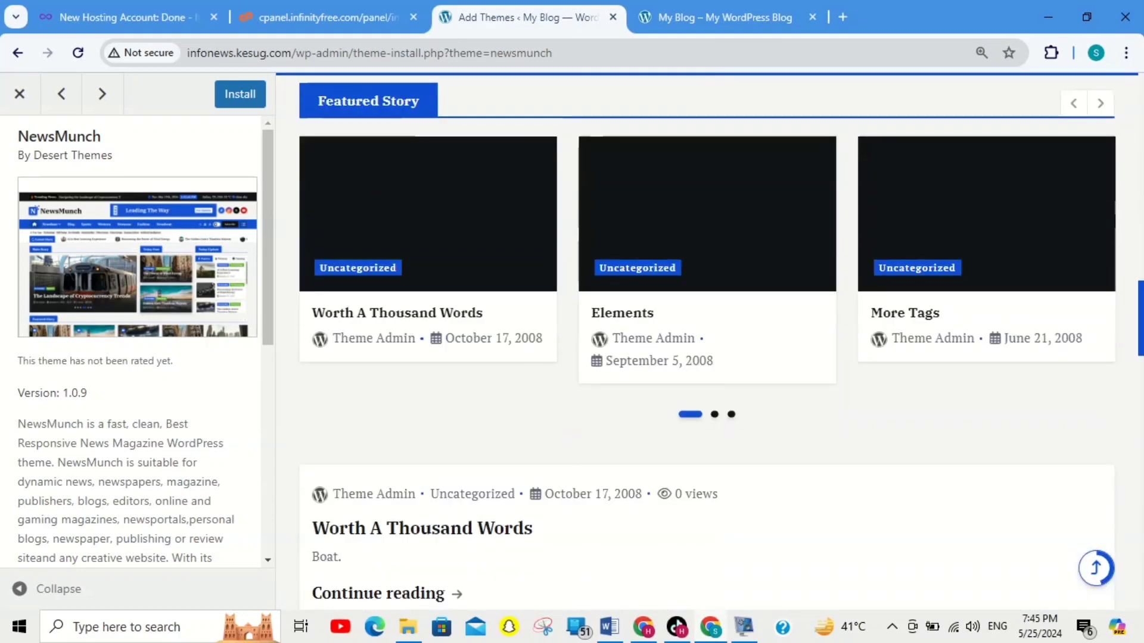
pyautogui.scroll(-15, 706, 339)
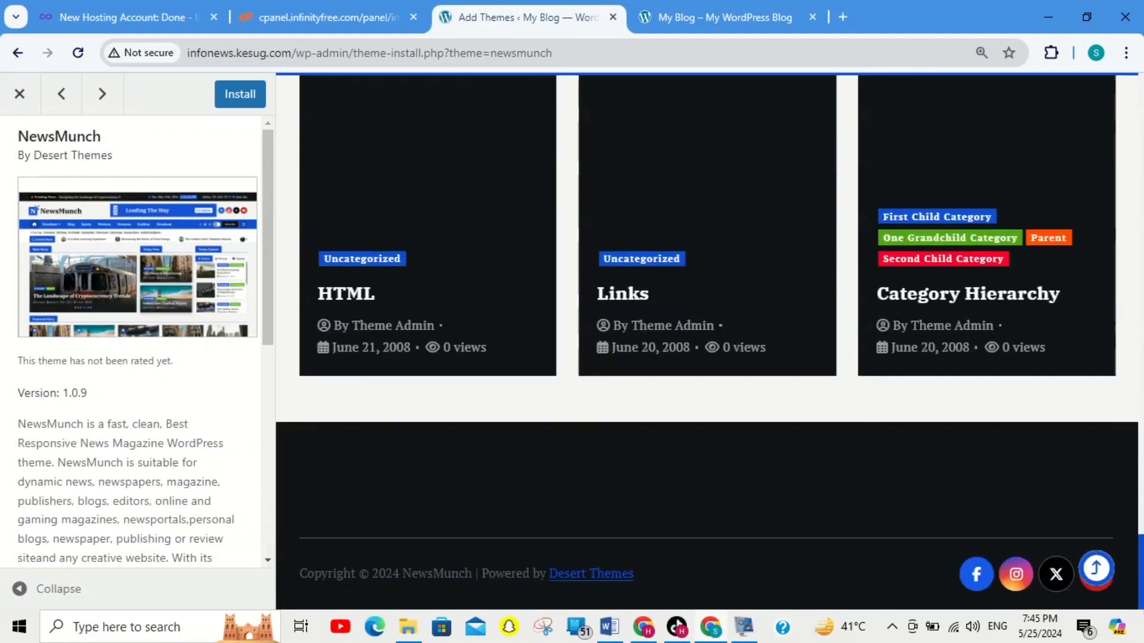
pyautogui.click(1096, 568)
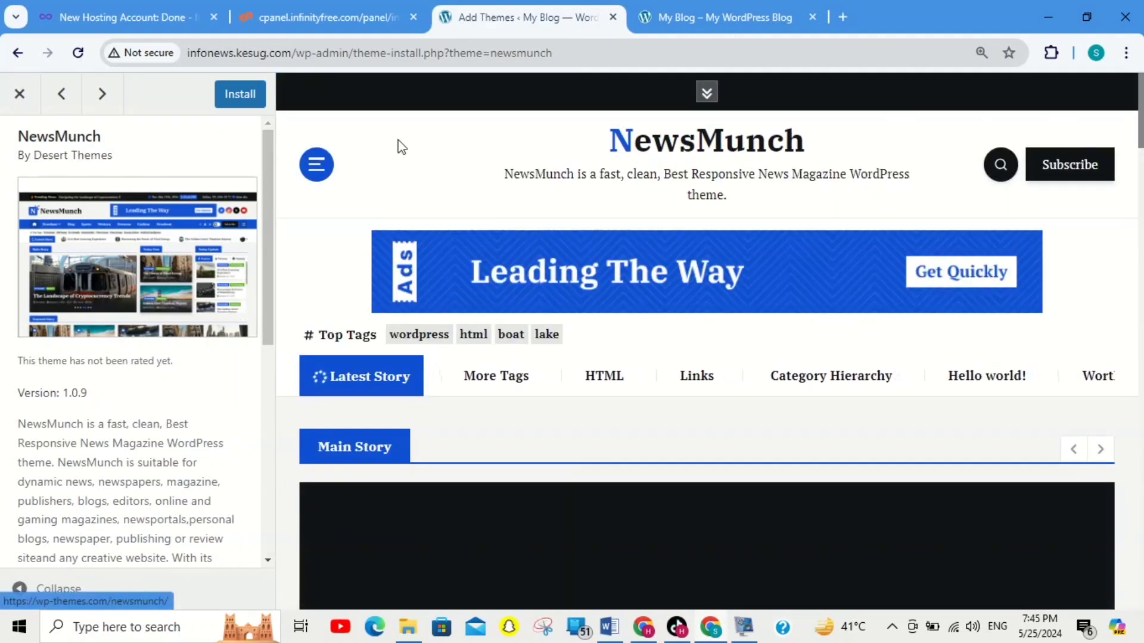
pyautogui.click(9, 102)
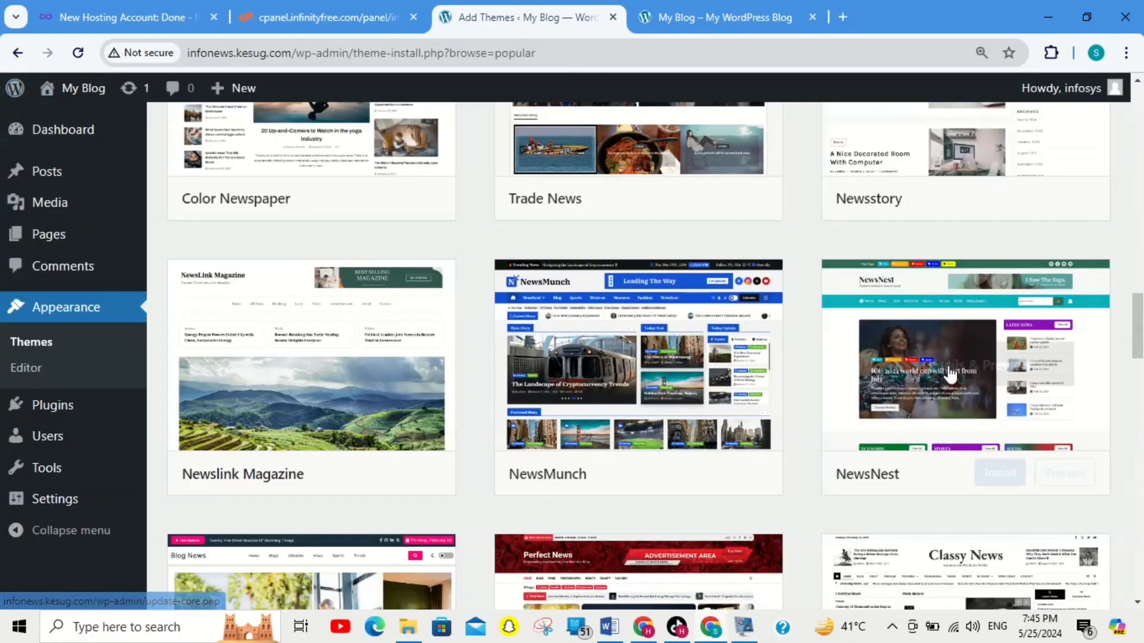
# Step: Install and activate the Newsbreak Magazine theme, and view the blog's front page with it
pyautogui.scroll(5, 637, 357)
pyautogui.moveTo(1139, 284); pyautogui.dragTo(1140, 162)
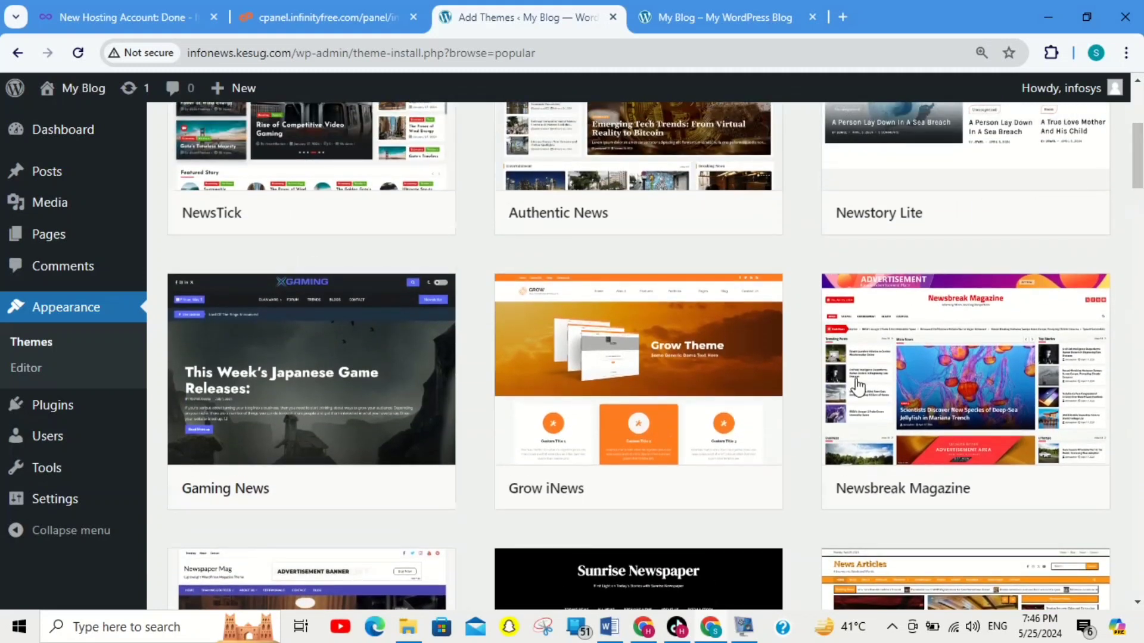
pyautogui.moveTo(1064, 235)
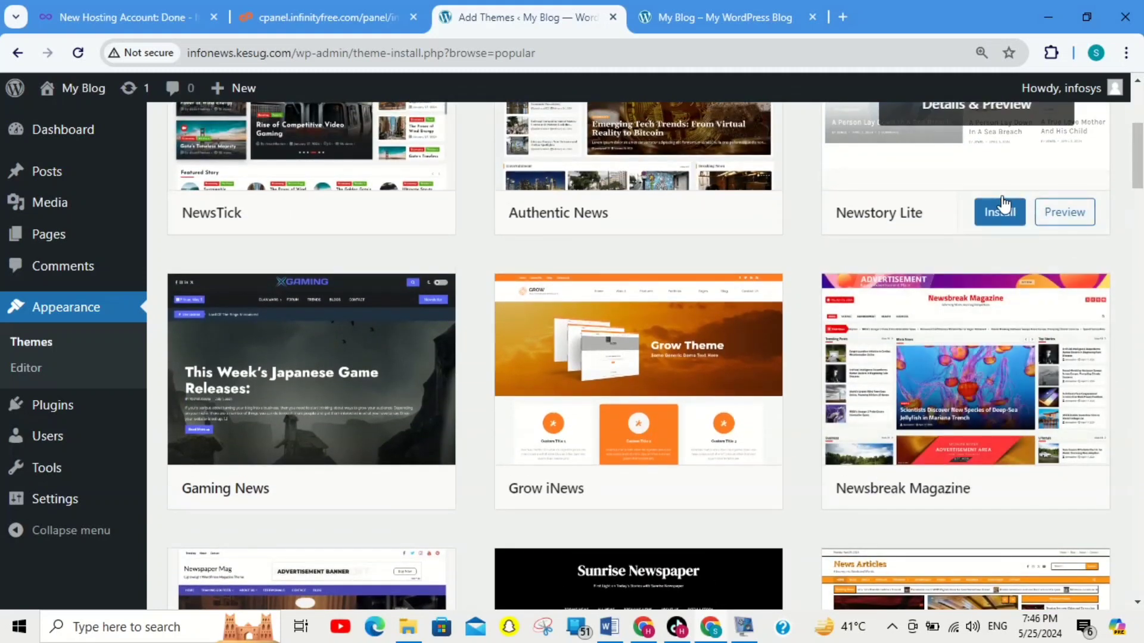
pyautogui.moveTo(1003, 396)
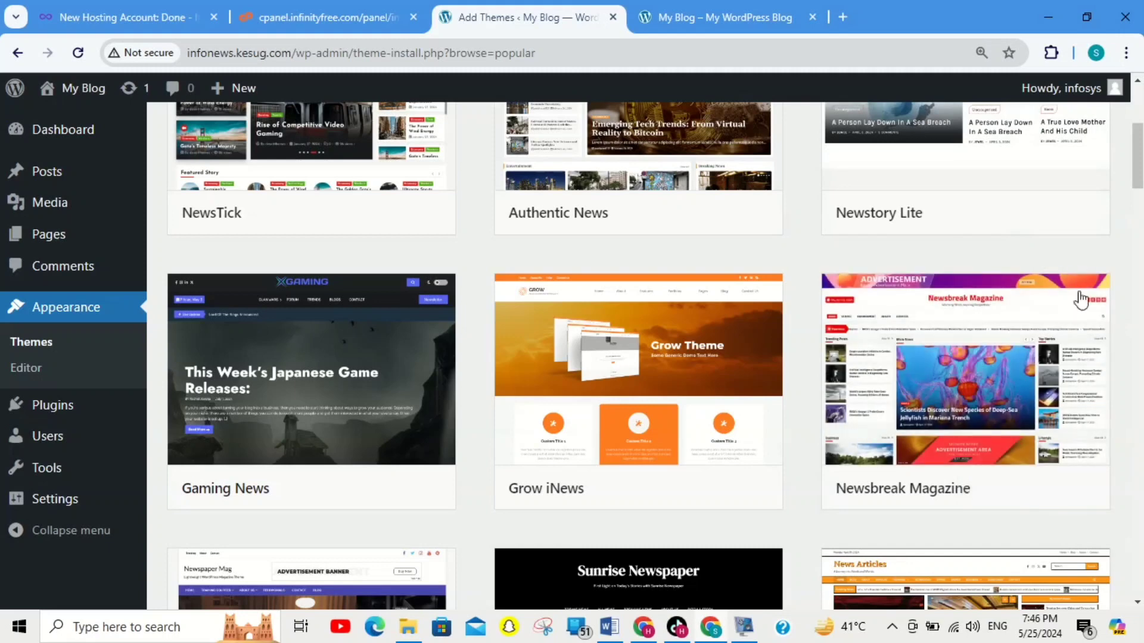
pyautogui.click(1010, 492)
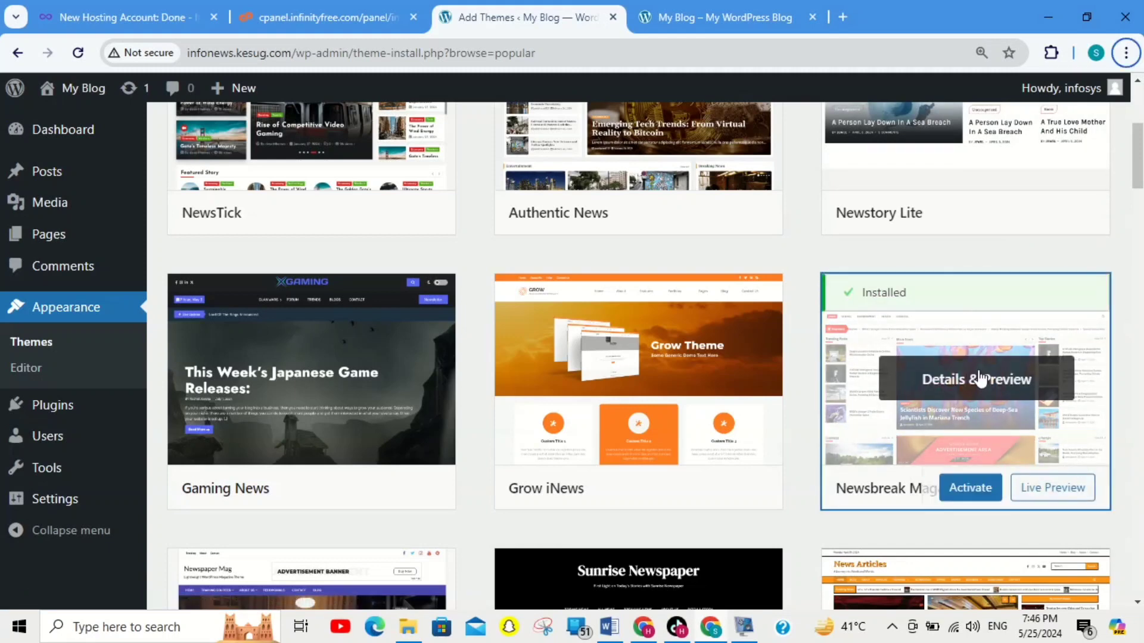
pyautogui.click(967, 489)
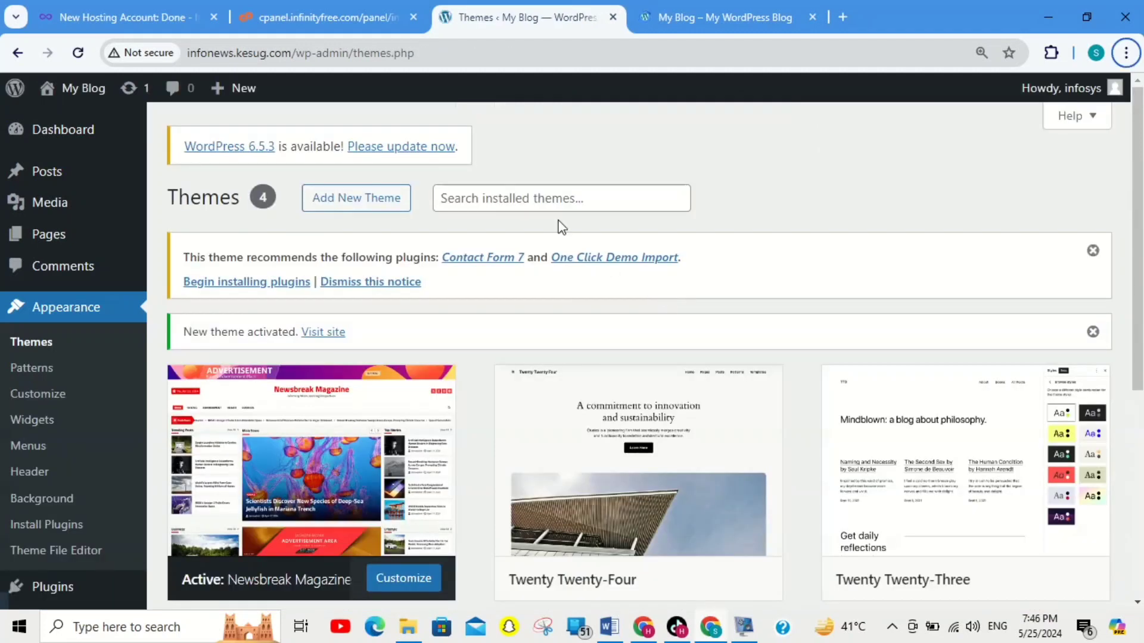
pyautogui.click(685, 17)
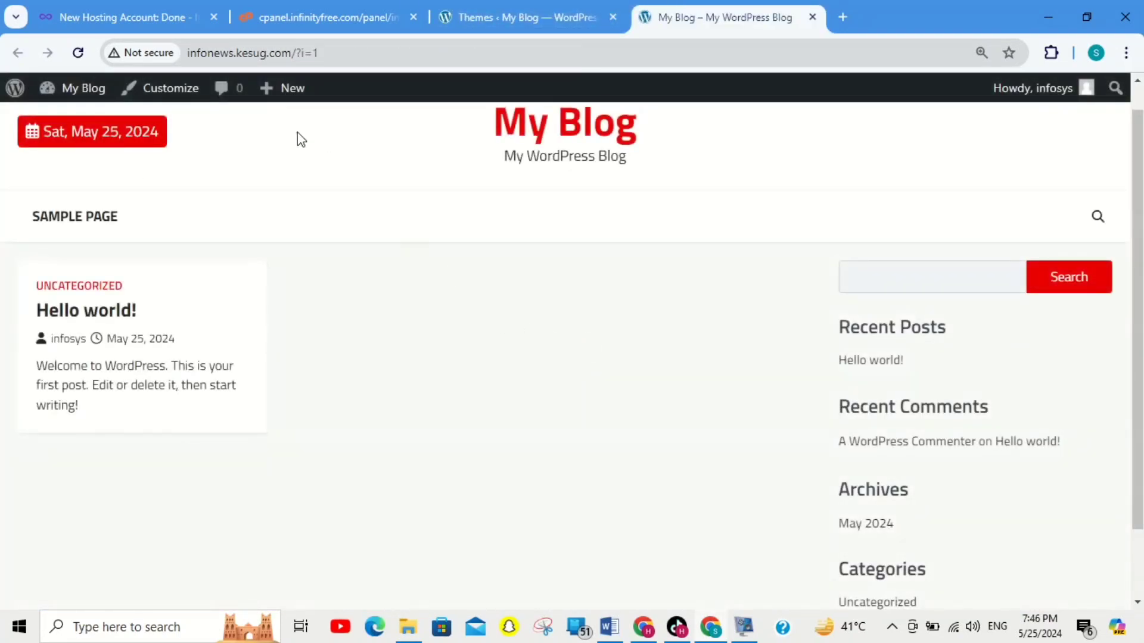
# Step: Examine the blog's front page, the installed themes and the popular themes available to add, and return to the front page
pyautogui.scroll(-2, 1067, 206)
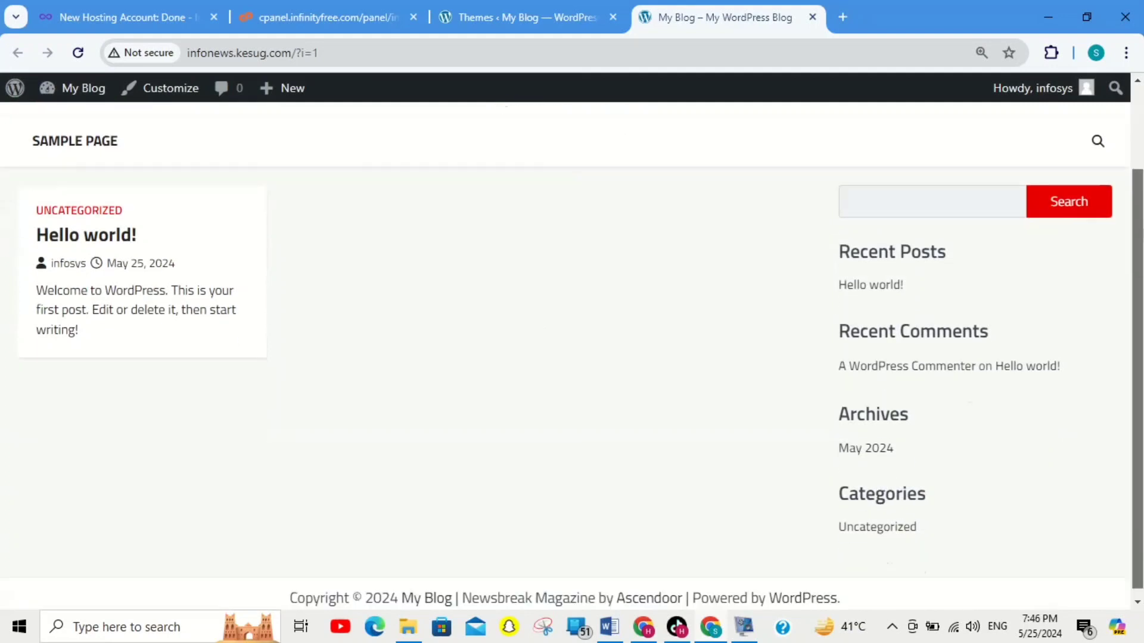
pyautogui.scroll(3, 1108, 149)
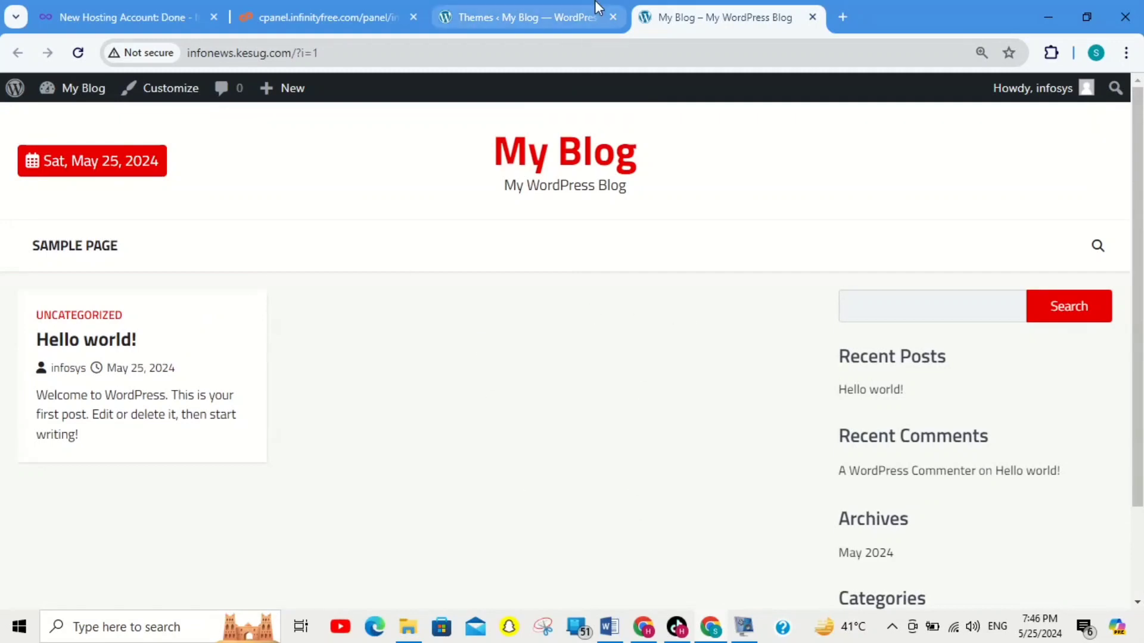
pyautogui.click(524, 17)
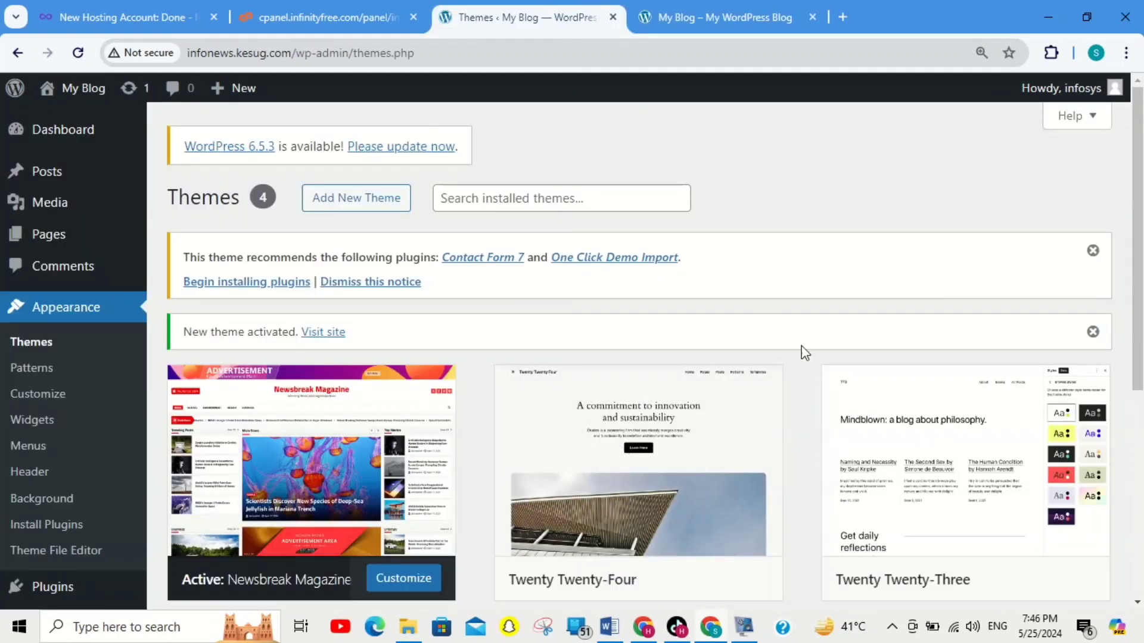
pyautogui.scroll(-3, 804, 352)
pyautogui.scroll(3, 437, 223)
pyautogui.click(401, 199)
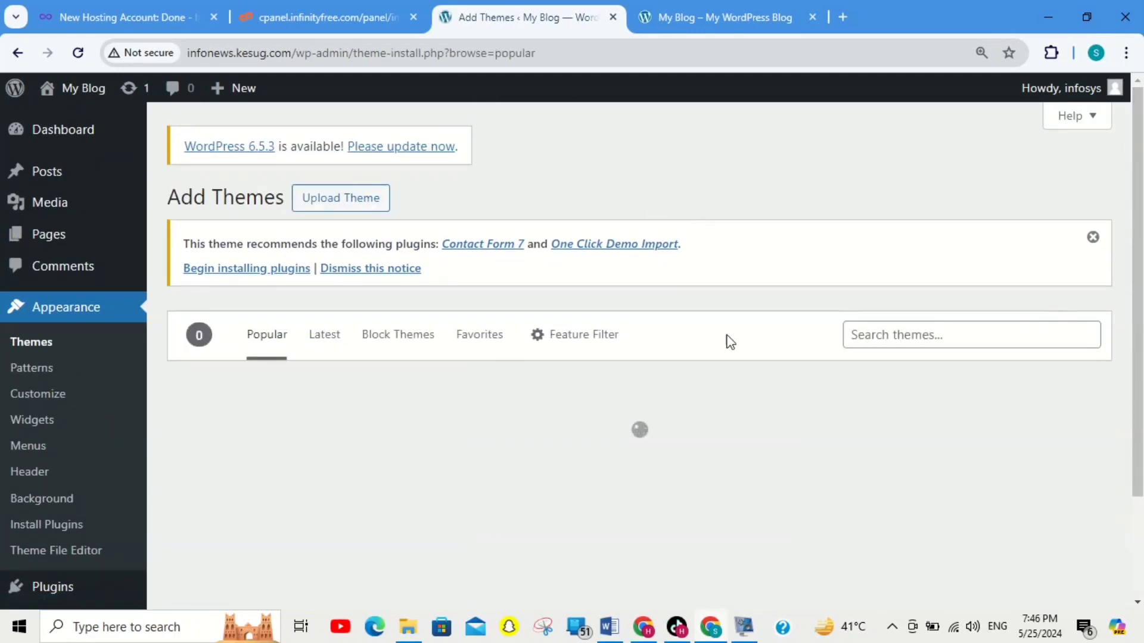
pyautogui.click(712, 12)
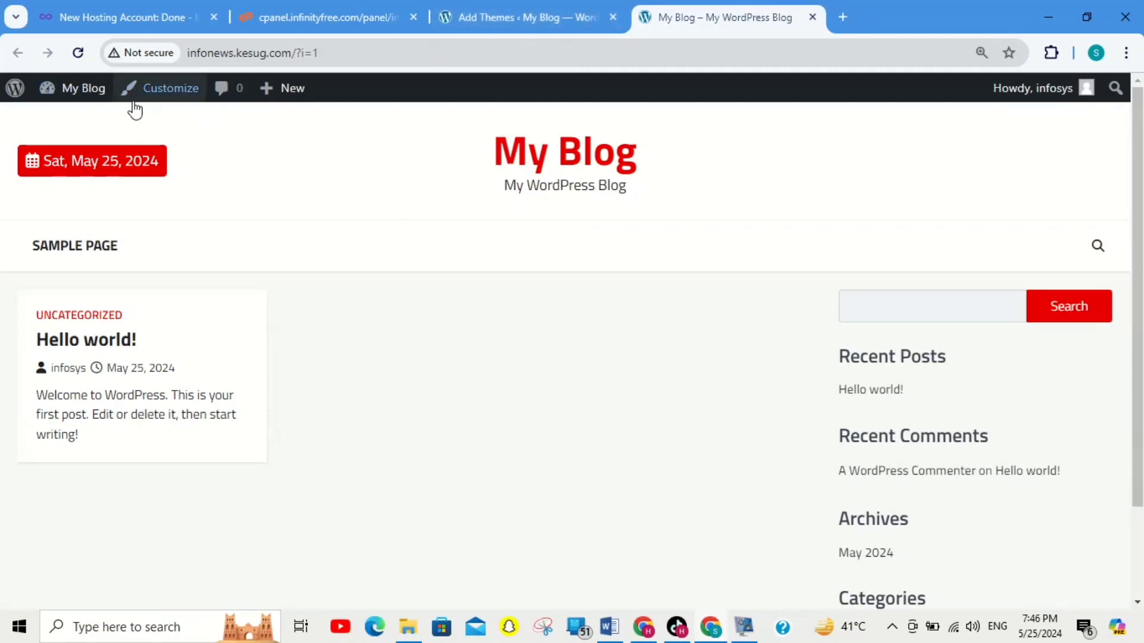
pyautogui.click(554, 12)
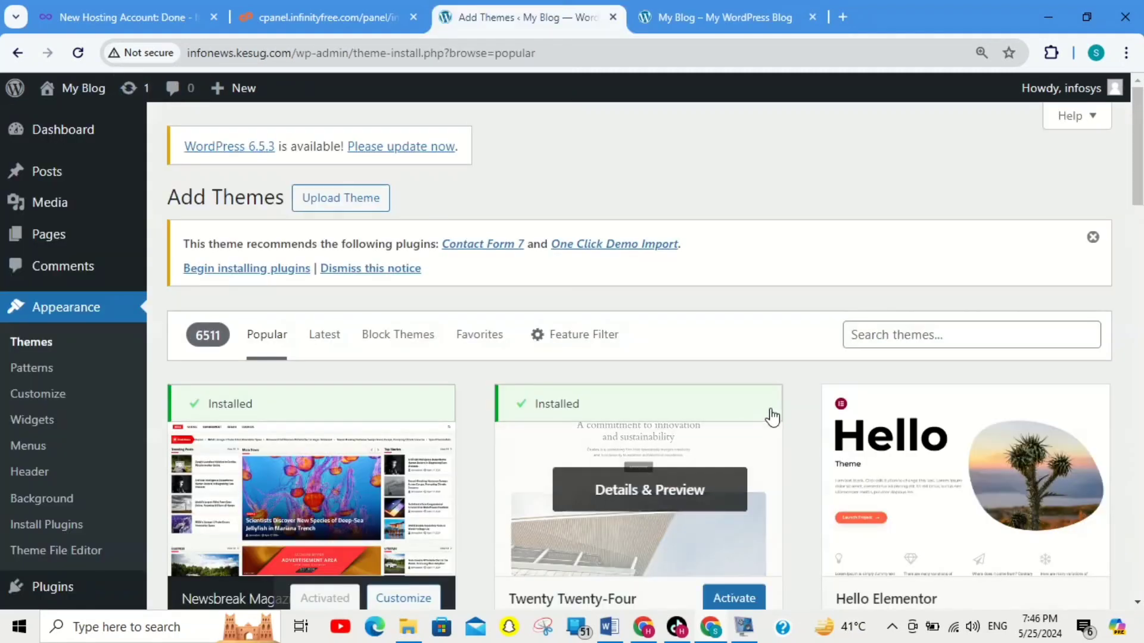
pyautogui.moveTo(1138, 170); pyautogui.dragTo(1142, 212)
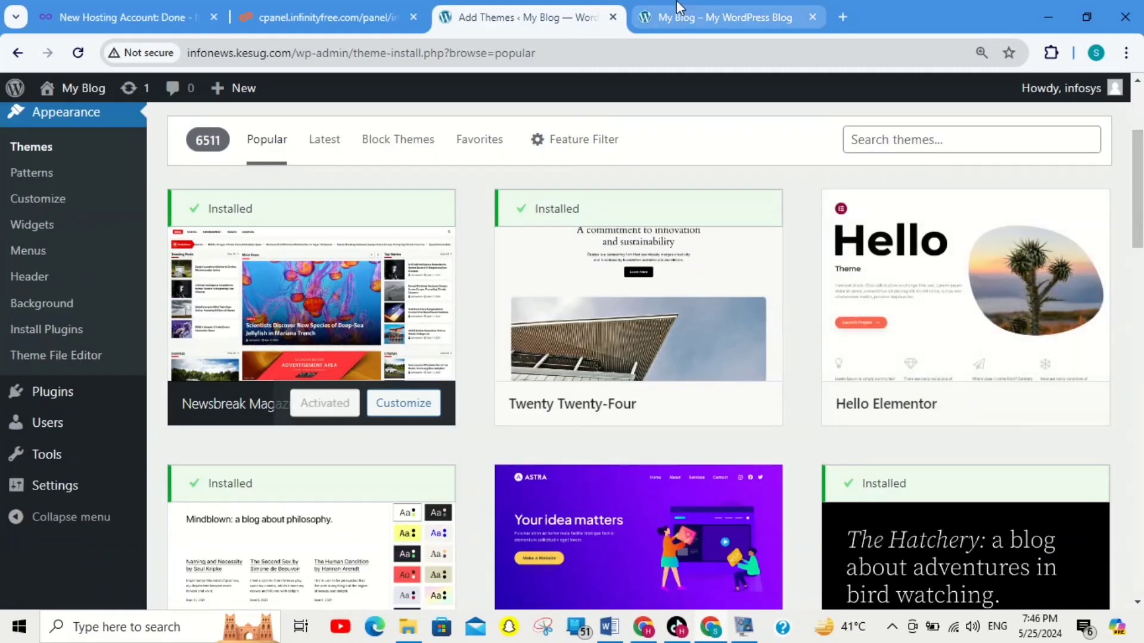
pyautogui.click(669, 19)
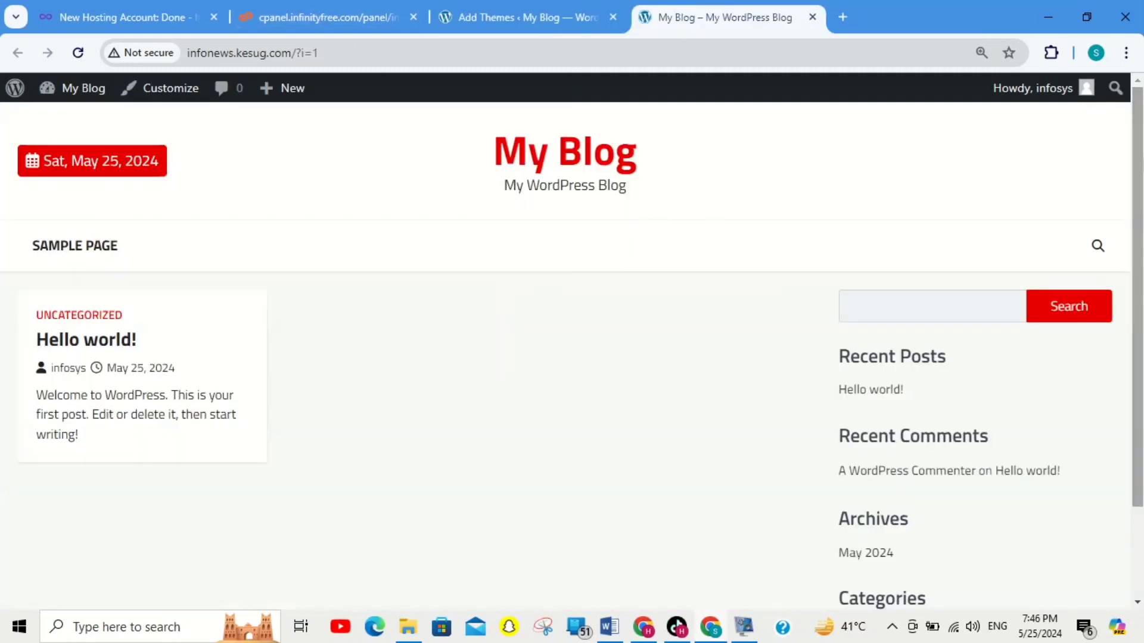
# Step: Open the blog in the theme customizer and set the site title to "InfoNews"
pyautogui.click(165, 89)
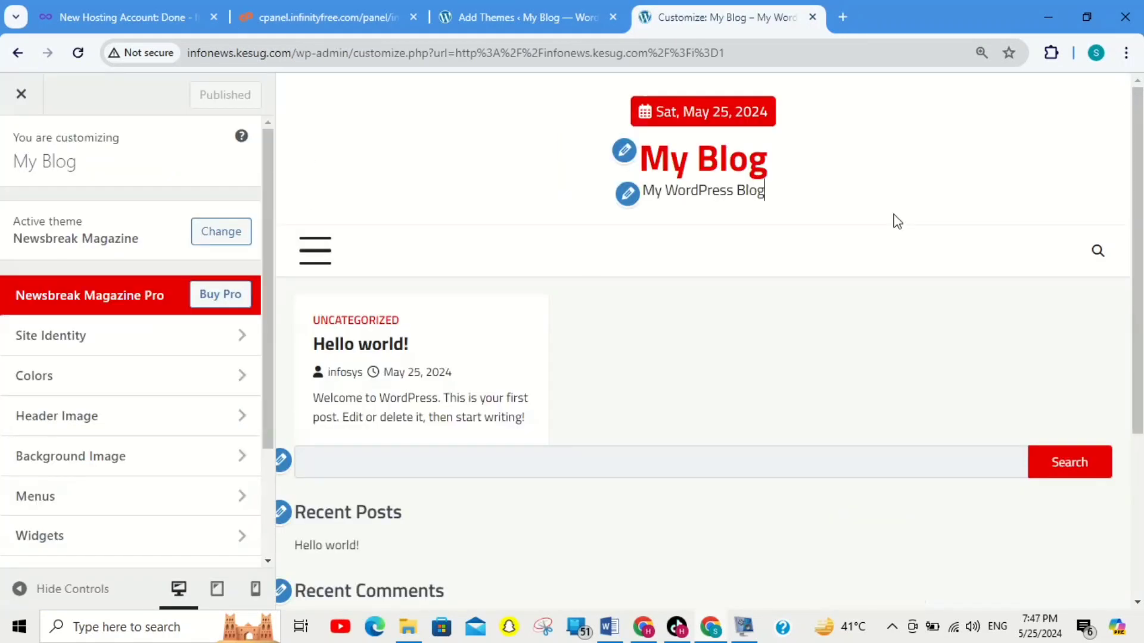
pyautogui.click(623, 151)
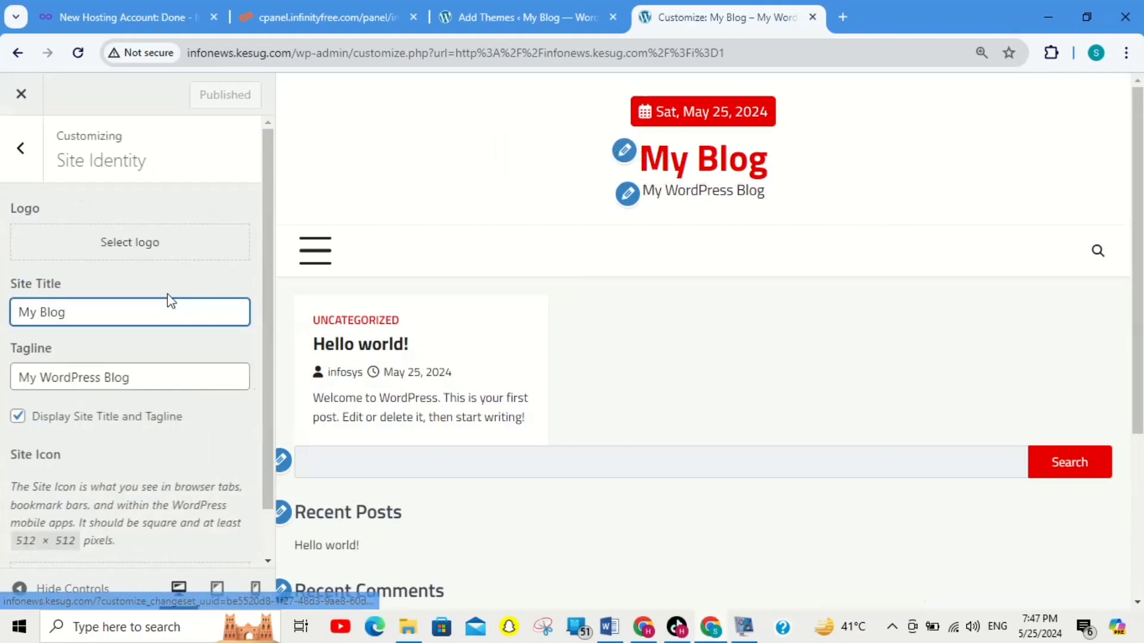
pyautogui.hotkey('ctrl', 'a')
pyautogui.write('Inf')
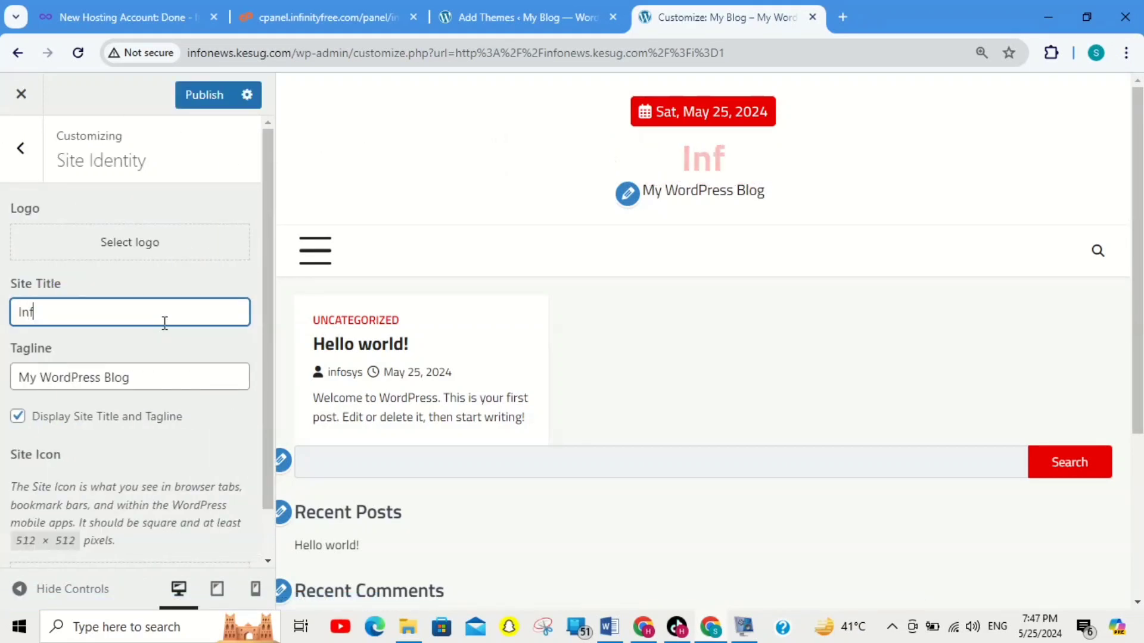
pyautogui.write('oNews')
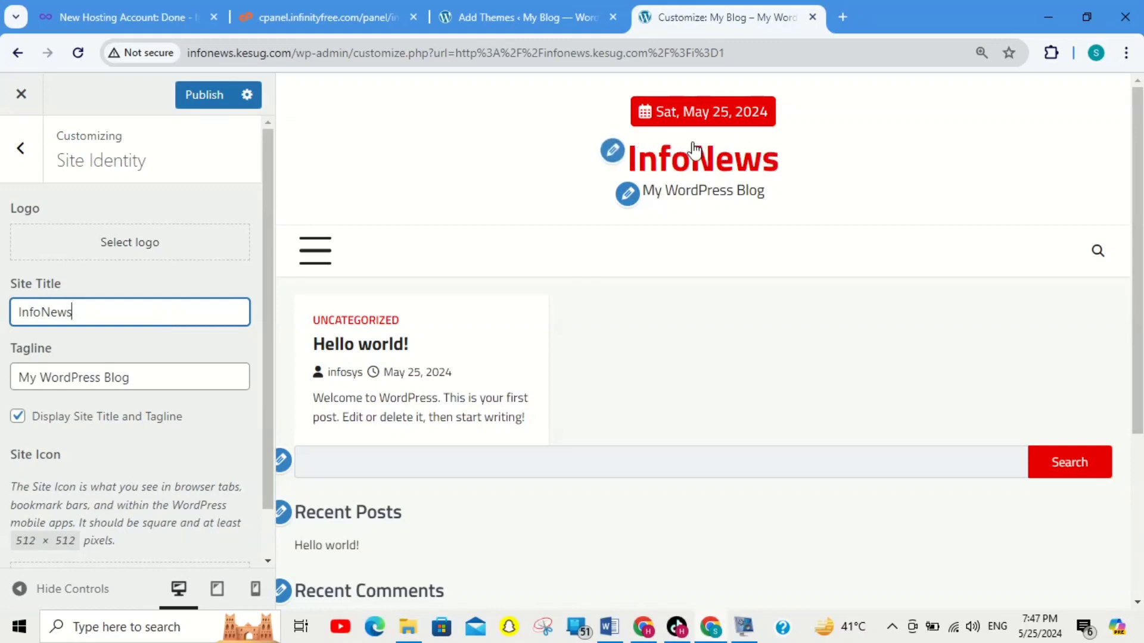
# Step: Set the site's tagline to "All Latest Trends" and leave the site identity settings
pyautogui.click(115, 378)
pyautogui.hotkey('ctrl', 'a')
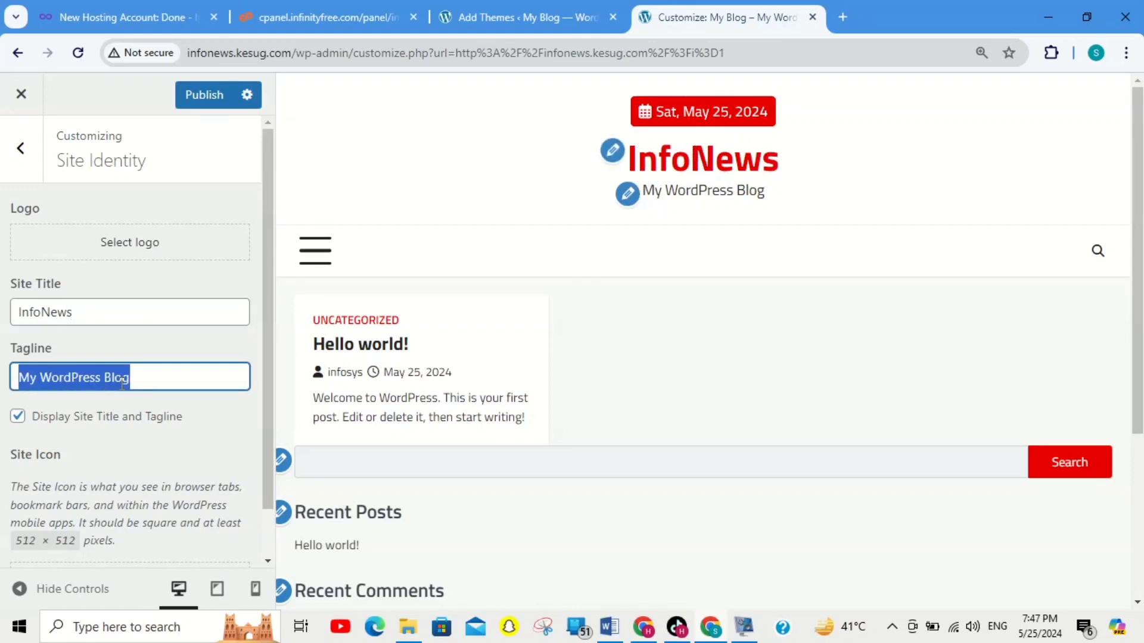
pyautogui.write('Al')
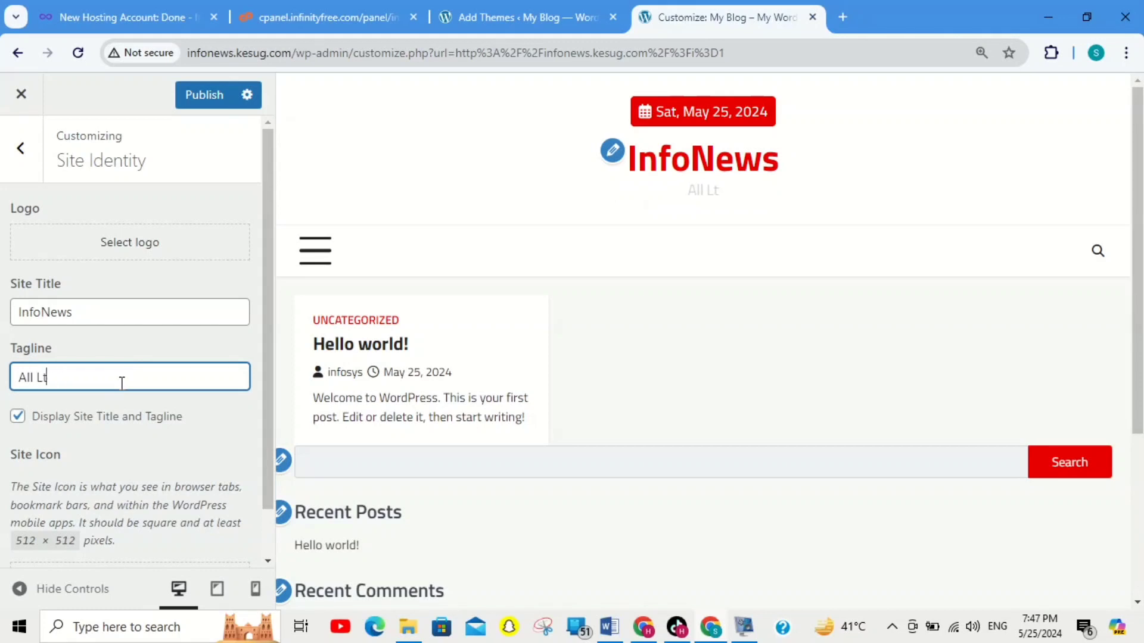
pyautogui.write('l Latest Trends')
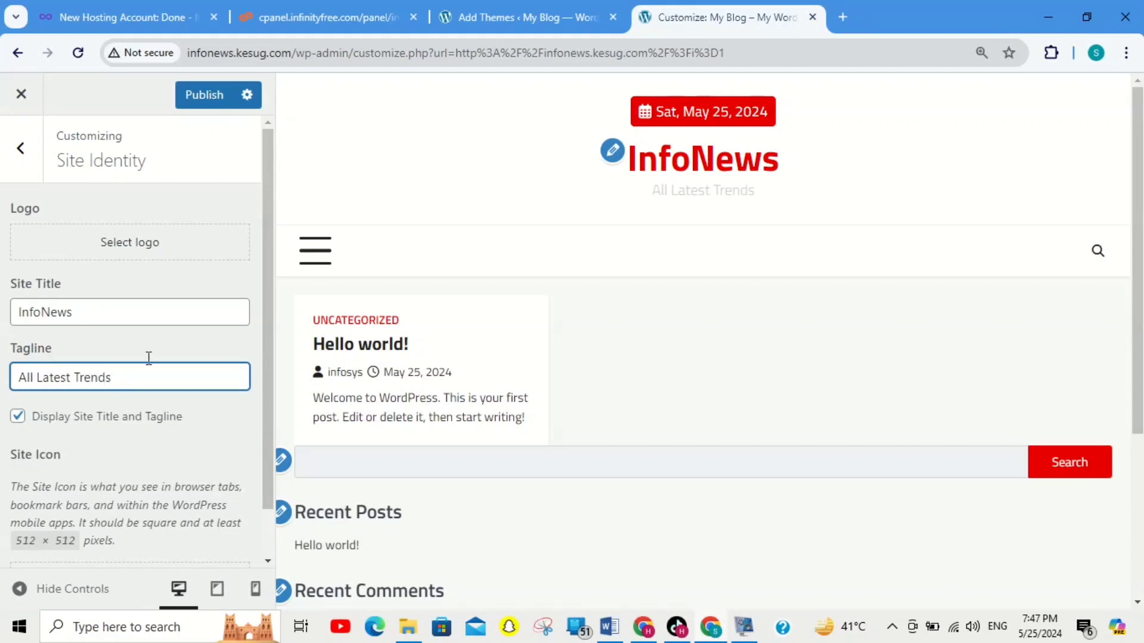
pyautogui.click(453, 150)
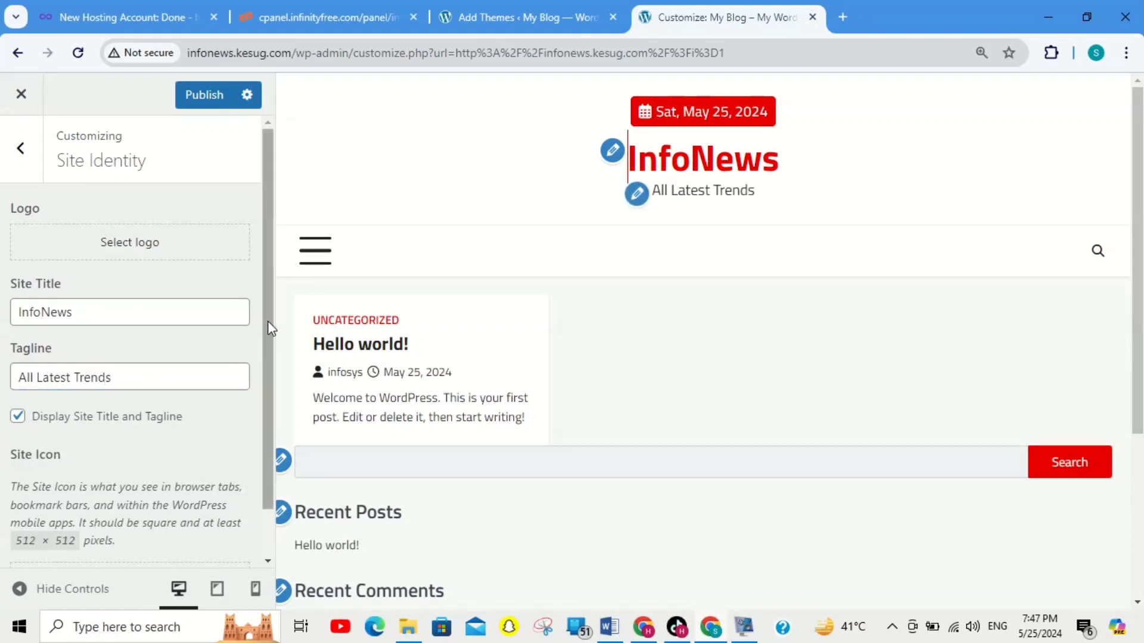
pyautogui.moveTo(268, 326); pyautogui.dragTo(276, 206)
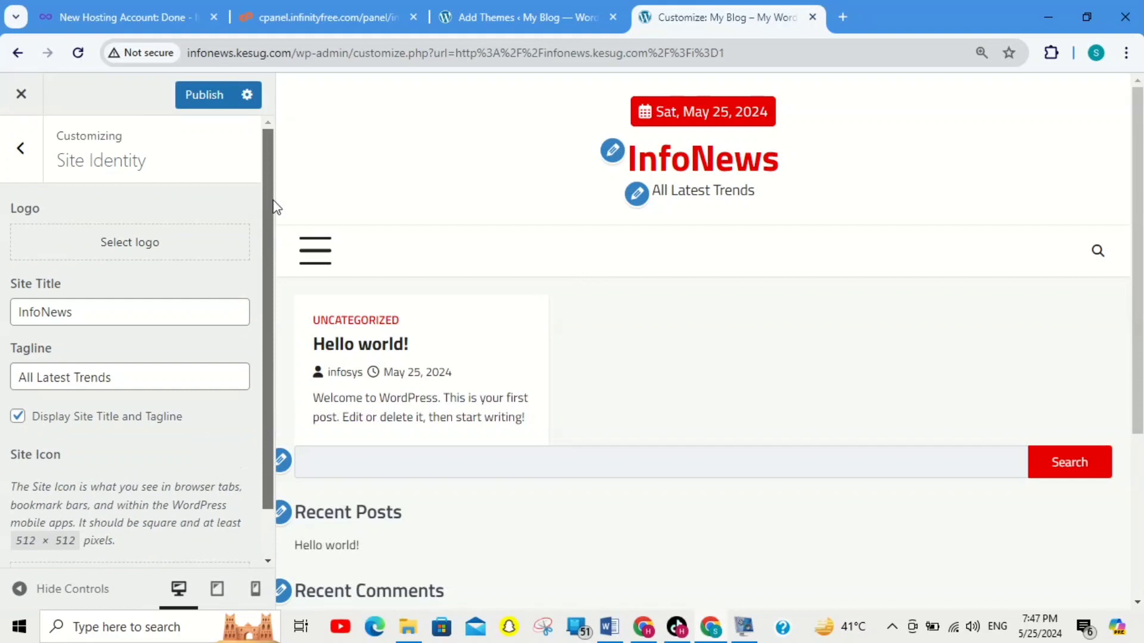
pyautogui.click(7, 152)
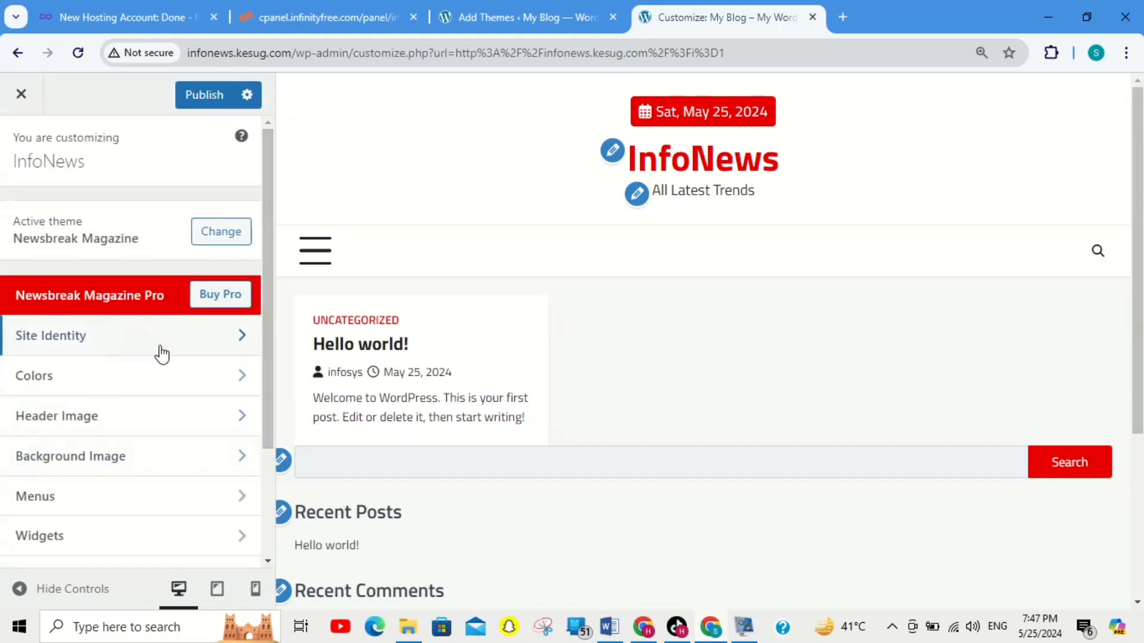
# Step: Change the header text color to dark blue (#0013a5) and leave the color settings
pyautogui.click(168, 388)
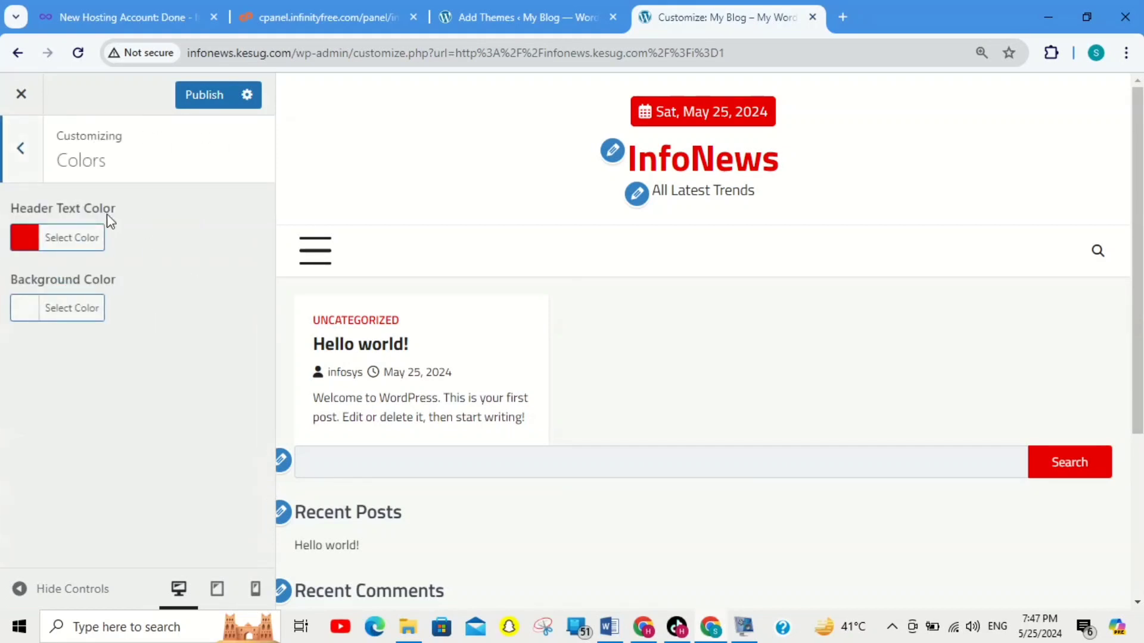
pyautogui.click(20, 251)
pyautogui.click(132, 332)
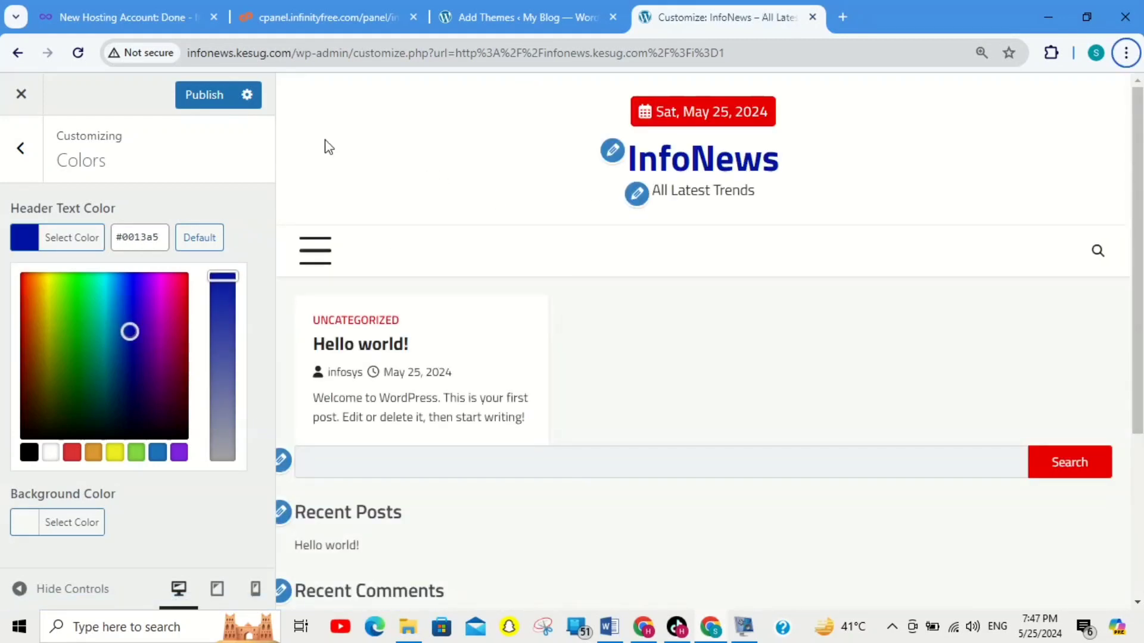
pyautogui.click(5, 171)
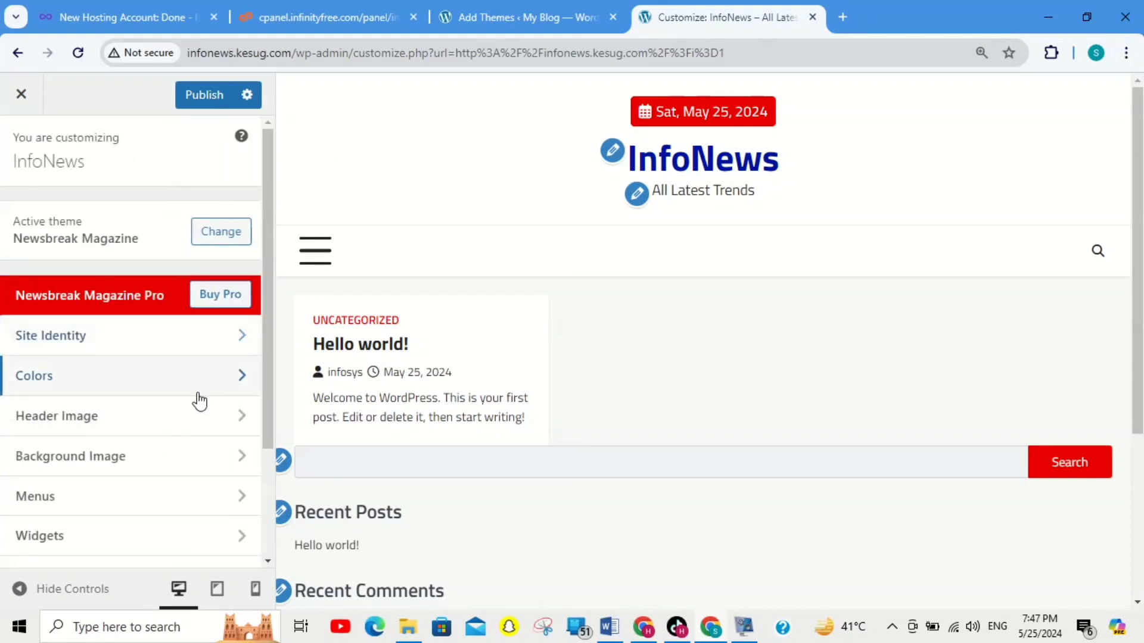
# Step: Review the customizer's header image and background image settings
pyautogui.click(189, 414)
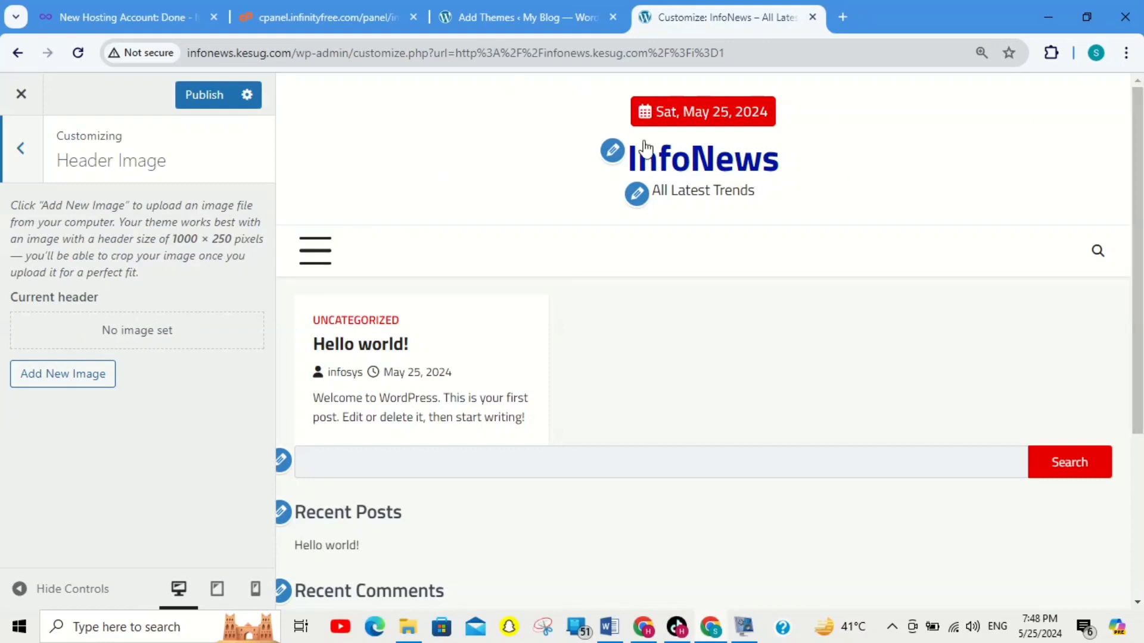
pyautogui.click(30, 174)
pyautogui.moveTo(267, 318); pyautogui.dragTo(276, 424)
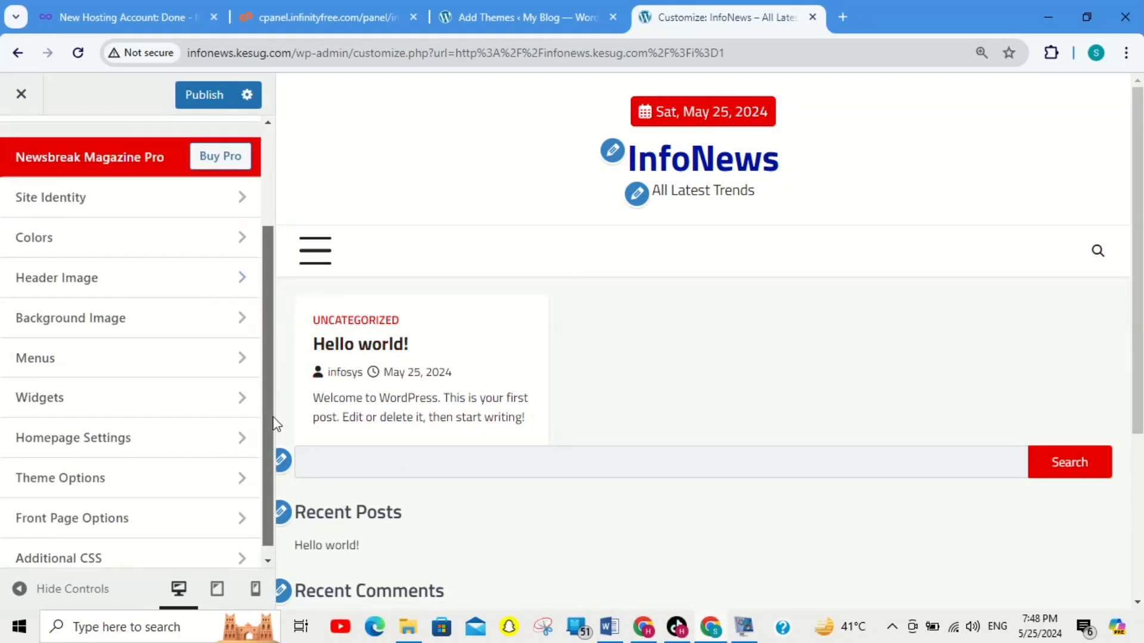
pyautogui.click(157, 328)
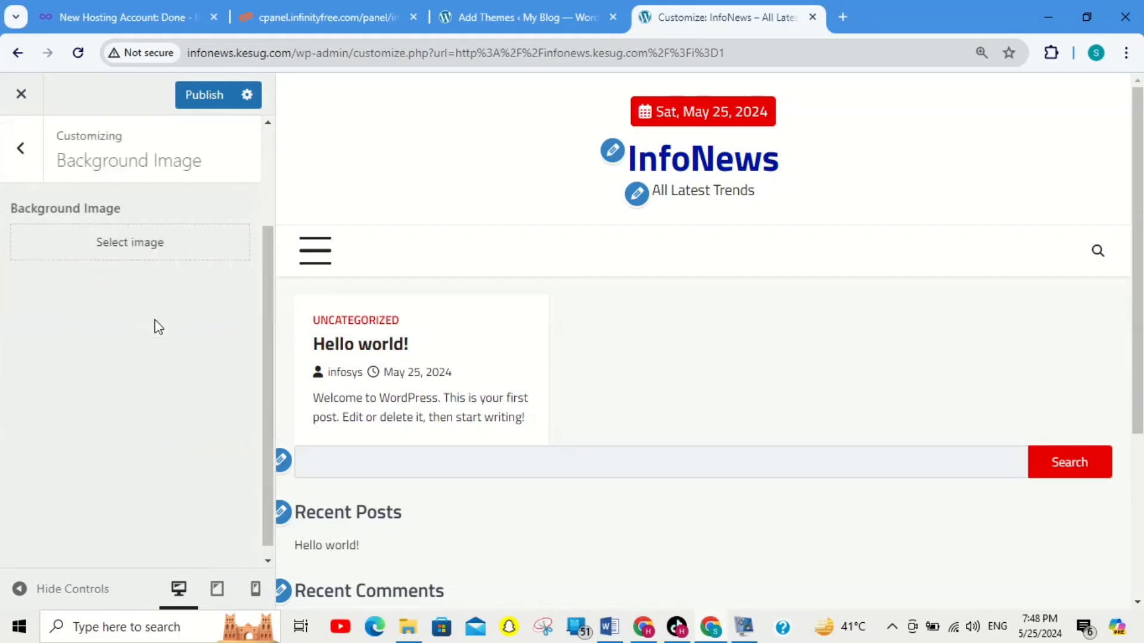
pyautogui.click(13, 159)
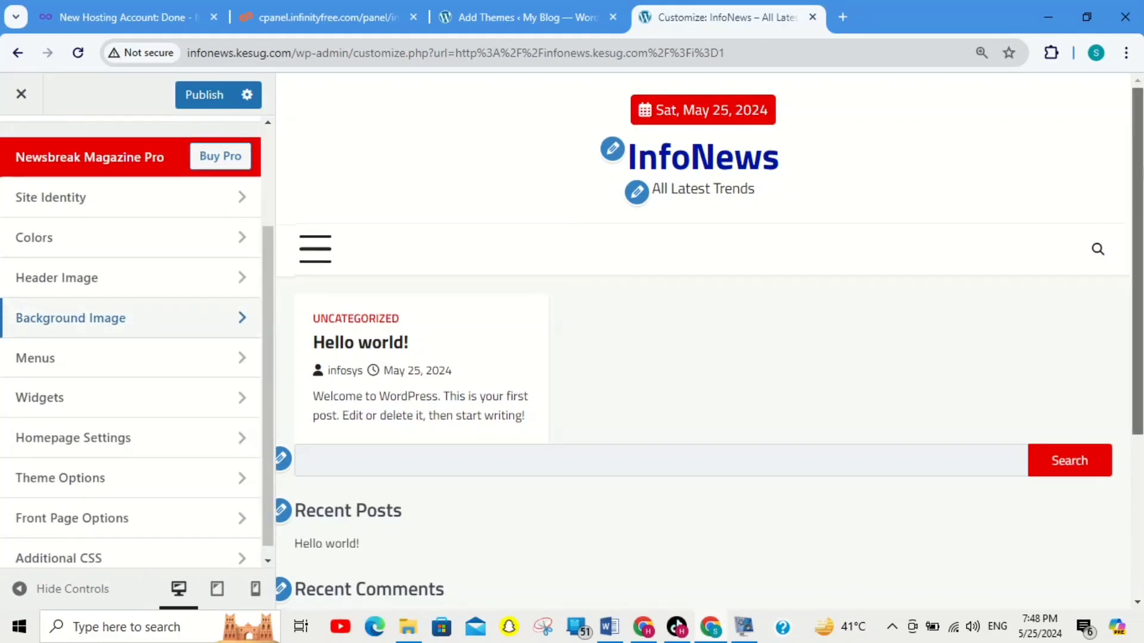
# Step: Start a new site menu named "Pakistan News" and assign it to the Primary location
pyautogui.click(148, 358)
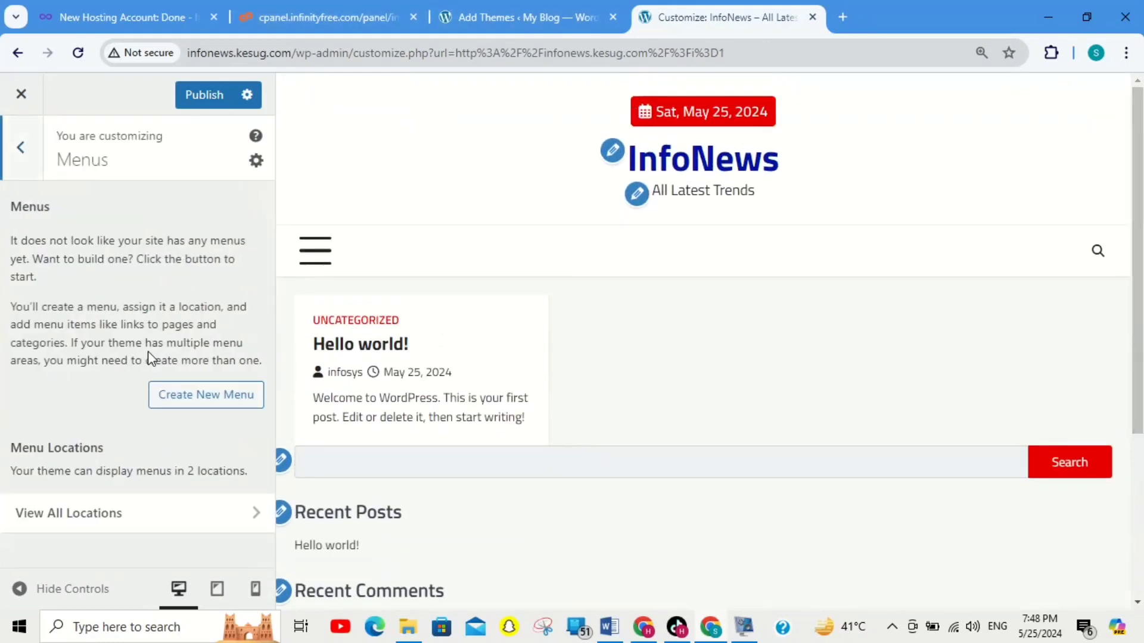
pyautogui.click(221, 395)
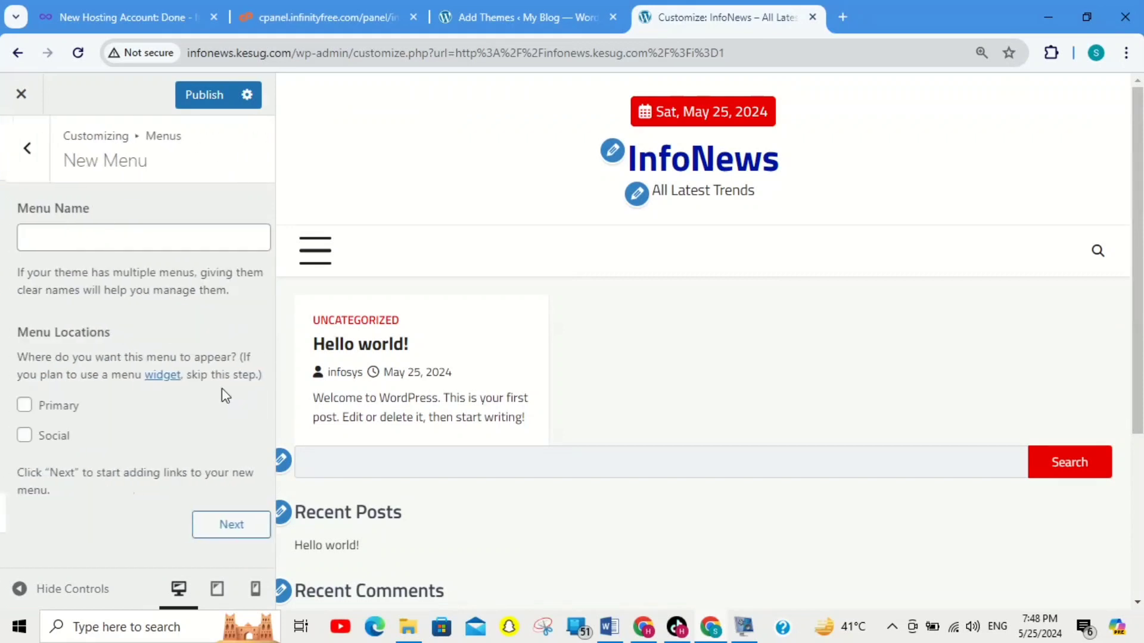
pyautogui.click(87, 239)
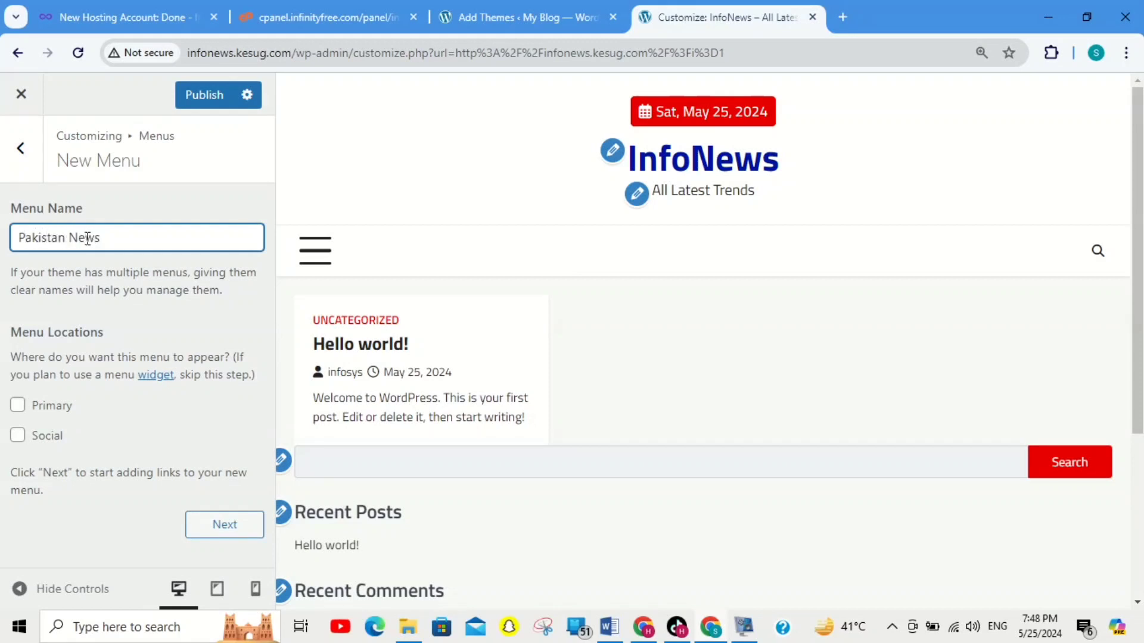
pyautogui.click(18, 407)
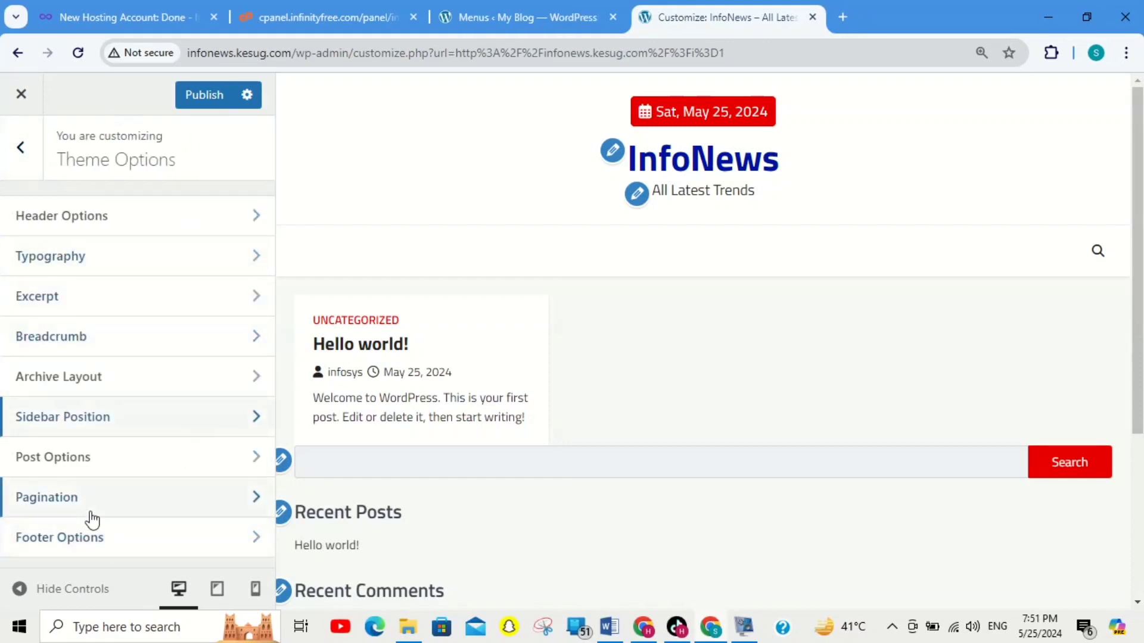
# Step: Inspect the copyright text in the theme's footer options and compare it with the footer line in the preview
pyautogui.click(94, 547)
pyautogui.click(170, 256)
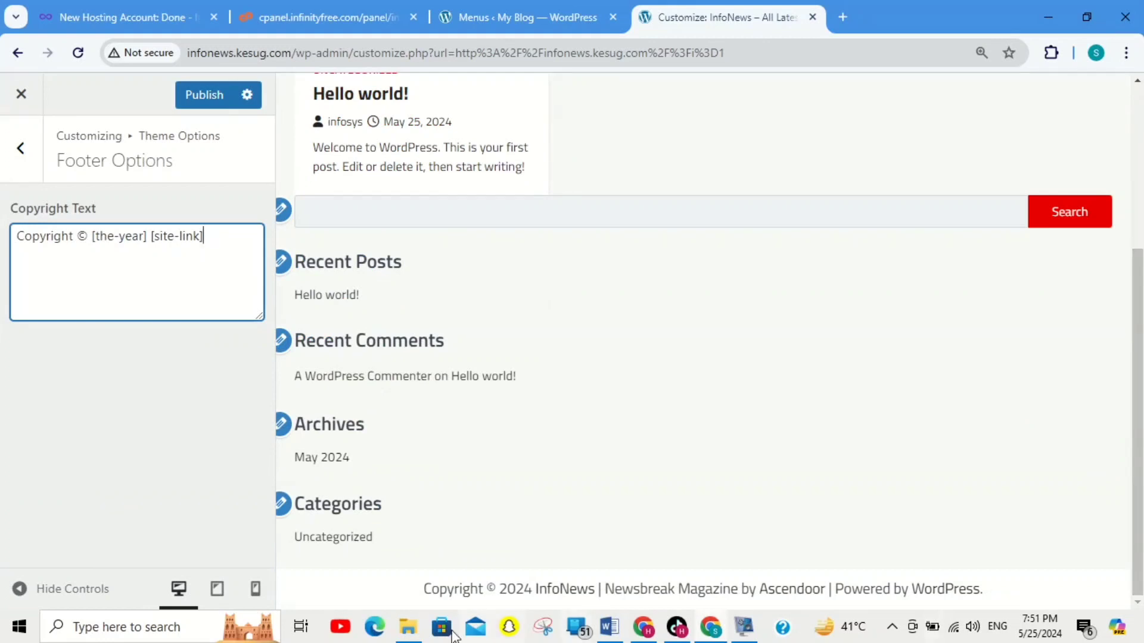
pyautogui.moveTo(422, 588); pyautogui.dragTo(882, 578)
pyautogui.click(121, 238)
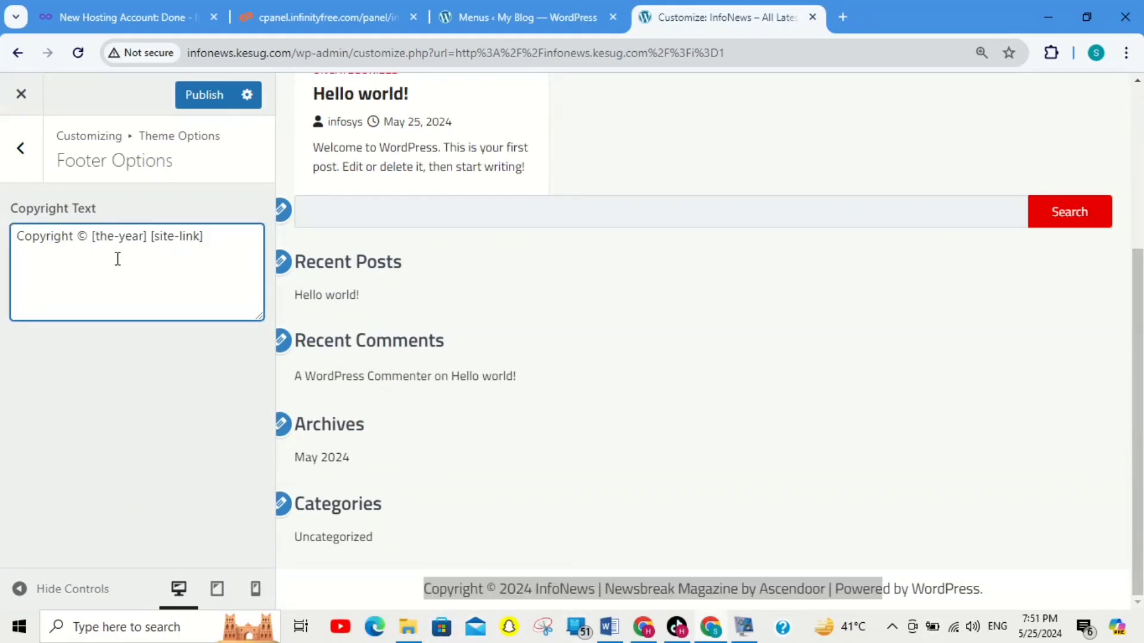
pyautogui.click(35, 170)
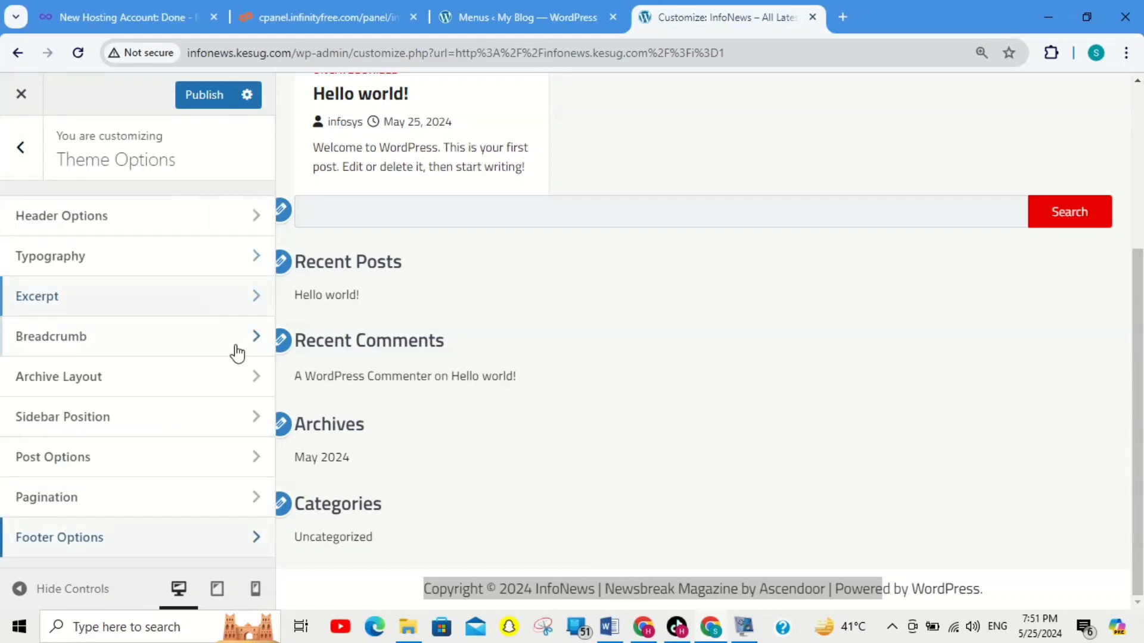
# Step: Check the theme's post options and publish the customized site
pyautogui.click(178, 470)
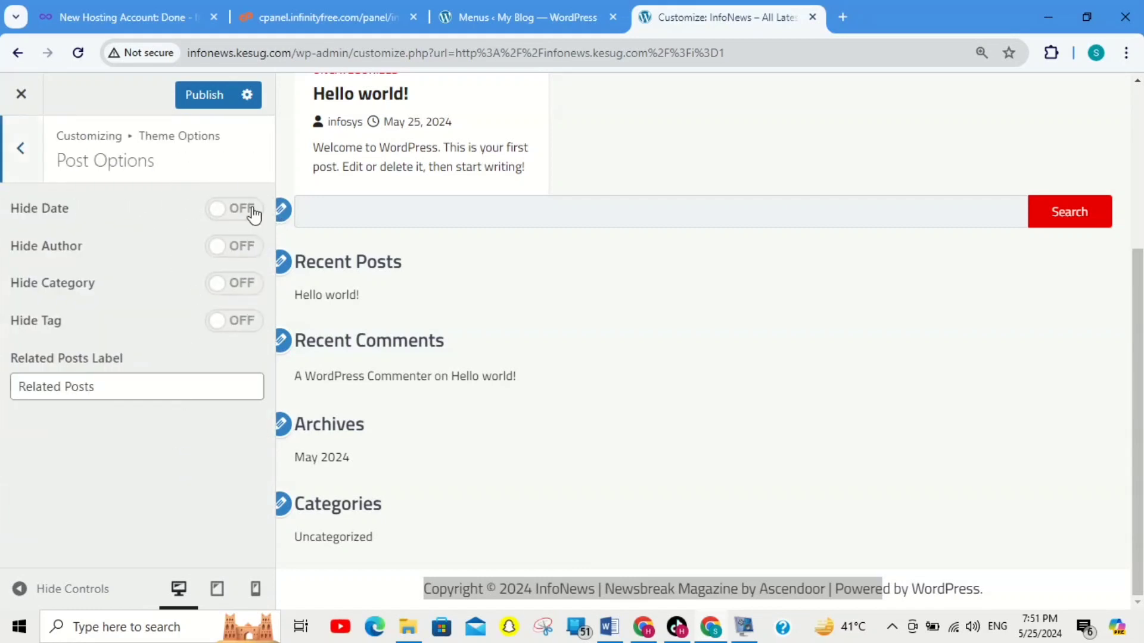
pyautogui.click(12, 166)
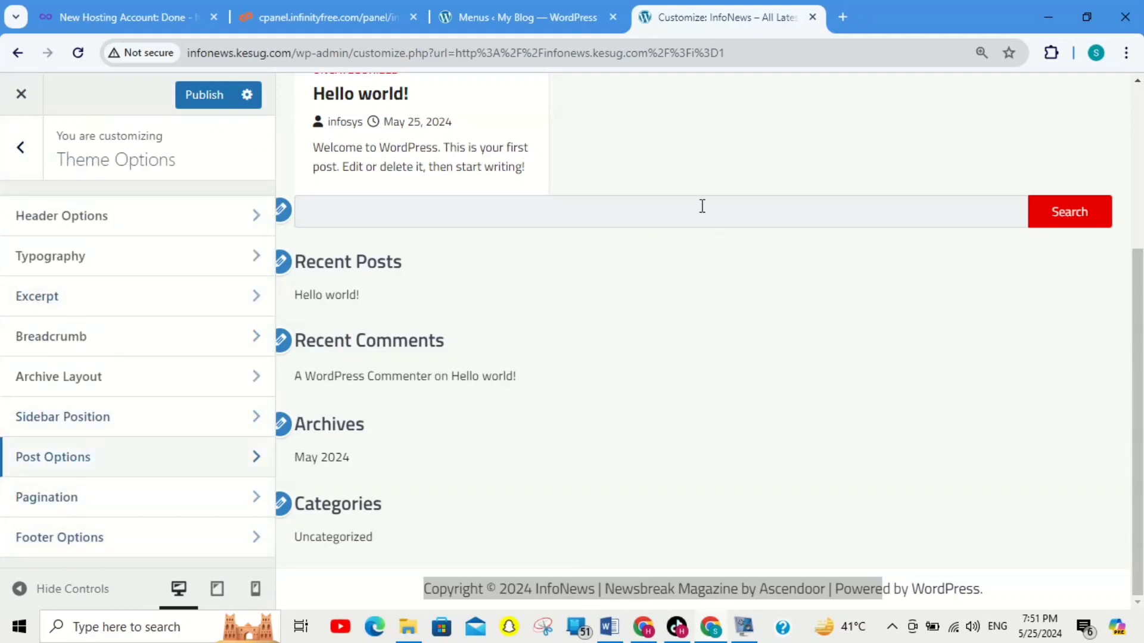
pyautogui.click(191, 95)
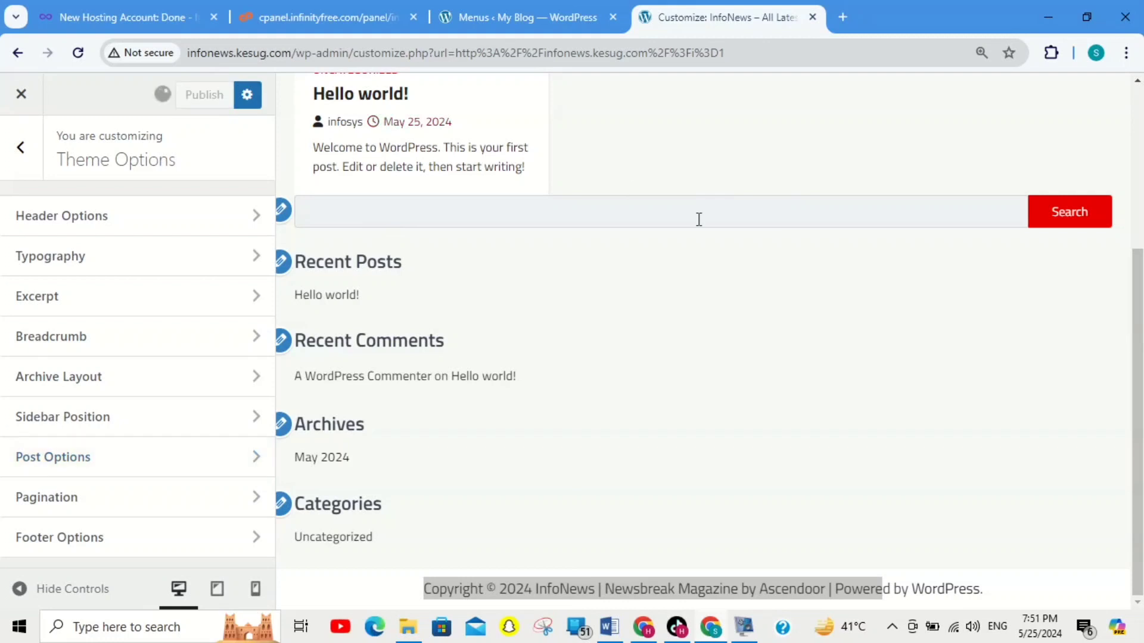
# Step: Return to the WordPress admin and open the form for uploading a new plugin as a .zip file
pyautogui.click(568, 14)
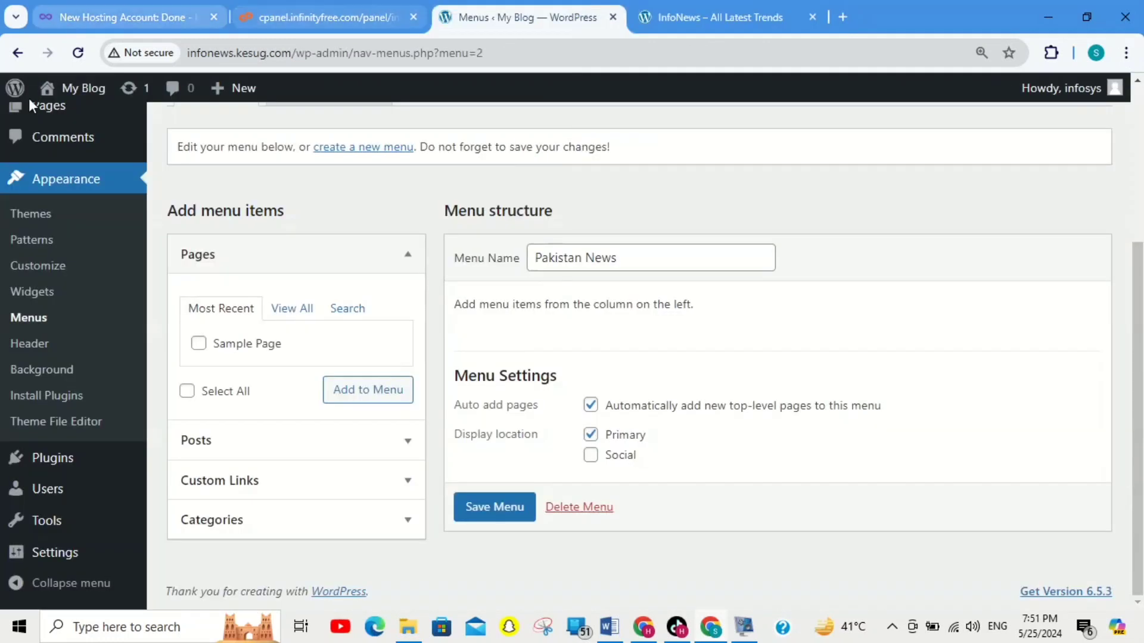
pyautogui.click(84, 463)
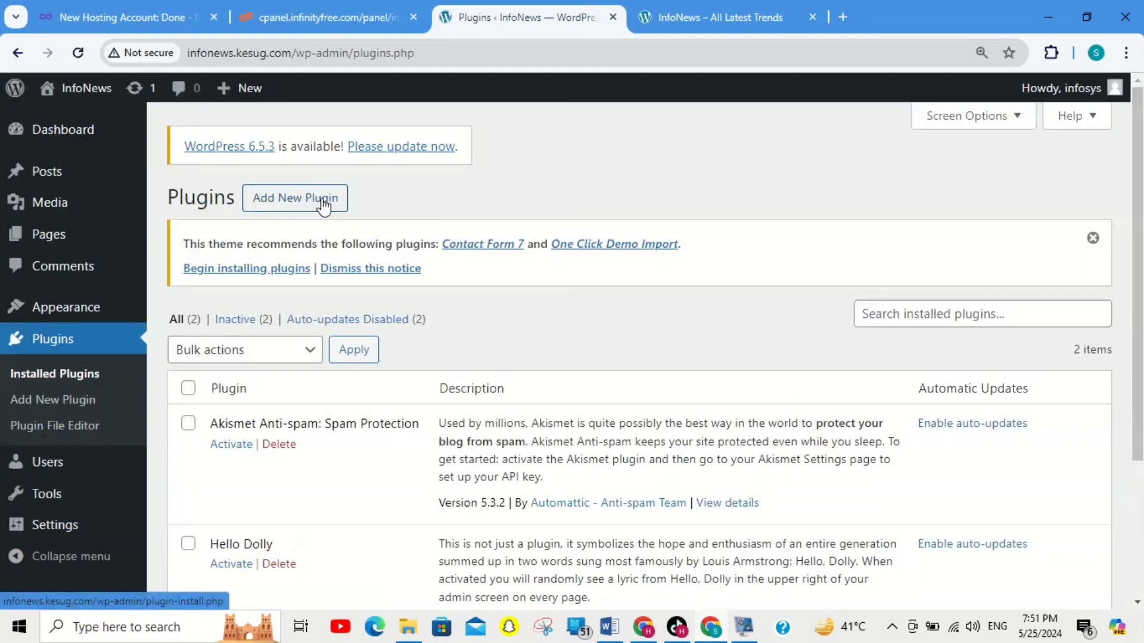
pyautogui.click(304, 203)
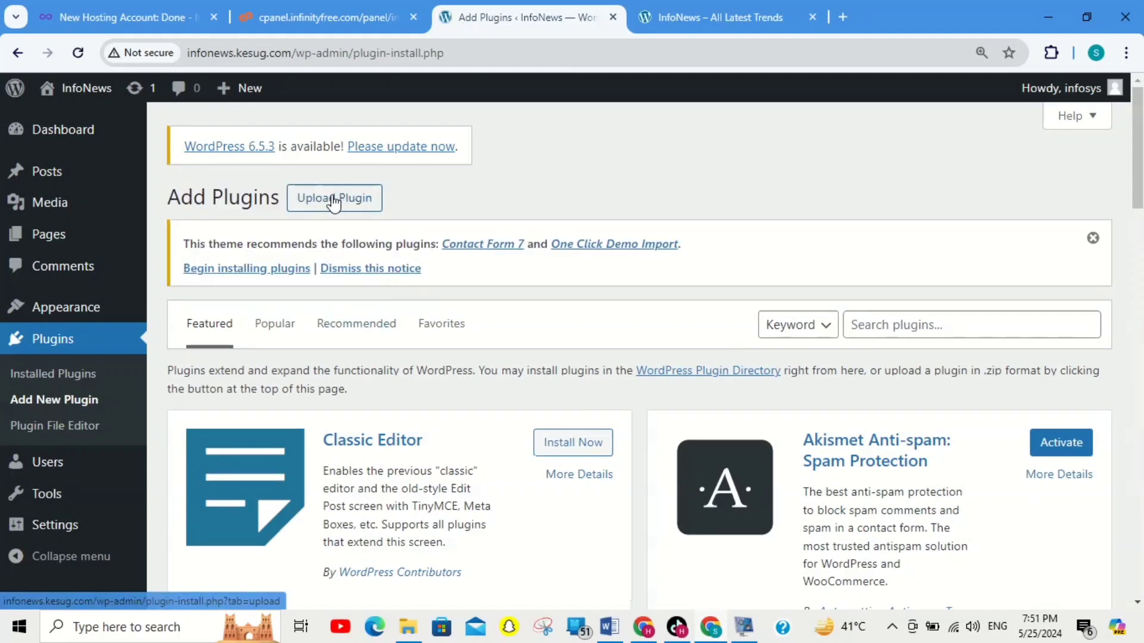
pyautogui.click(332, 203)
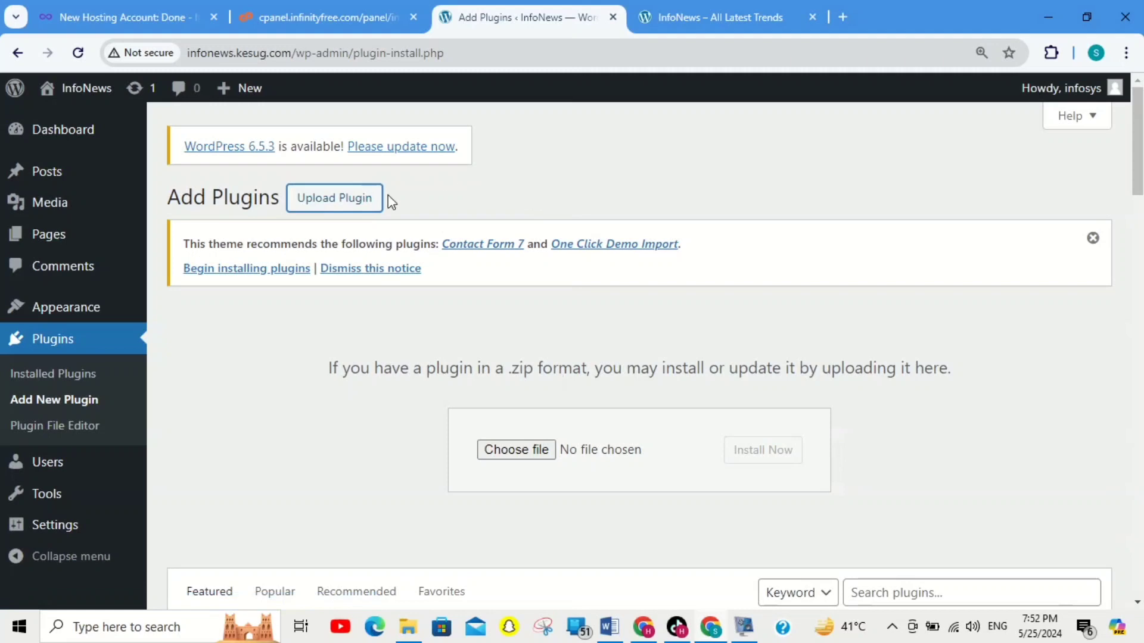
# Step: Switch to the MediaFire page and download wp-automatic-v3.58.1, saving it on the Desktop as wp-automatic-v3.58.1_3.zip
pyautogui.click(649, 632)
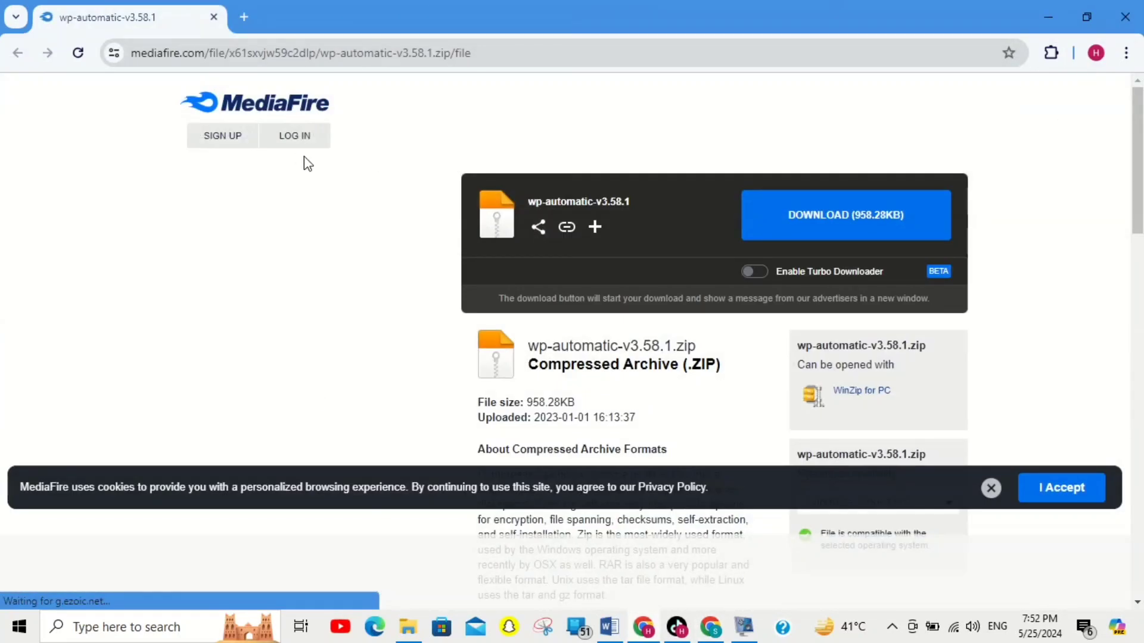
pyautogui.tripleClick(386, 59)
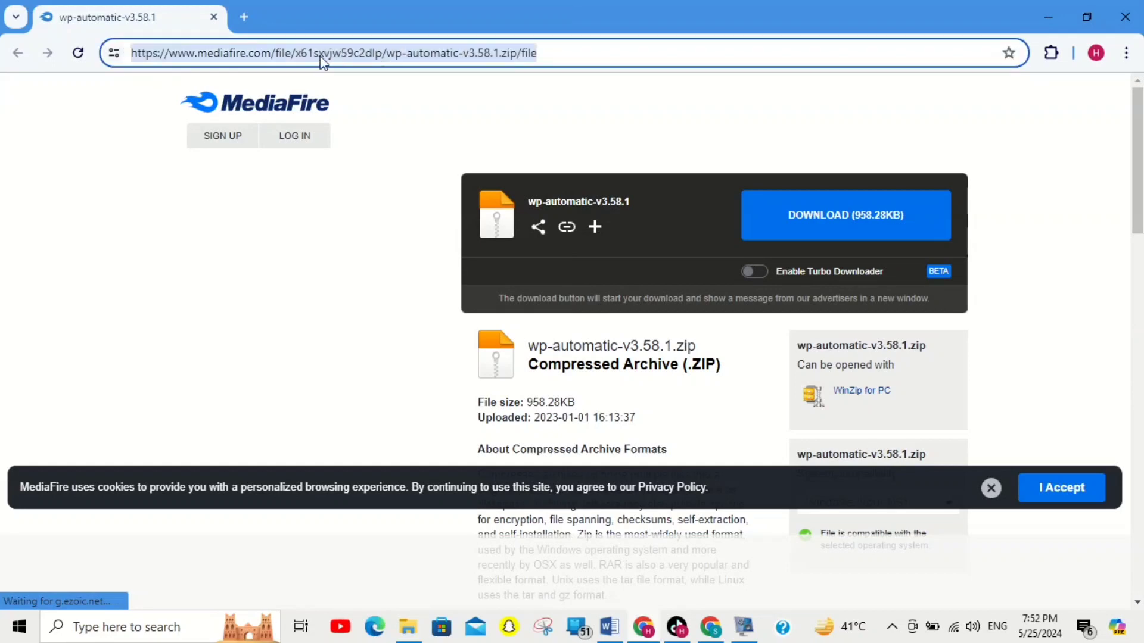
pyautogui.click(147, 252)
pyautogui.click(888, 213)
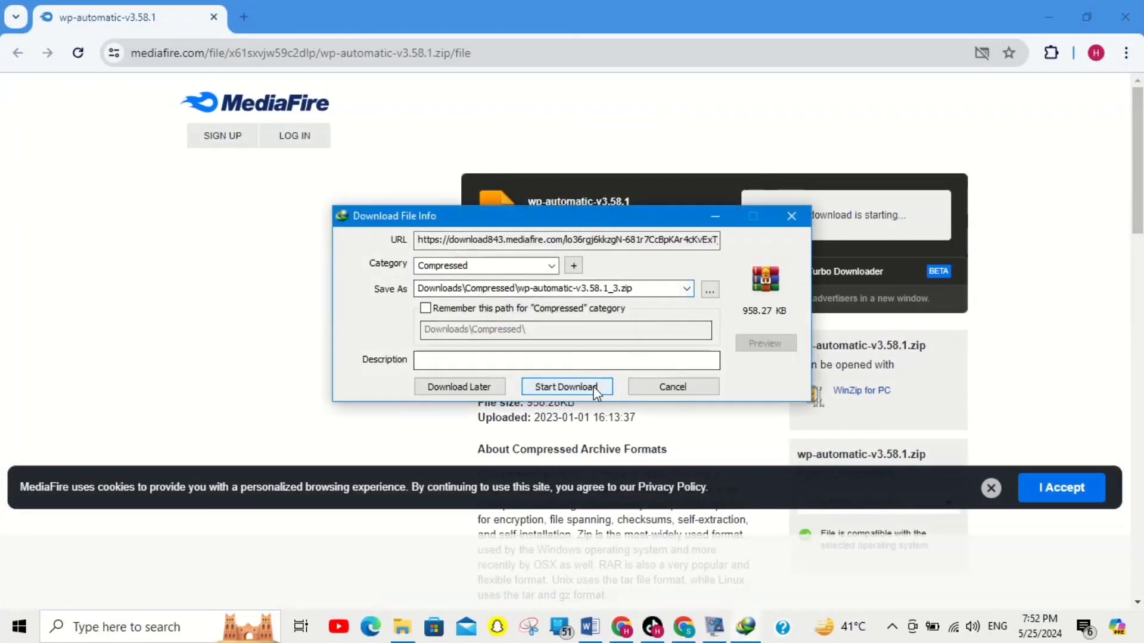
pyautogui.click(687, 289)
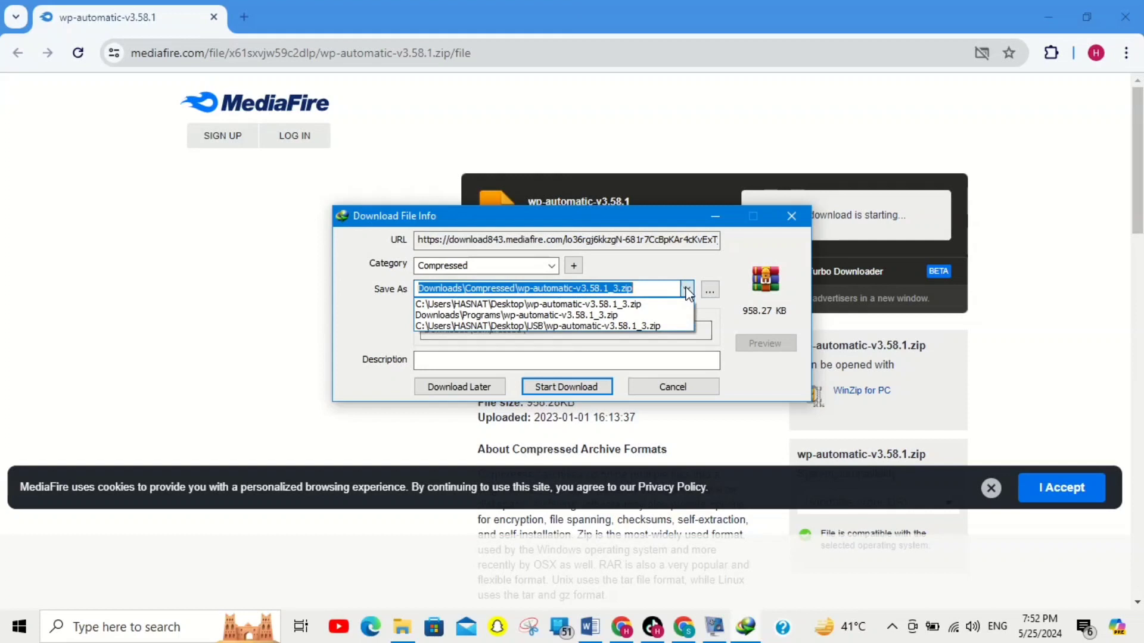
pyautogui.click(646, 305)
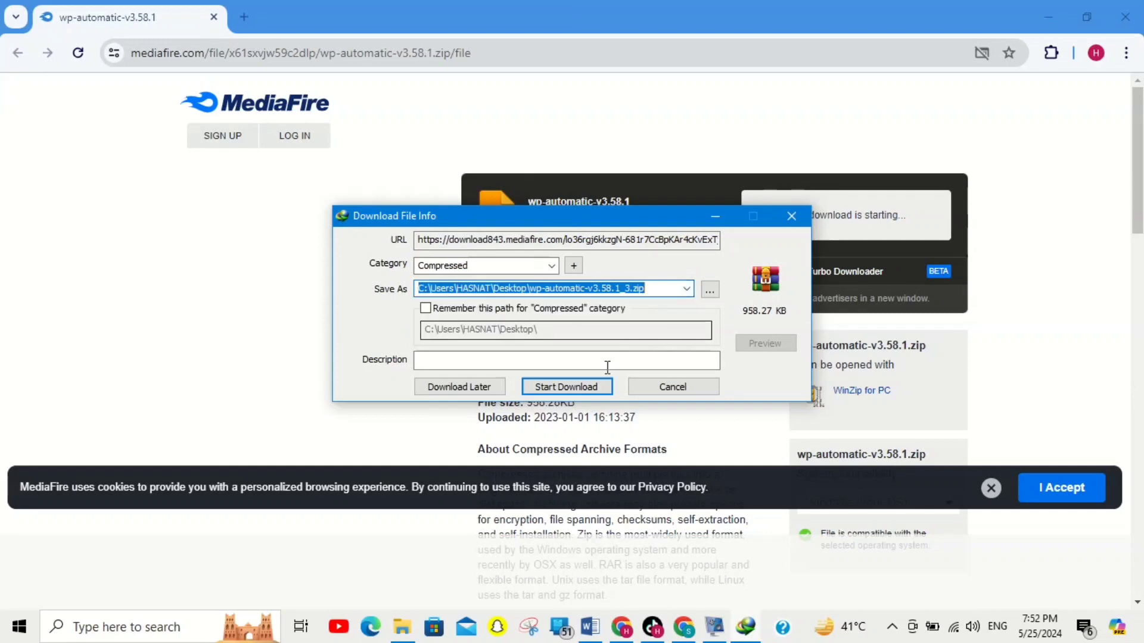
pyautogui.click(597, 389)
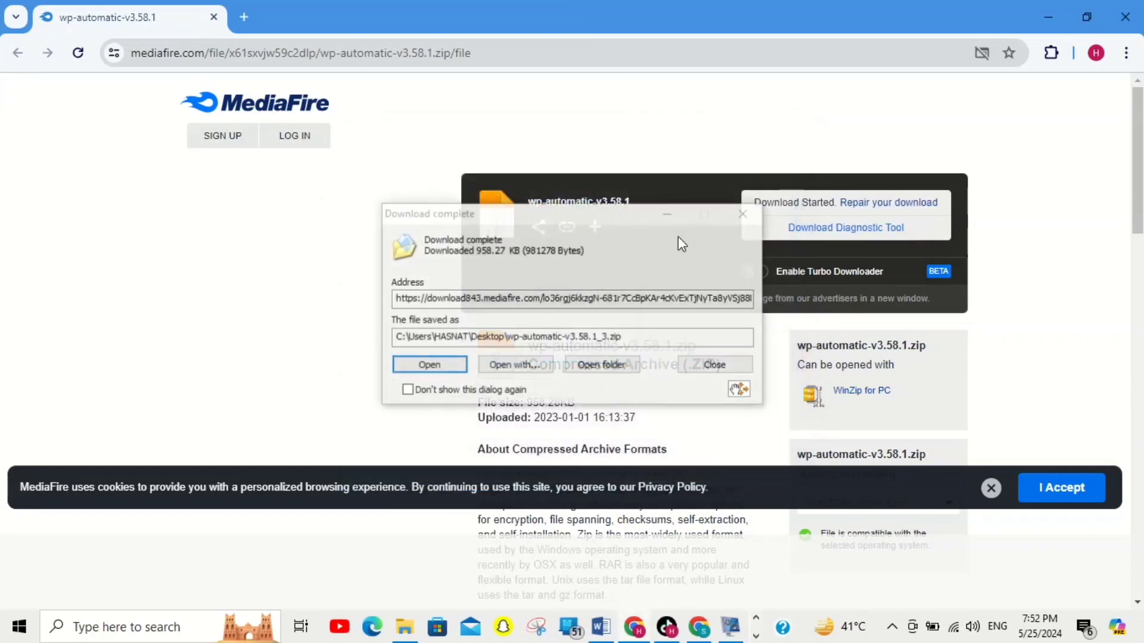
# Step: Look at the downloaded wp-automatic archive in its Desktop folder, and close the folder window
pyautogui.click(610, 370)
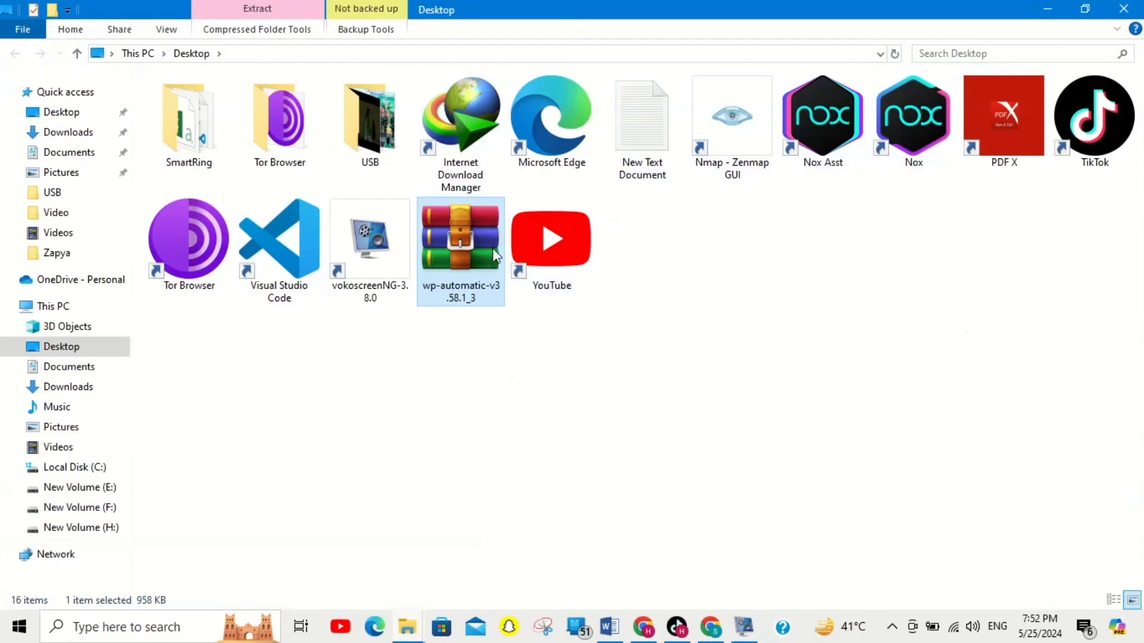
pyautogui.rightClick(460, 241)
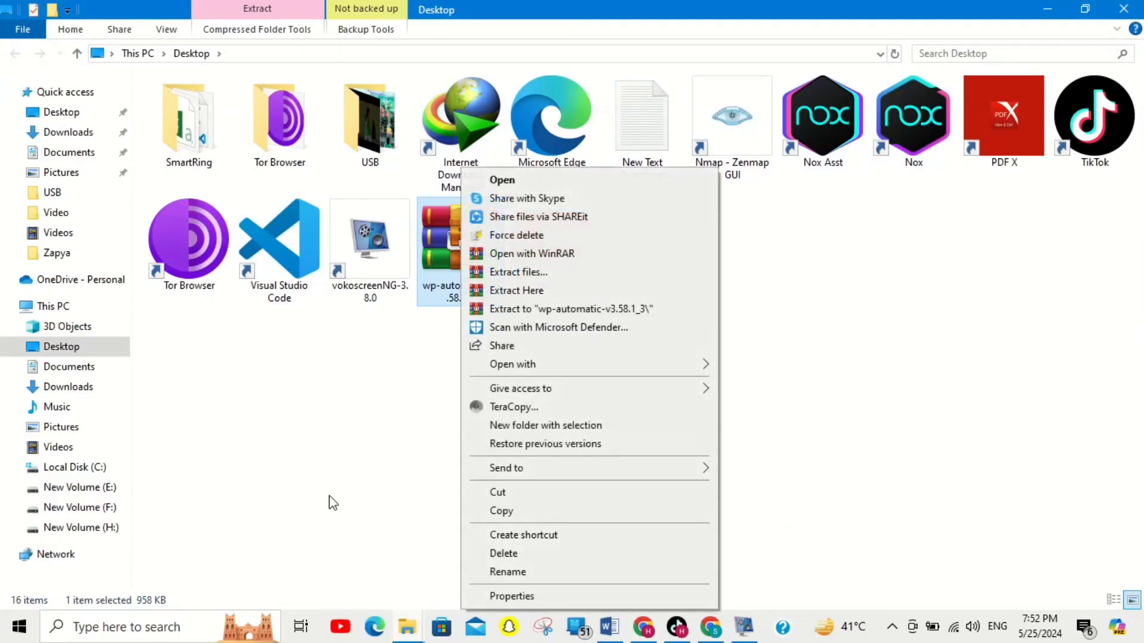
pyautogui.click(329, 502)
pyautogui.click(1128, 9)
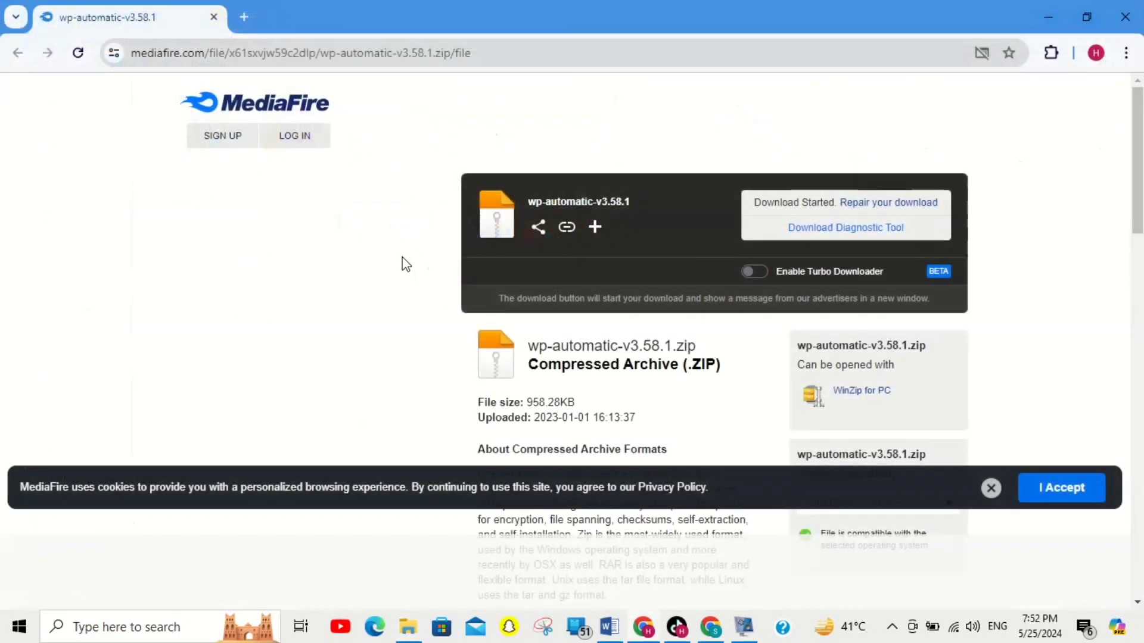
# Step: Return to the WordPress plugin upload form and choose wp-automatic-v3.58.1_3.zip from the Desktop
pyautogui.click(710, 628)
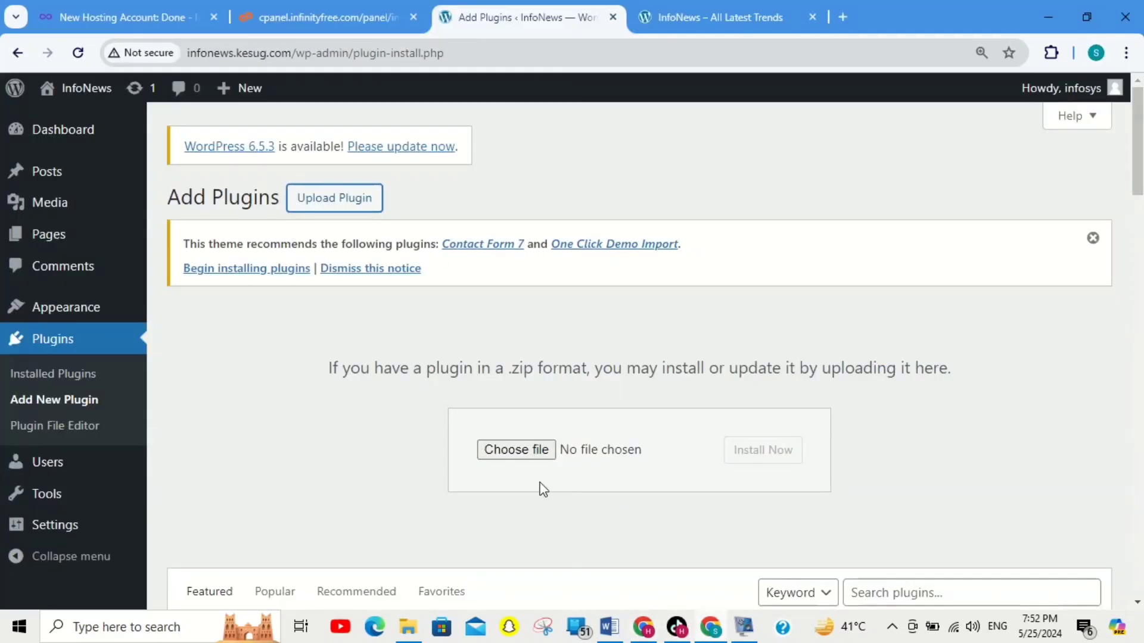
pyautogui.click(526, 444)
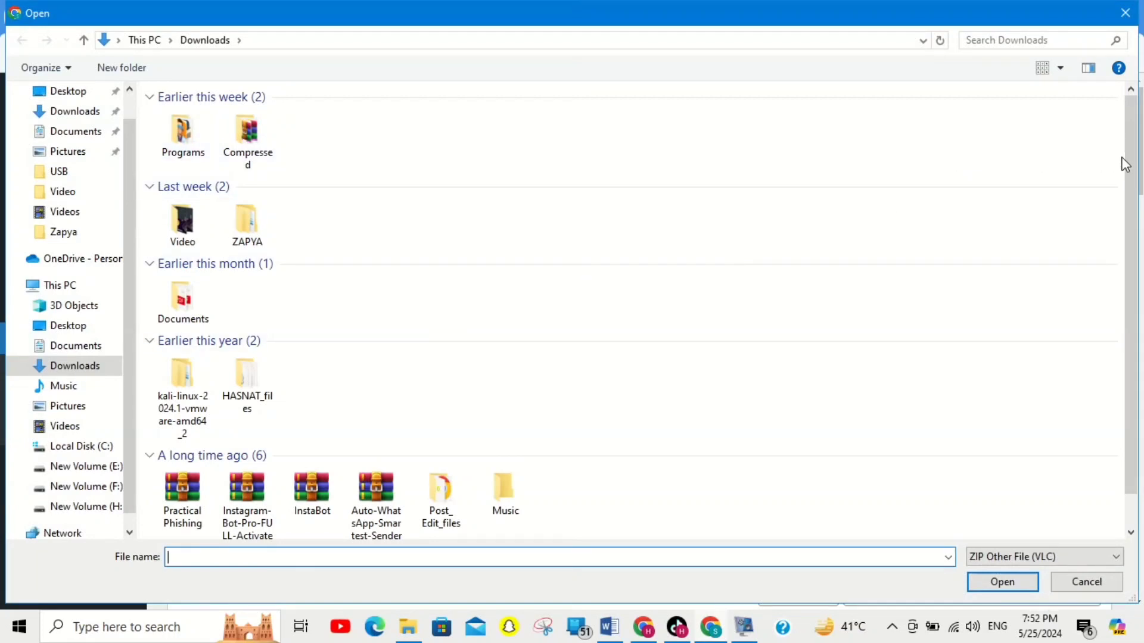
pyautogui.click(68, 326)
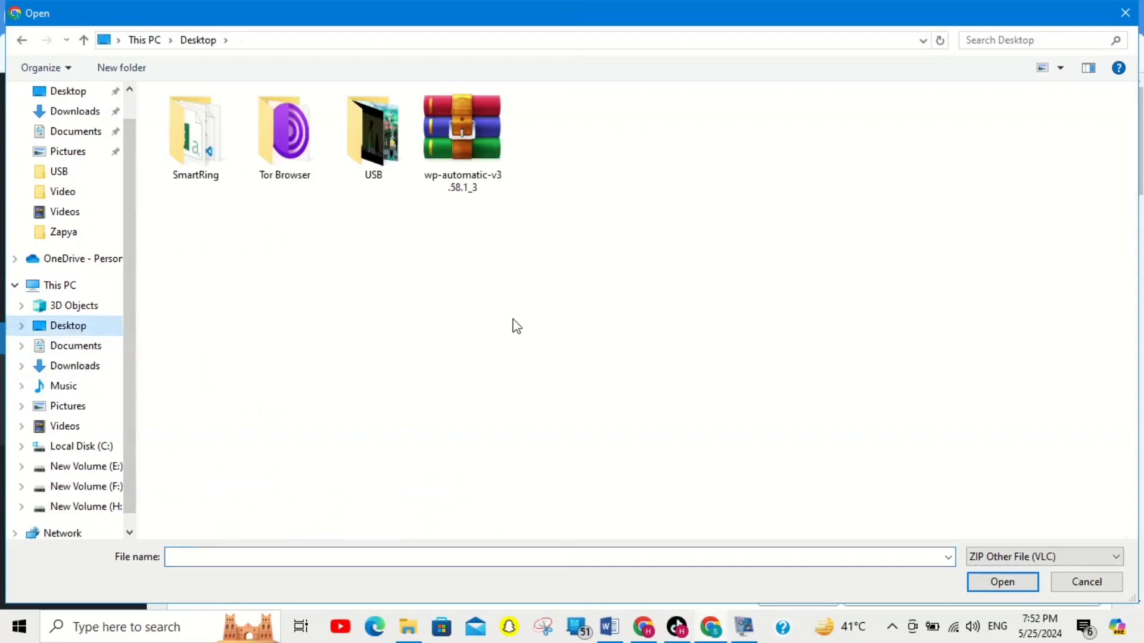
pyautogui.click(460, 138)
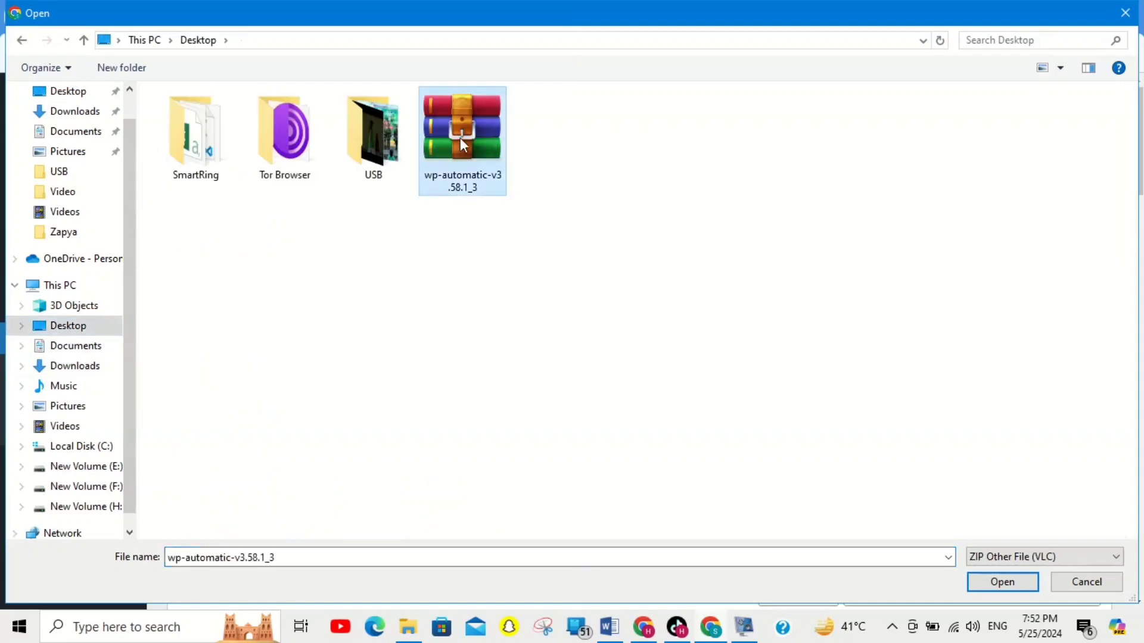
pyautogui.doubleClick(444, 160)
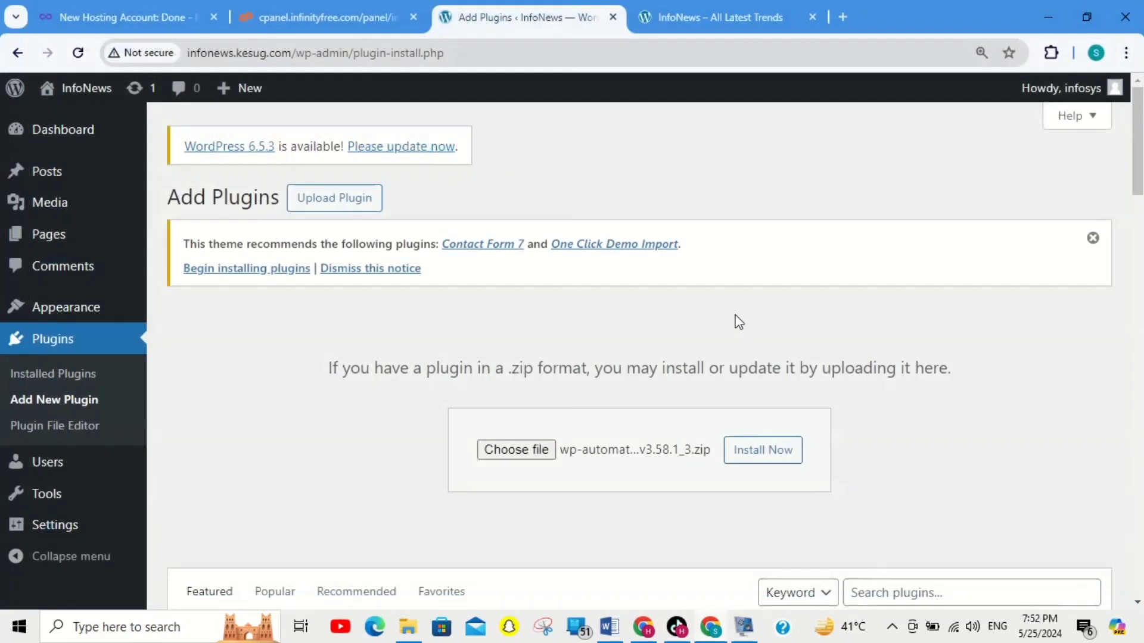
# Step: Install the uploaded wp-automatic plugin and activate it
pyautogui.scroll(-3, 1141, 167)
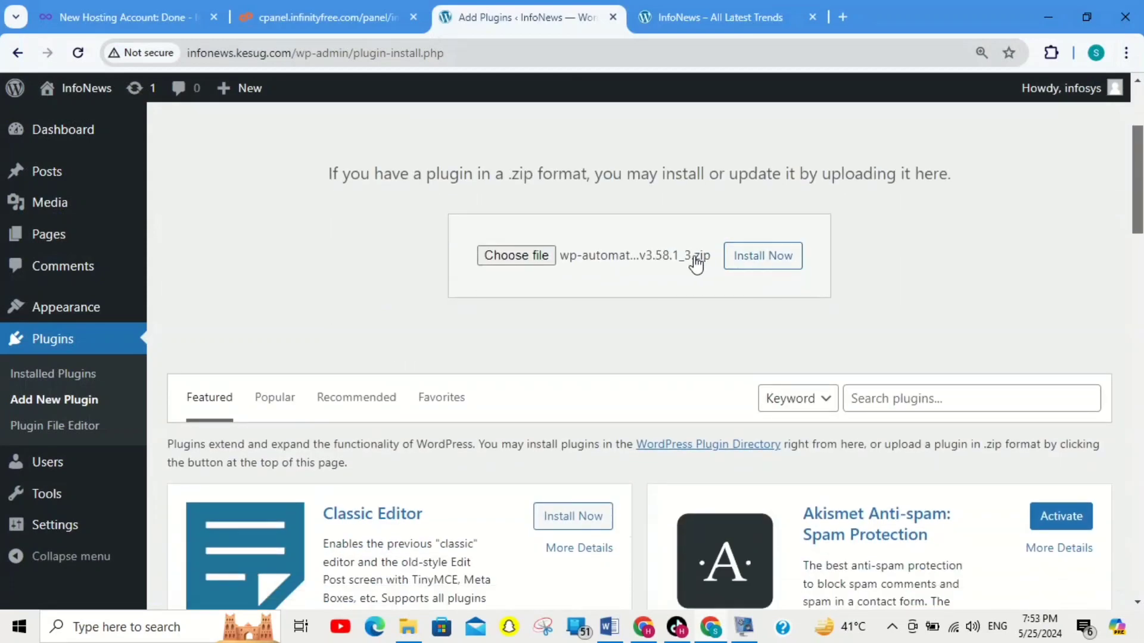
pyautogui.click(768, 262)
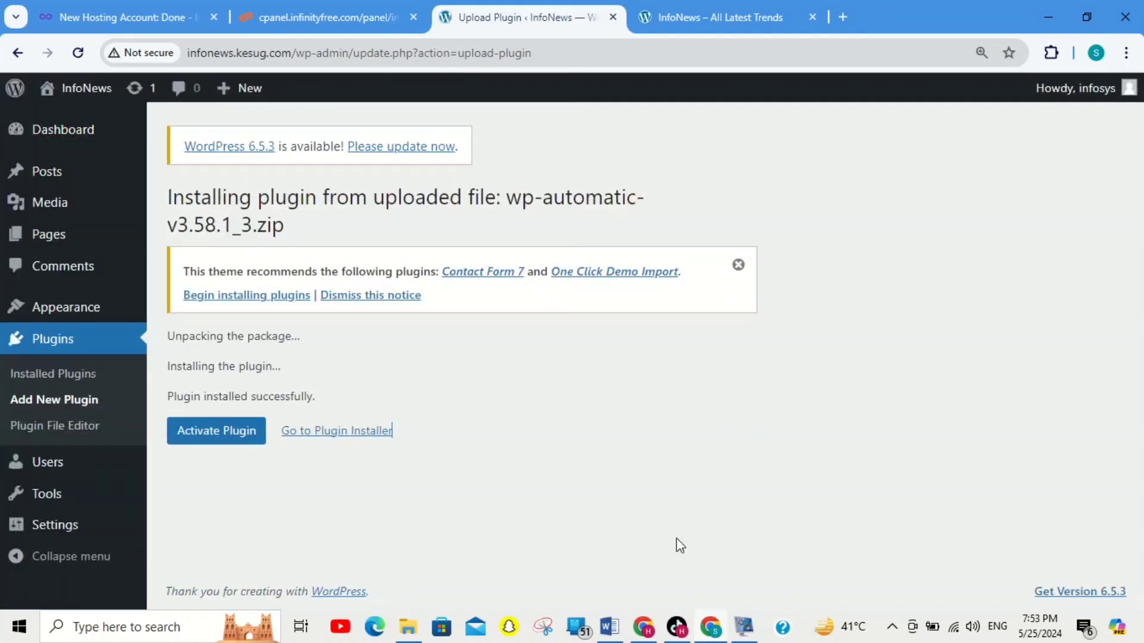
pyautogui.click(218, 432)
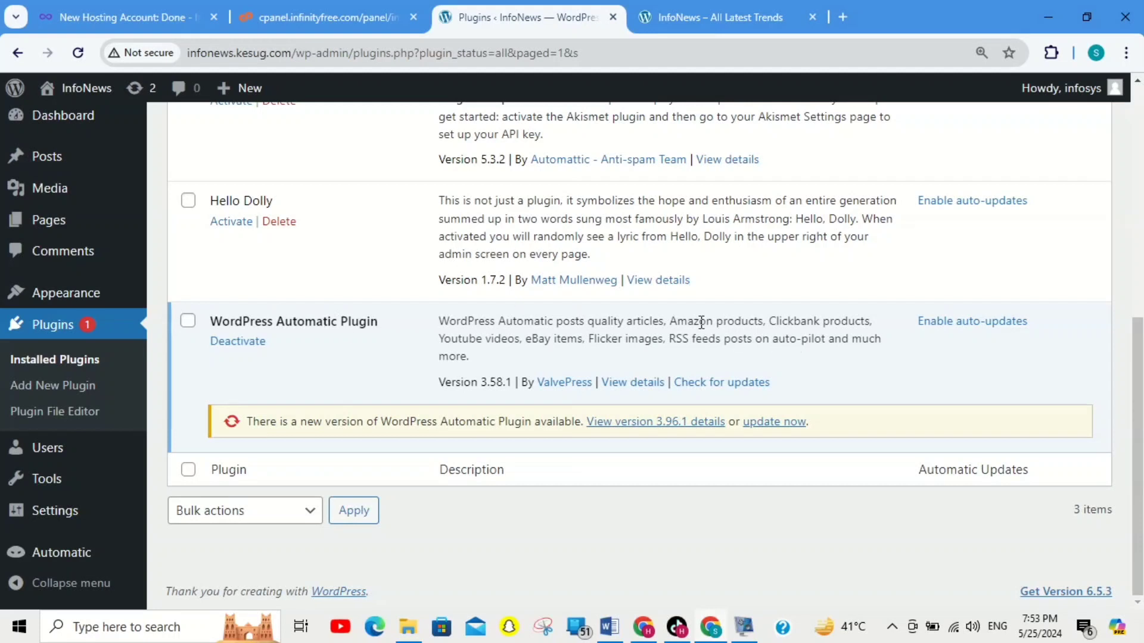
# Step: Start a new campaign in the Automatic plugin and title it "Posting"
pyautogui.moveTo(71, 563)
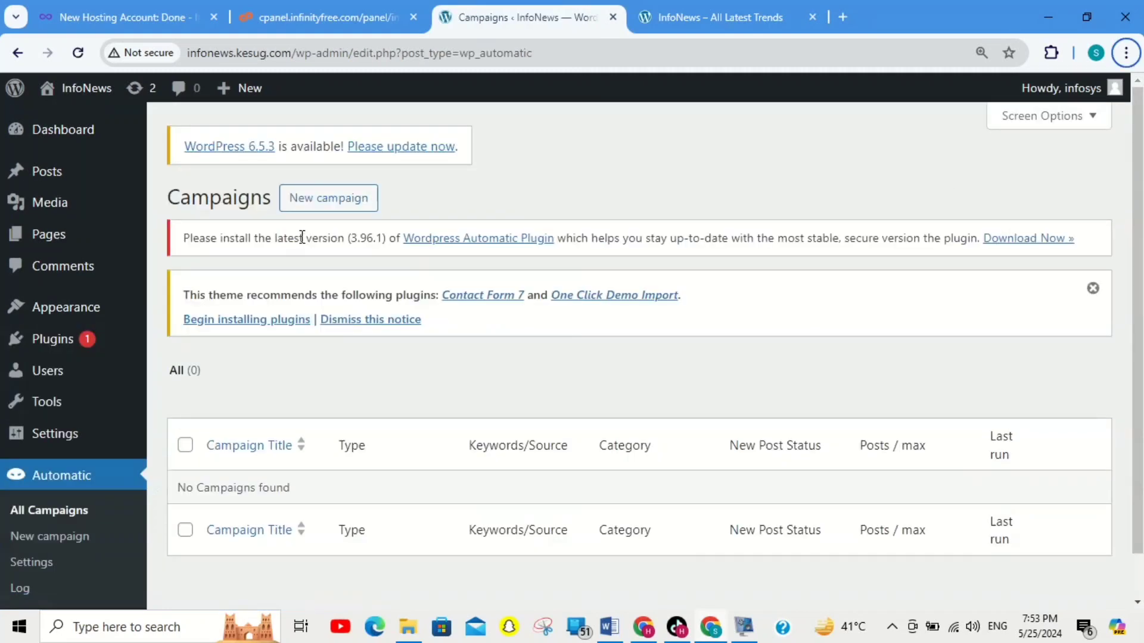
pyautogui.click(327, 208)
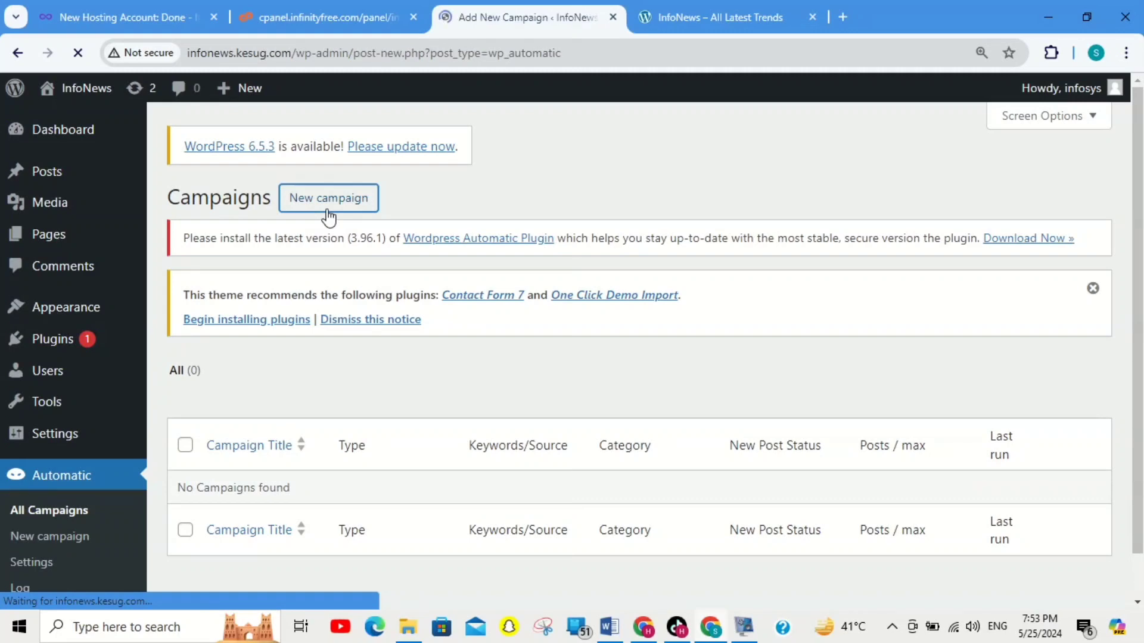
pyautogui.moveTo(1138, 169); pyautogui.dragTo(1142, 215)
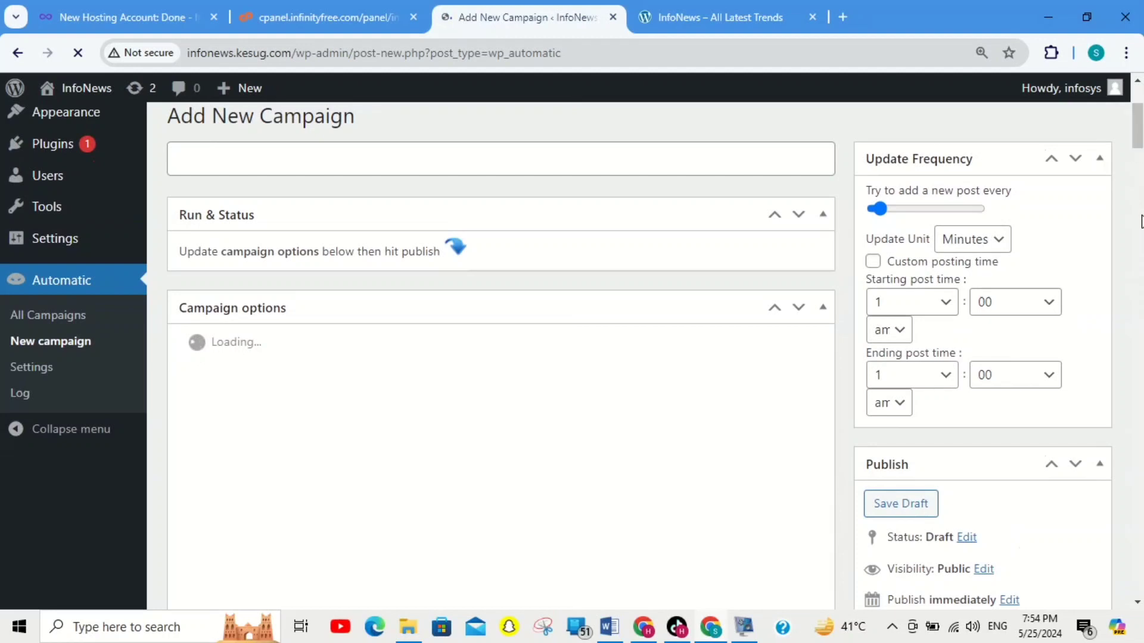
pyautogui.click(543, 249)
pyautogui.write('Po')
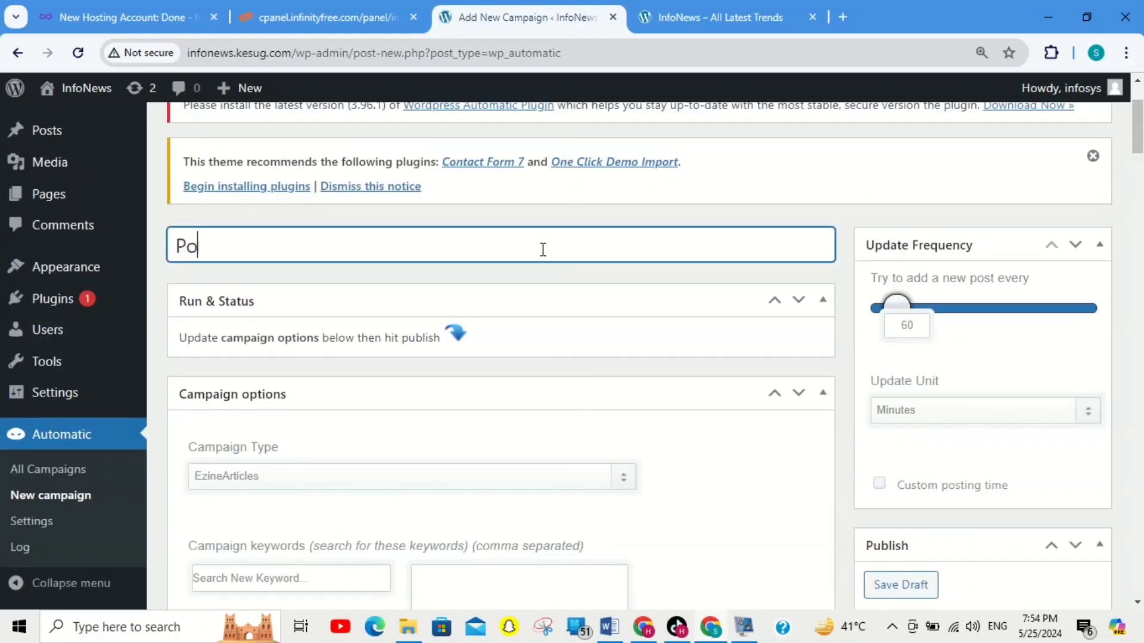
pyautogui.write('sting')
# Step: Set the campaign's update frequency to add a new post every 1 minute, with Minutes as the update unit
pyautogui.moveTo(1139, 154); pyautogui.dragTo(1139, 165)
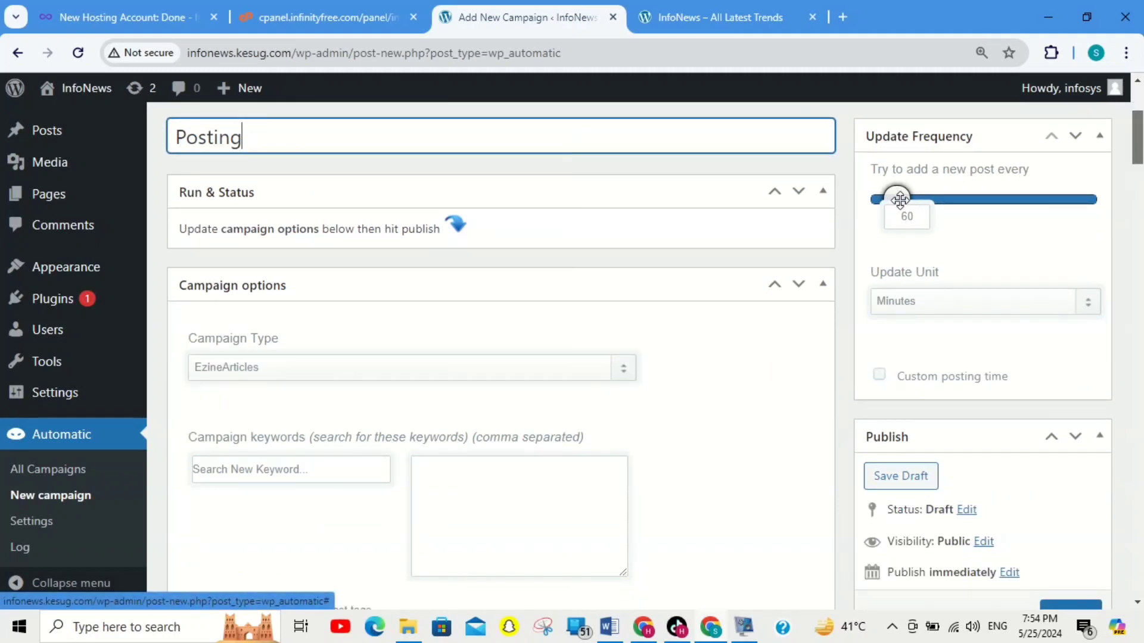
pyautogui.moveTo(896, 197)
pyautogui.mouseDown()
pyautogui.moveTo(878, 202)
pyautogui.moveTo(893, 205)
pyautogui.mouseUp()
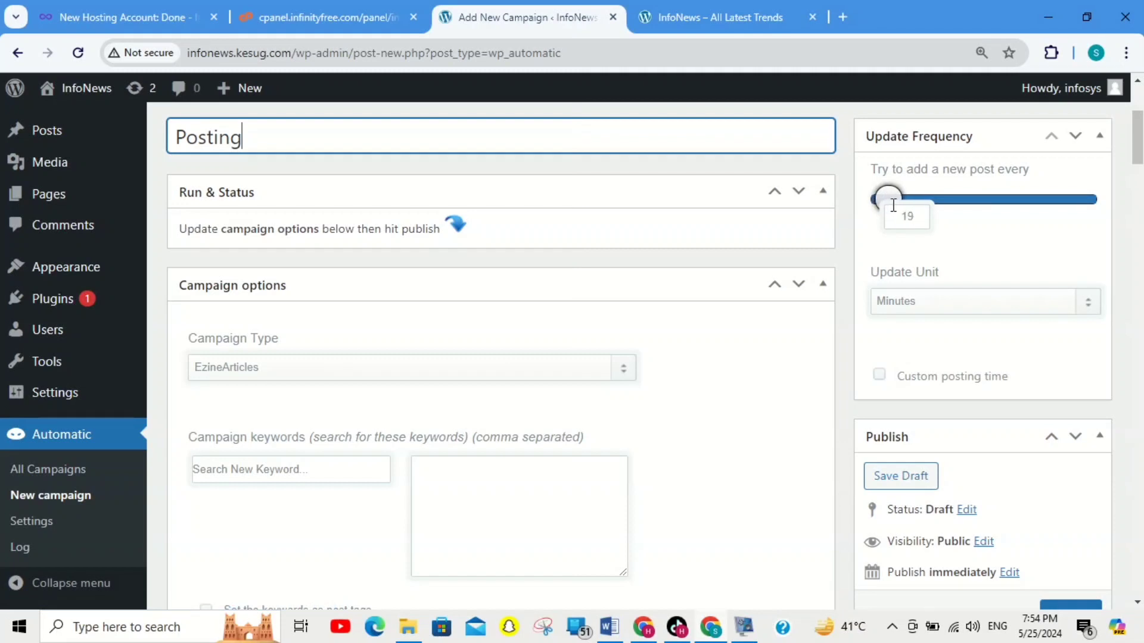
pyautogui.click(986, 302)
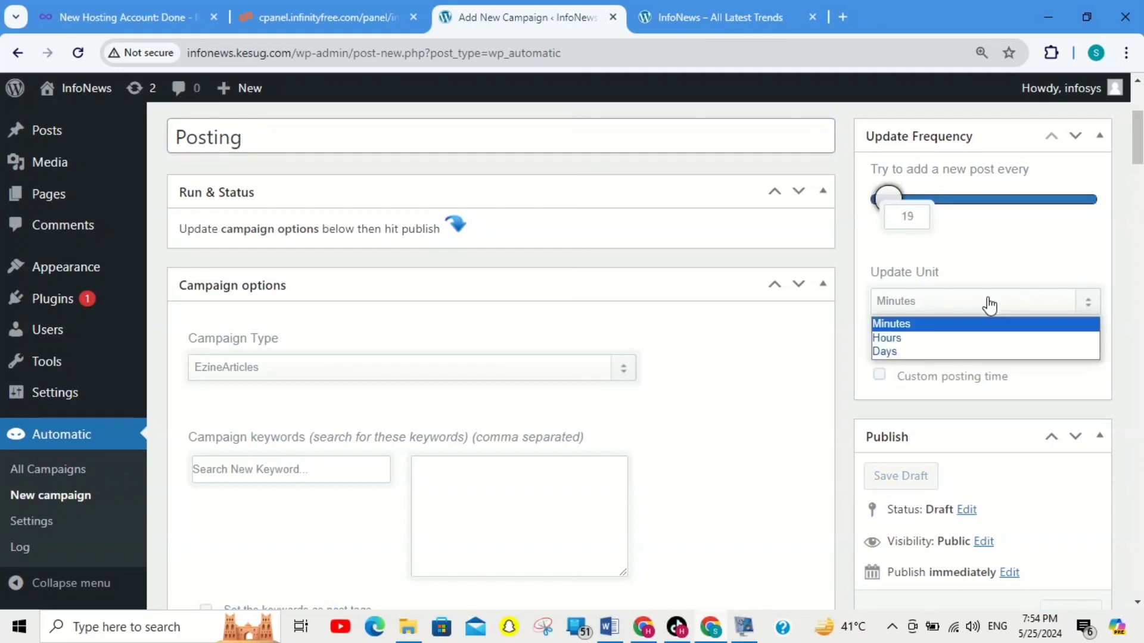
pyautogui.click(931, 326)
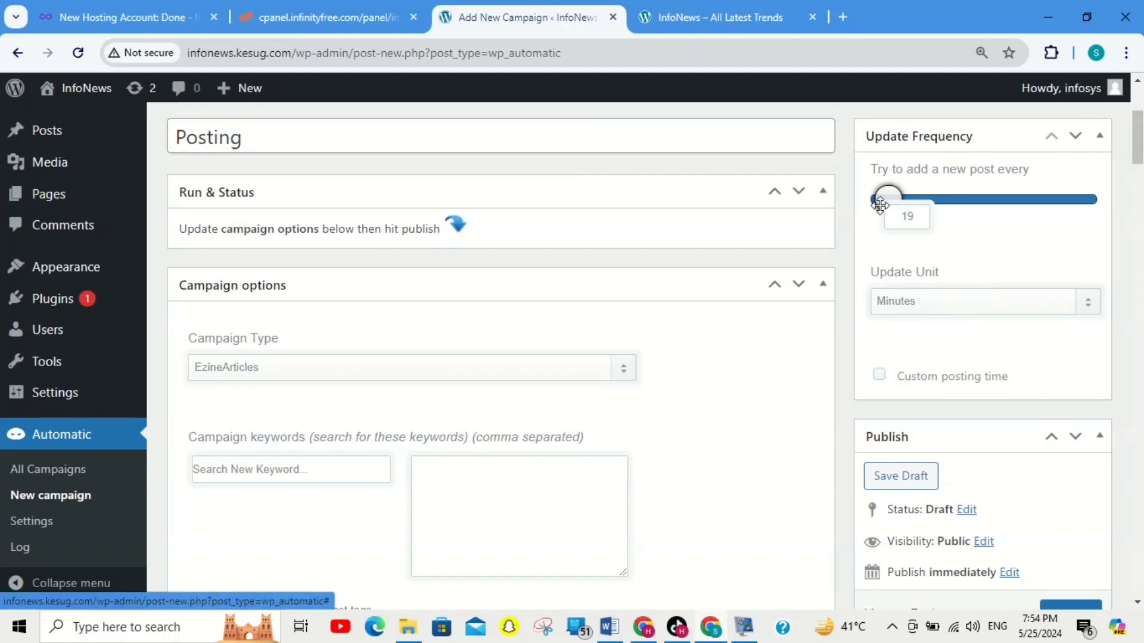
pyautogui.moveTo(880, 205); pyautogui.dragTo(874, 206)
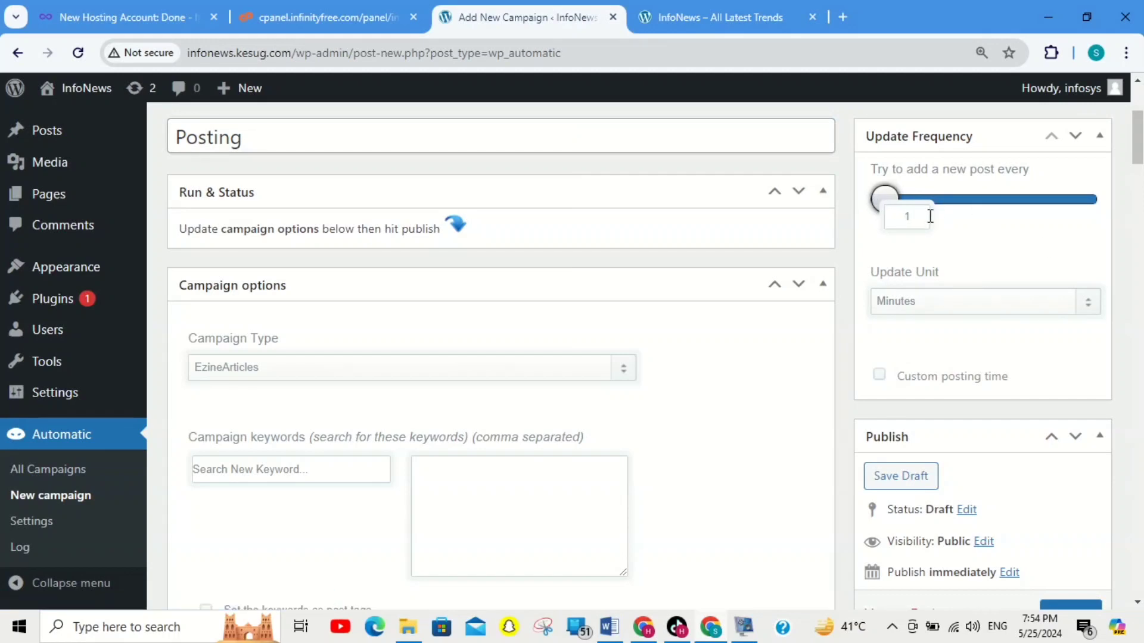
# Step: Set the campaign's maximum number of posts to 1000000
pyautogui.moveTo(1138, 125)
pyautogui.mouseDown()
pyautogui.moveTo(1138, 154)
pyautogui.moveTo(1138, 137)
pyautogui.mouseUp()
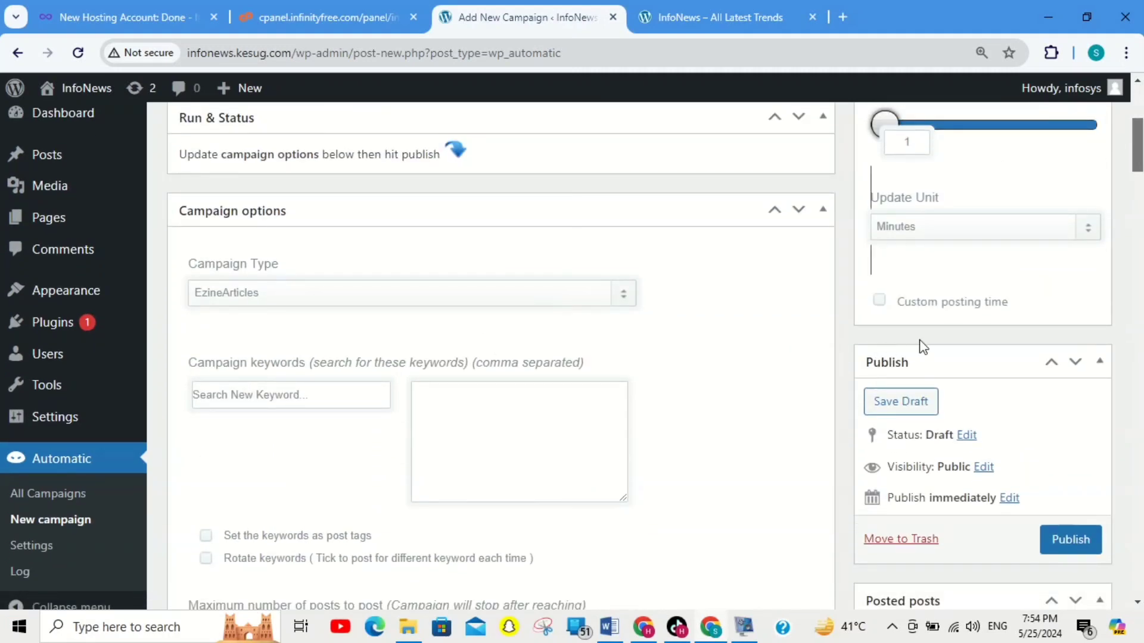
pyautogui.moveTo(1139, 166); pyautogui.dragTo(1139, 203)
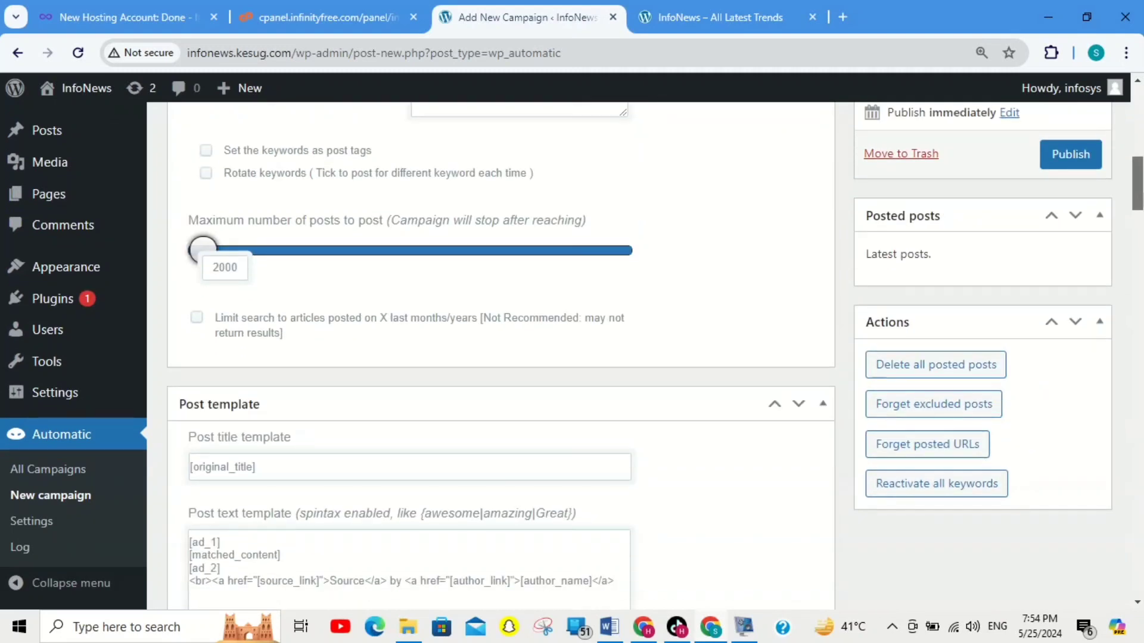
pyautogui.scroll(-4, 501, 357)
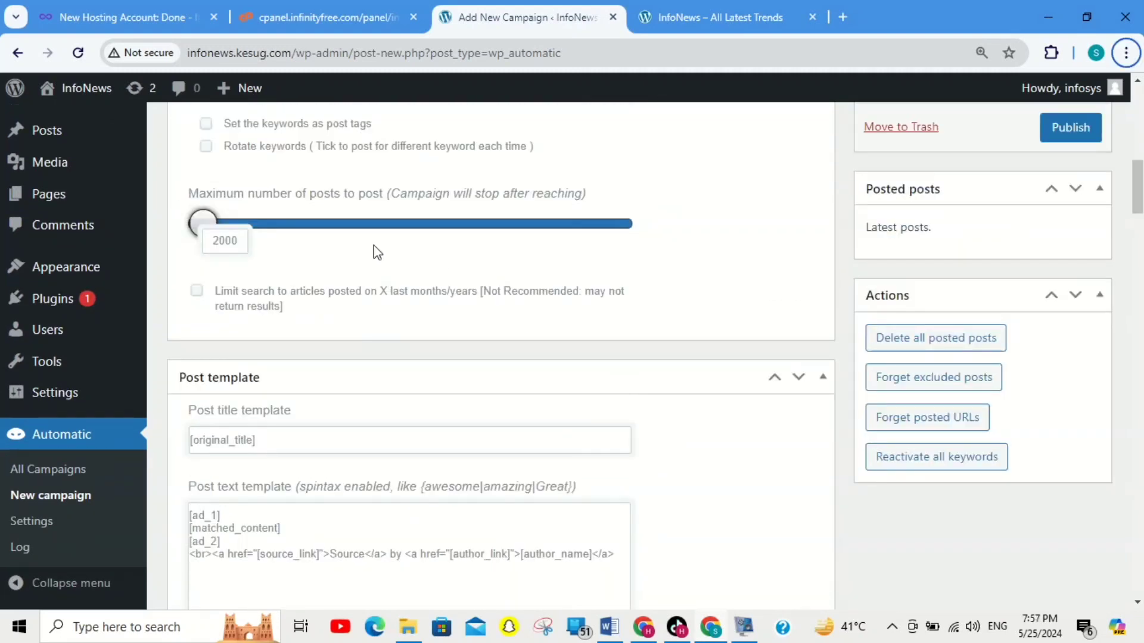
pyautogui.click(207, 231)
pyautogui.doubleClick(223, 231)
pyautogui.moveTo(201, 218); pyautogui.dragTo(731, 236)
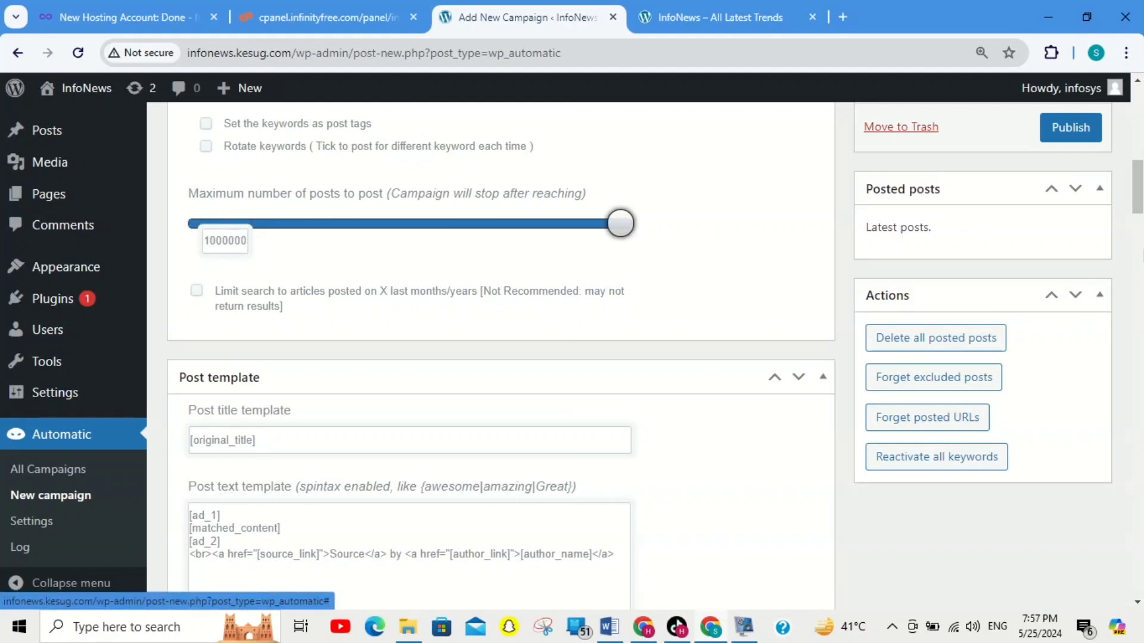
pyautogui.scroll(-3, 715, 298)
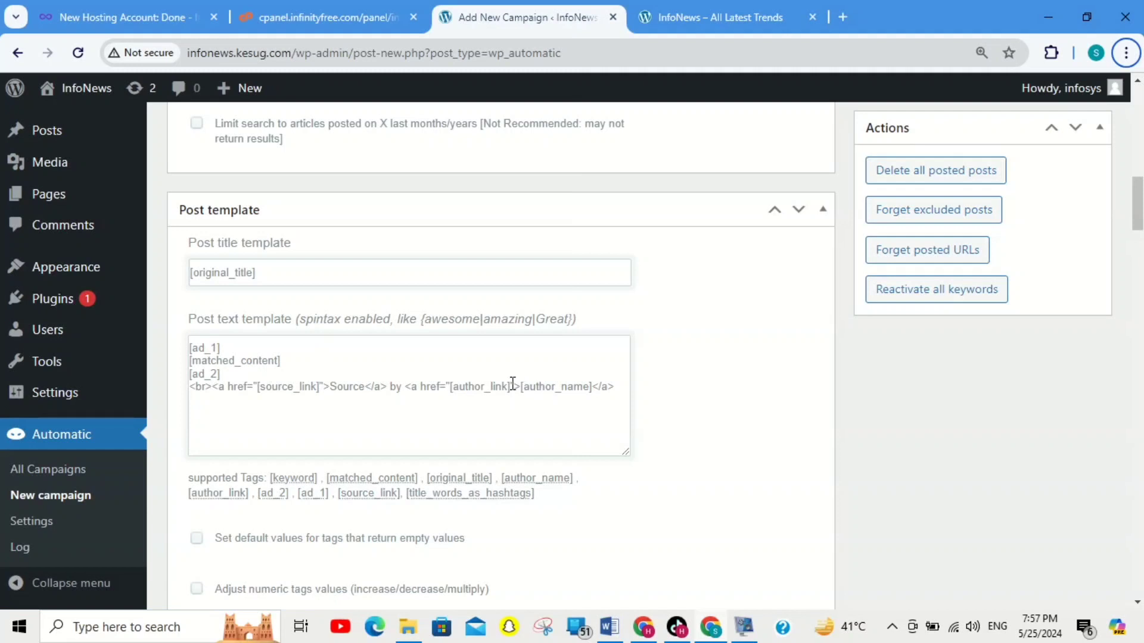
# Step: Reduce the post text template to [matched_content] by removing both ad tags and the source and author line
pyautogui.tripleClick(512, 383)
pyautogui.press('BackSpace')
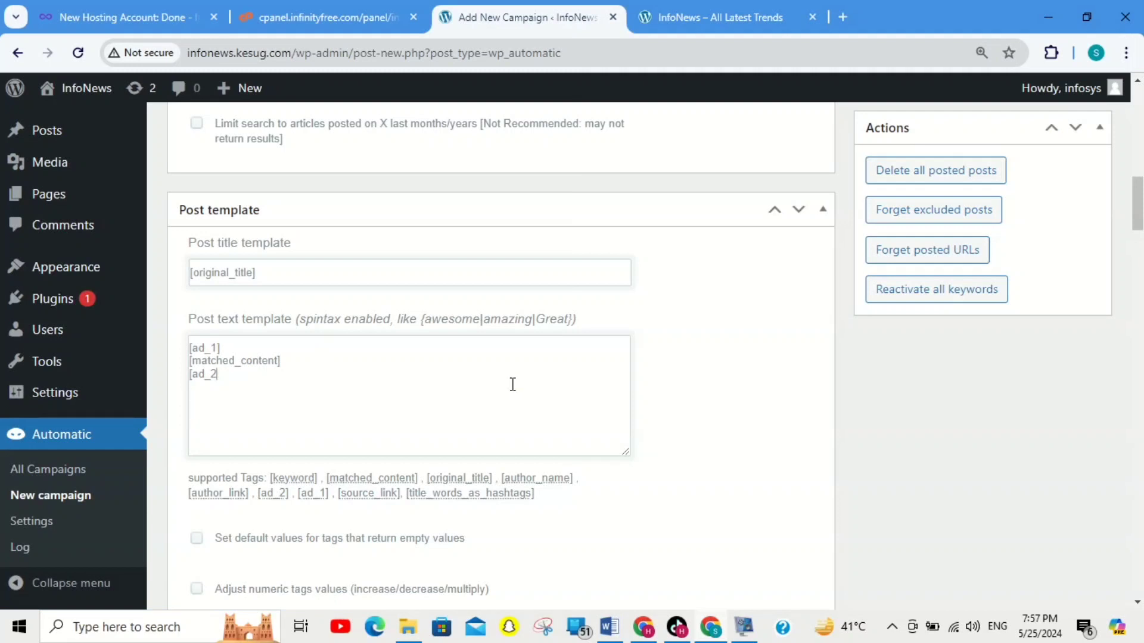
pyautogui.tripleClick(499, 351)
pyautogui.press('BackSpace')
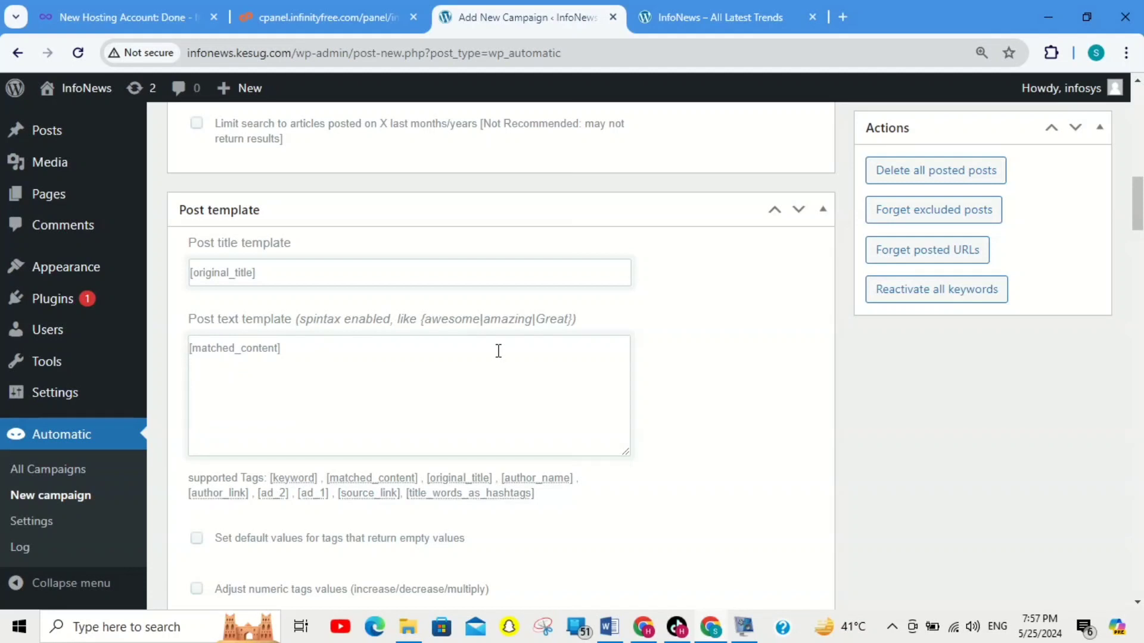
pyautogui.moveTo(600, 463); pyautogui.dragTo(603, 451)
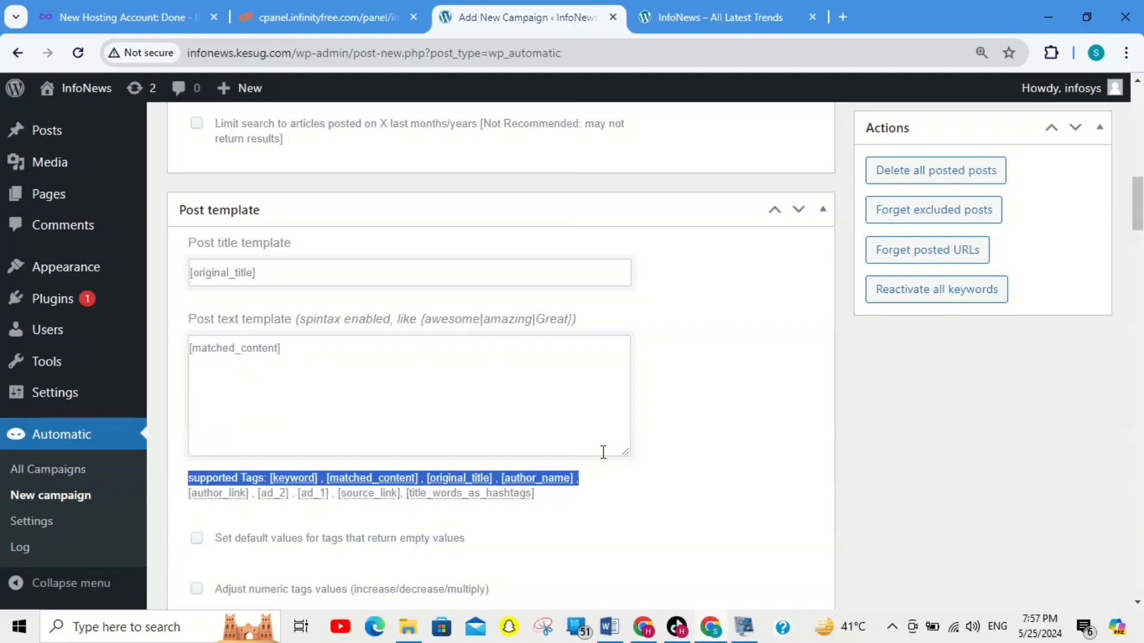
pyautogui.click(603, 415)
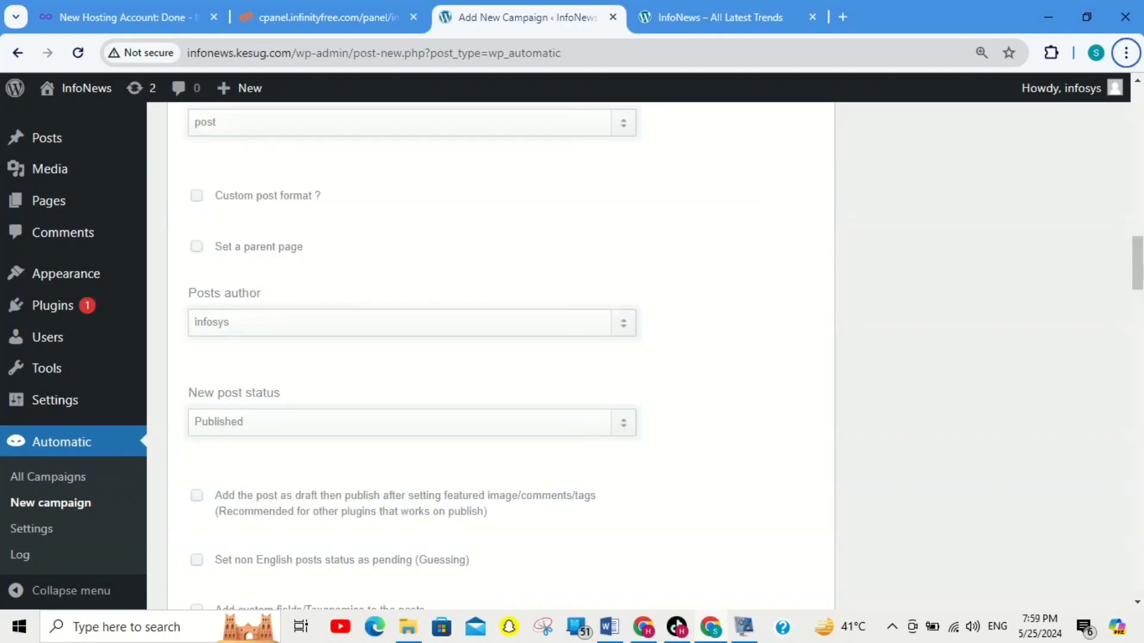
# Step: Enable stripping the first image from the content after setting it as featured image, and select Uncategorized as the posting category
pyautogui.scroll(-9, 923, 288)
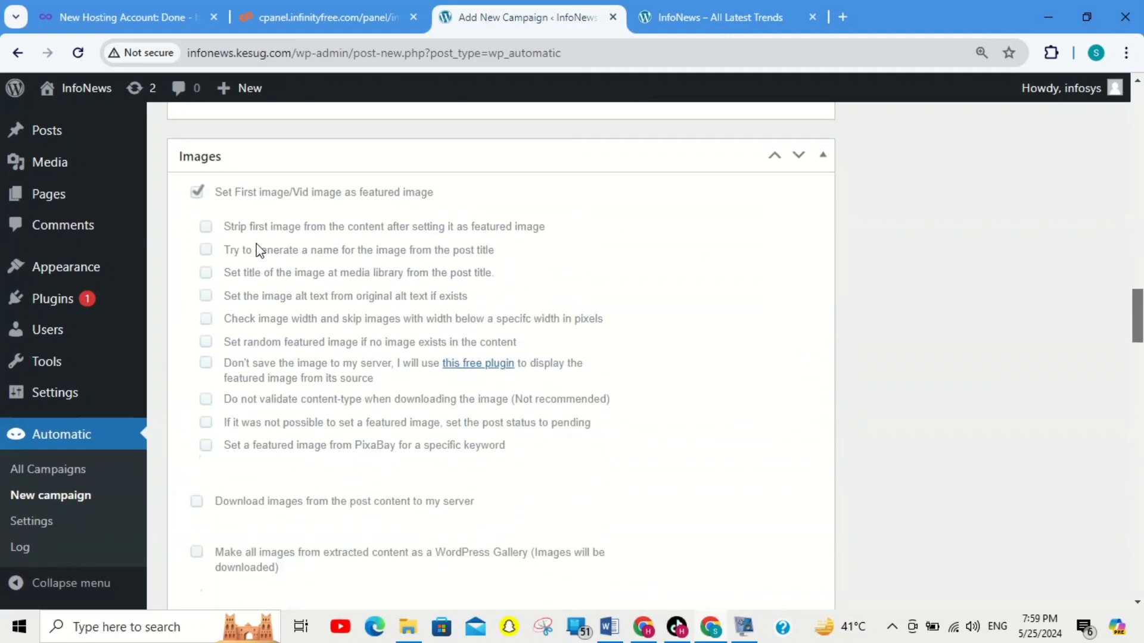
pyautogui.click(203, 234)
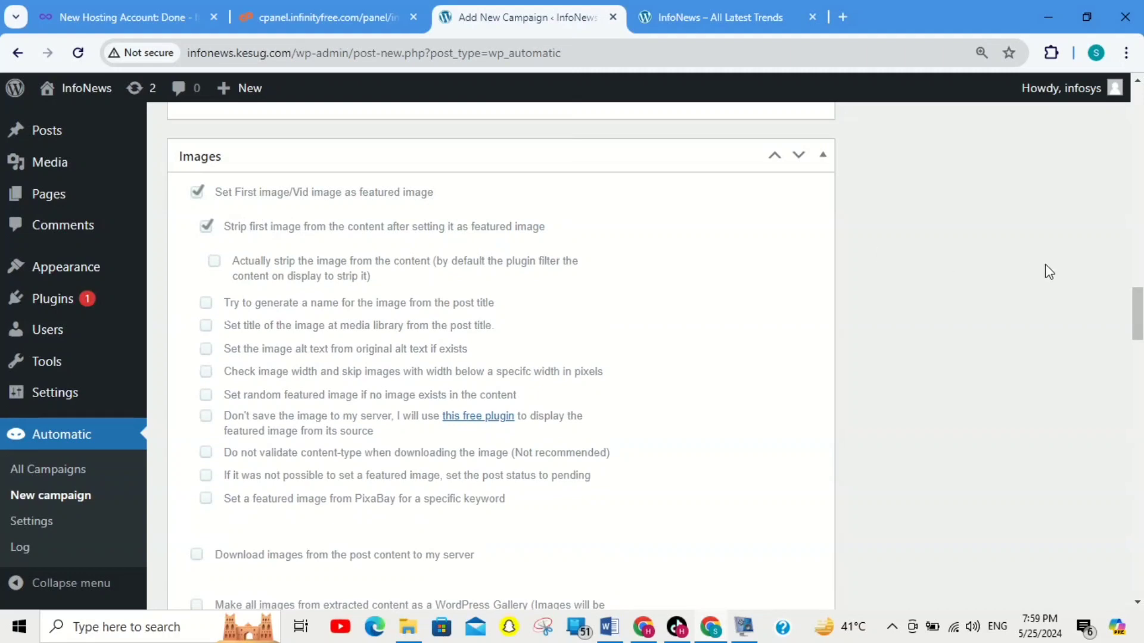
pyautogui.scroll(-5, 1136, 304)
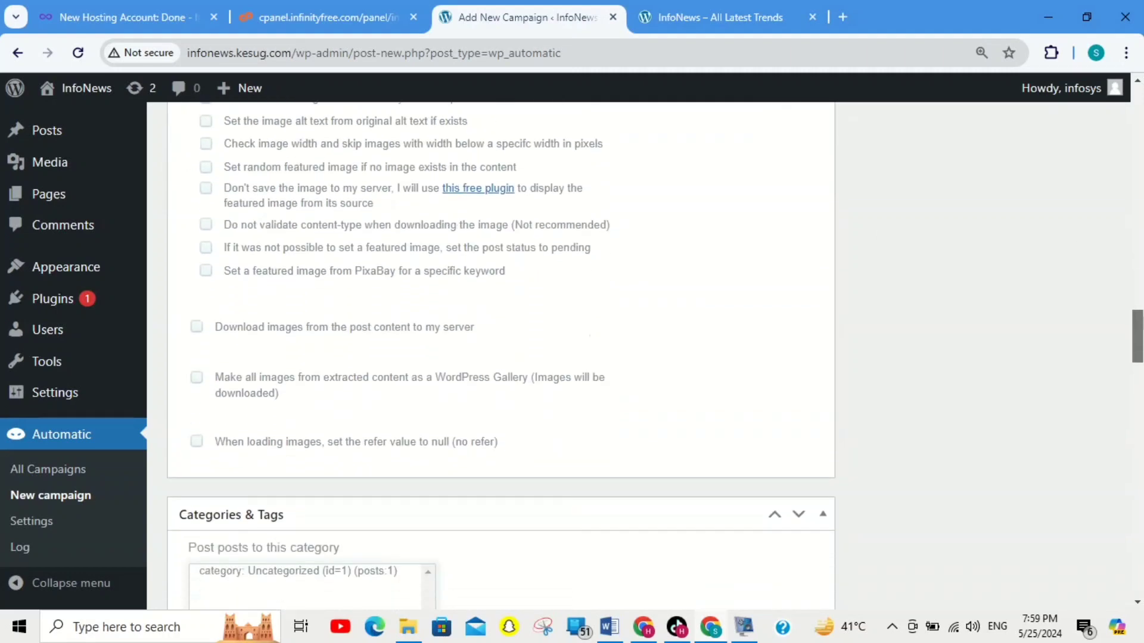
pyautogui.scroll(-2, 501, 357)
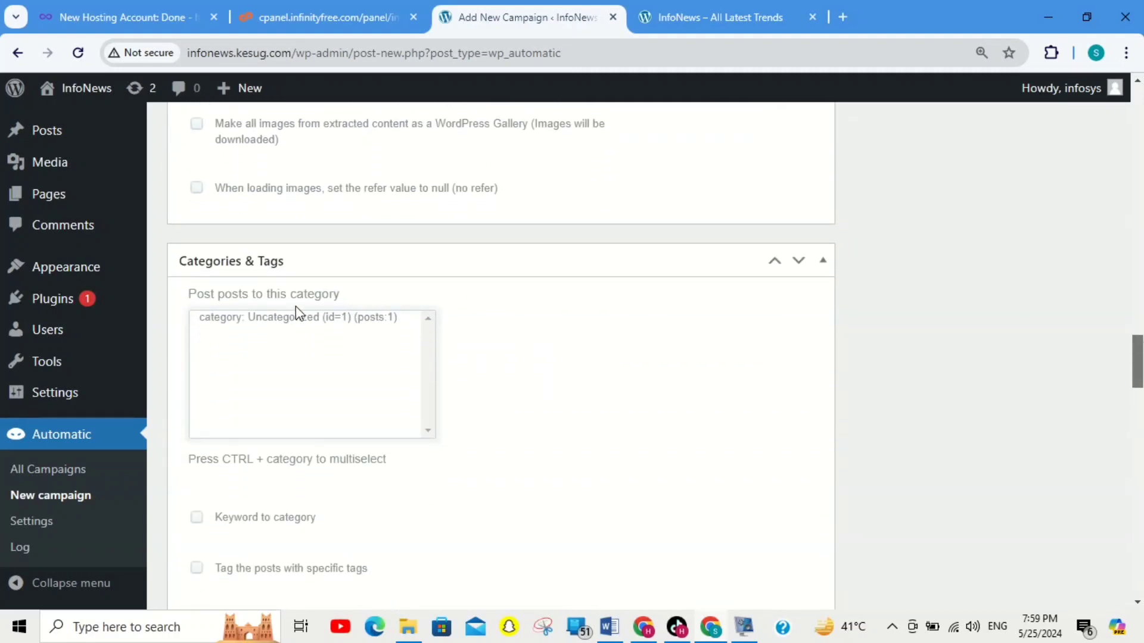
pyautogui.click(356, 320)
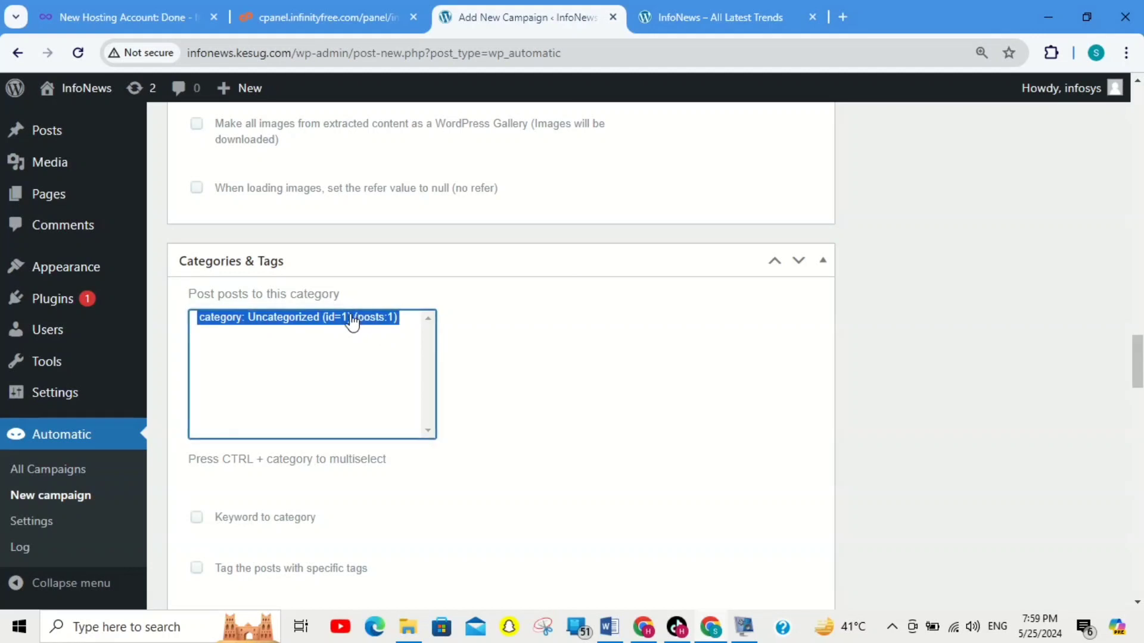
pyautogui.click(544, 292)
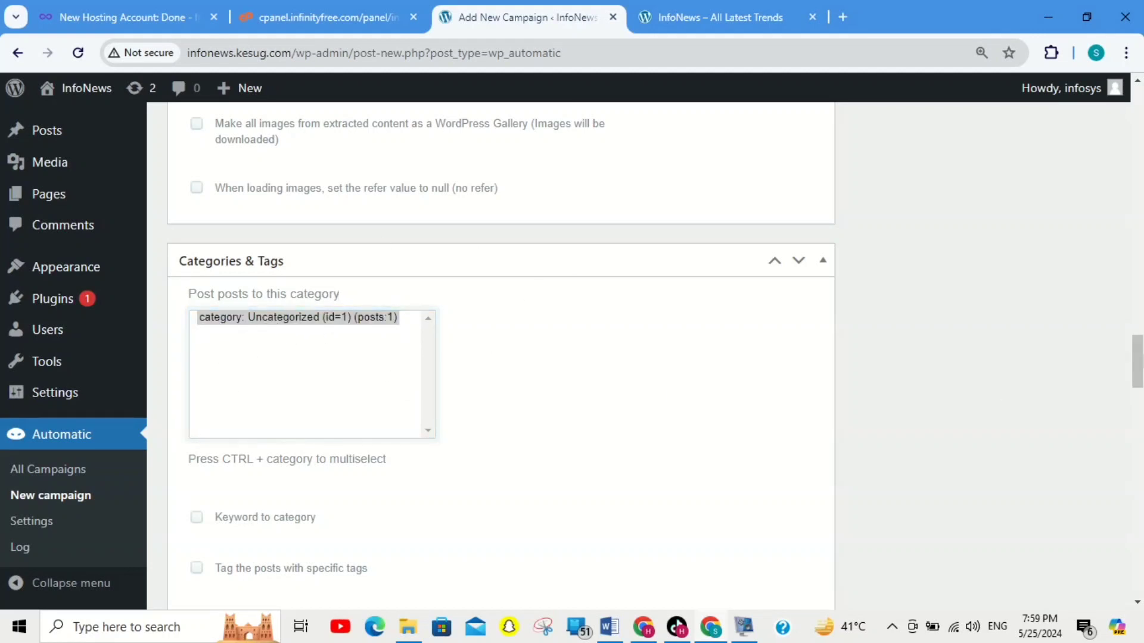
# Step: In the campaign's Links options, enable stripping original links from the post, with inline text links stripped as well
pyautogui.scroll(-4, 501, 358)
pyautogui.scroll(-4, 500, 357)
pyautogui.scroll(1, 500, 358)
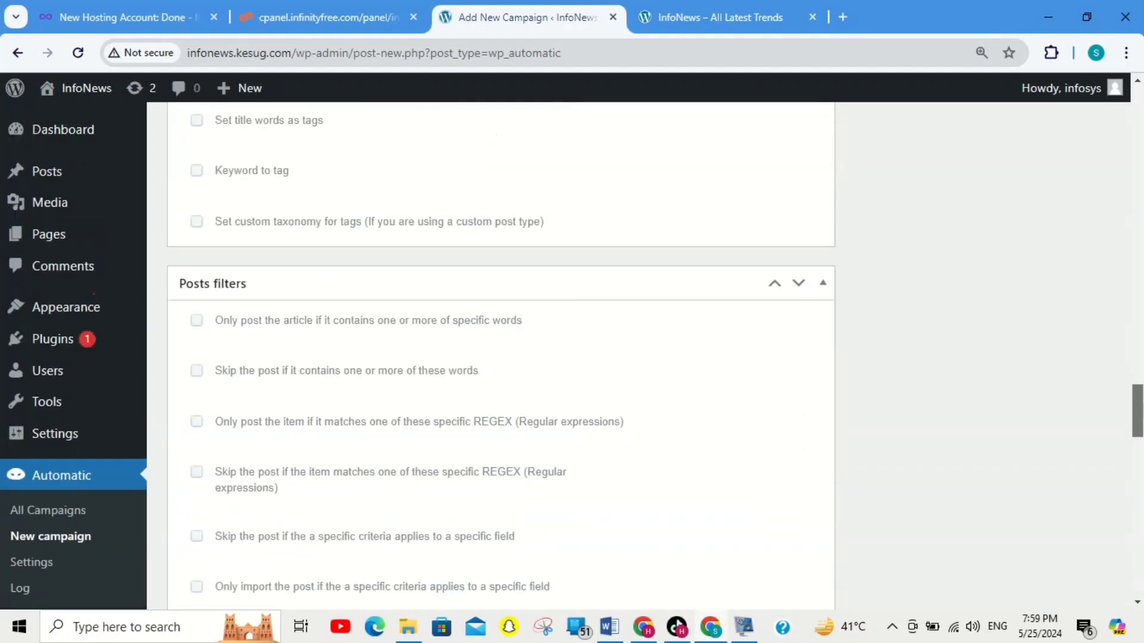
pyautogui.scroll(-2, 500, 358)
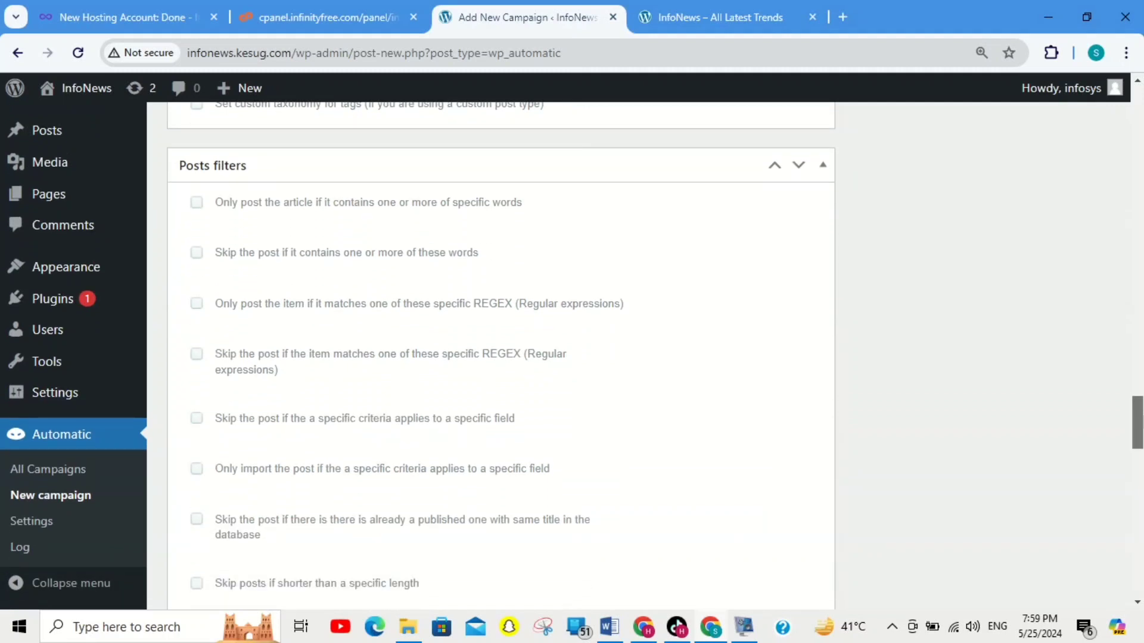
pyautogui.scroll(-2, 500, 358)
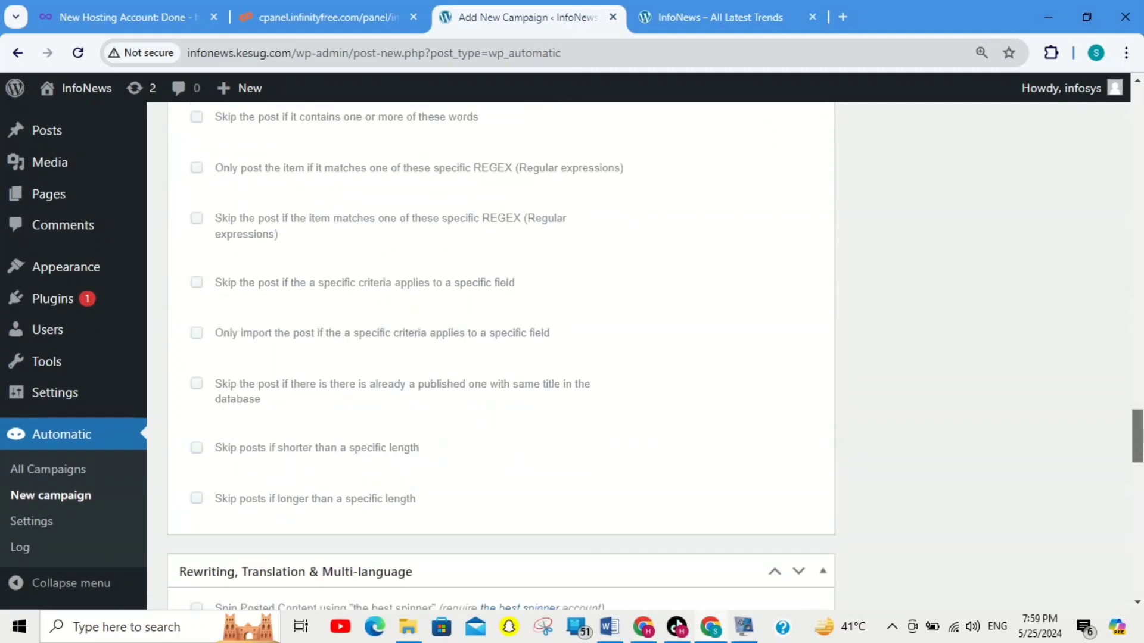
pyautogui.scroll(-1, 501, 357)
pyautogui.scroll(-6, 500, 357)
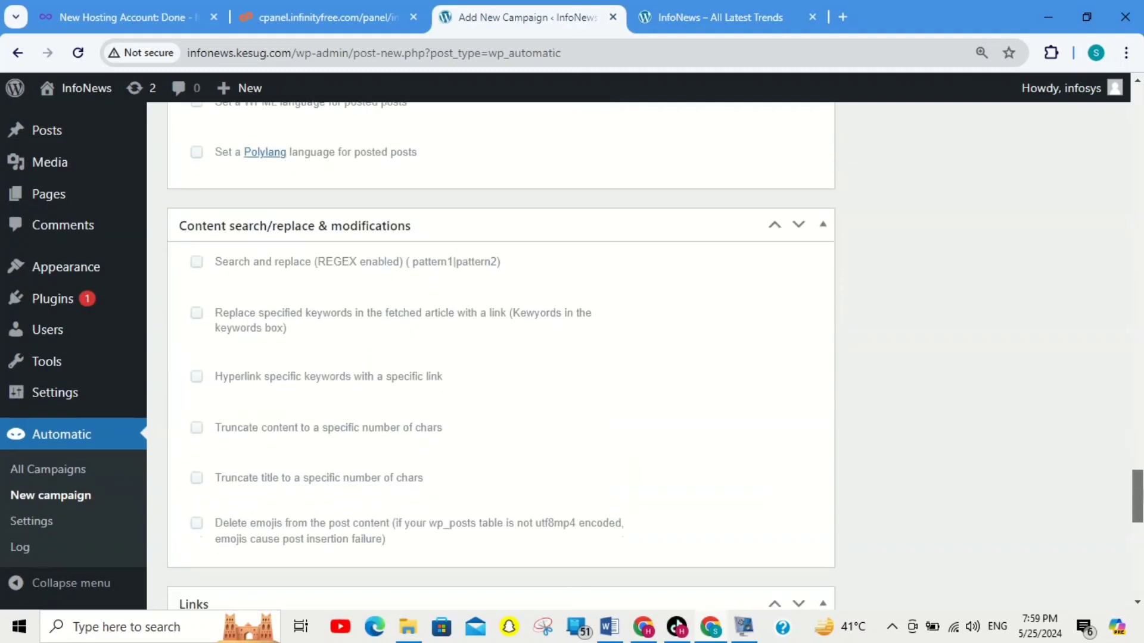
pyautogui.scroll(-7, 501, 358)
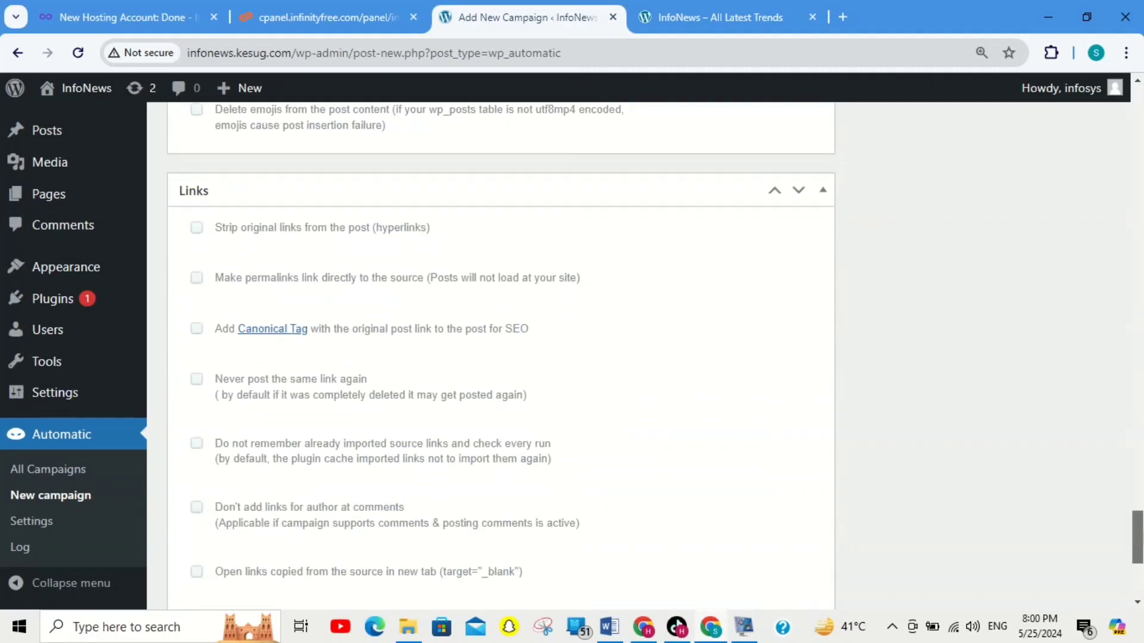
pyautogui.scroll(-1, 567, 347)
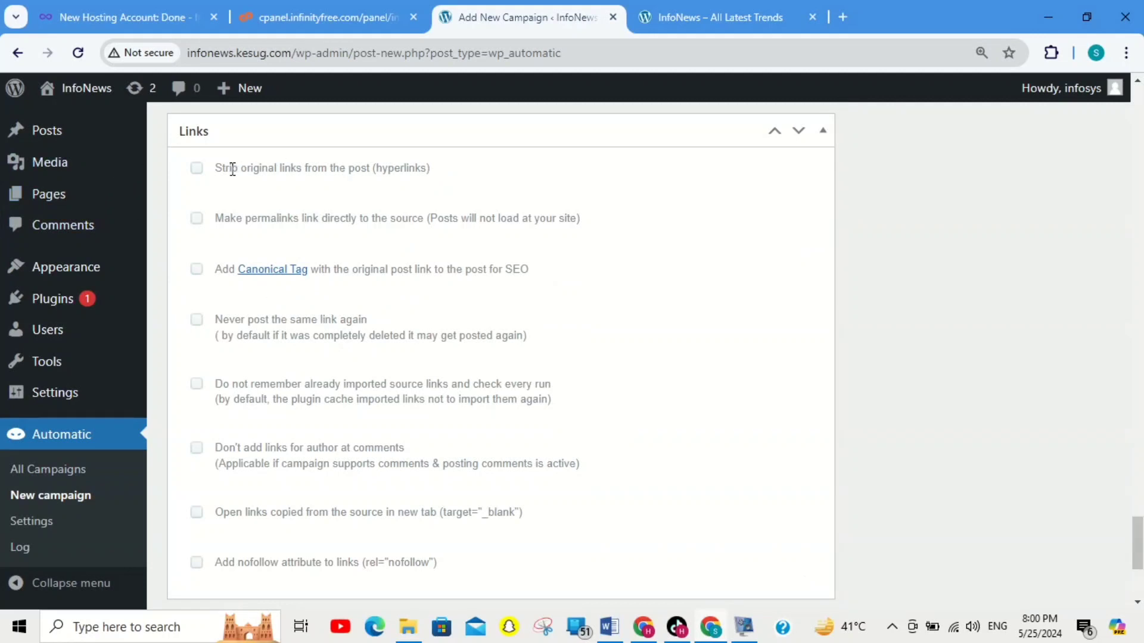
pyautogui.click(196, 172)
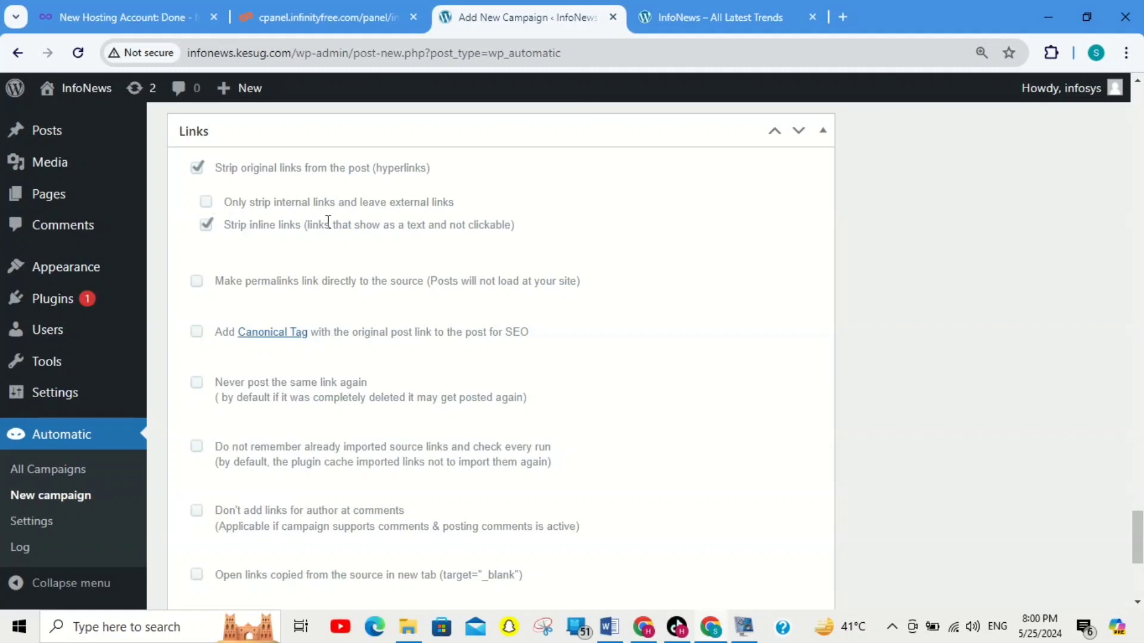
pyautogui.click(208, 216)
# Step: Enable the Links option that prevents adding links for the author at comments
pyautogui.moveTo(1139, 523); pyautogui.dragTo(1139, 533)
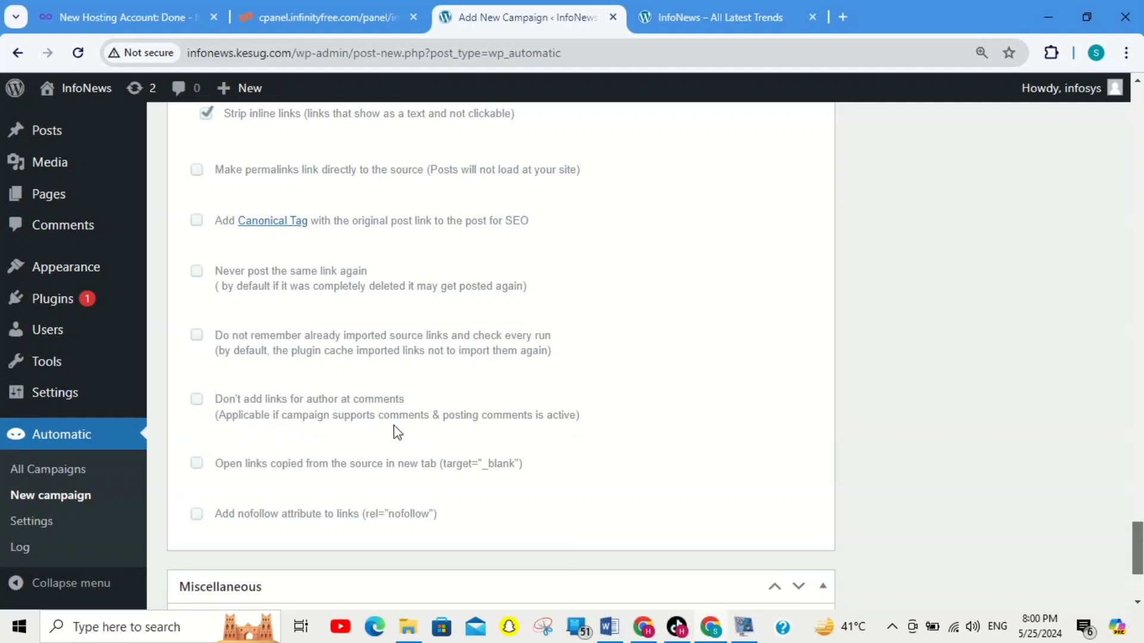
pyautogui.click(197, 399)
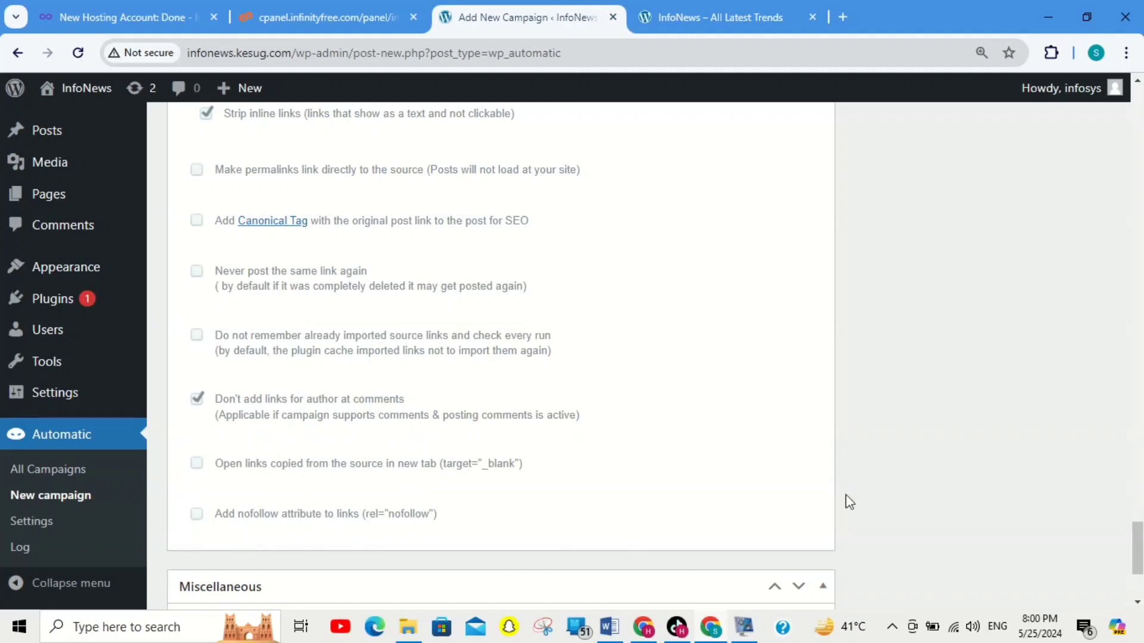
pyautogui.moveTo(1139, 536); pyautogui.dragTo(1142, 559)
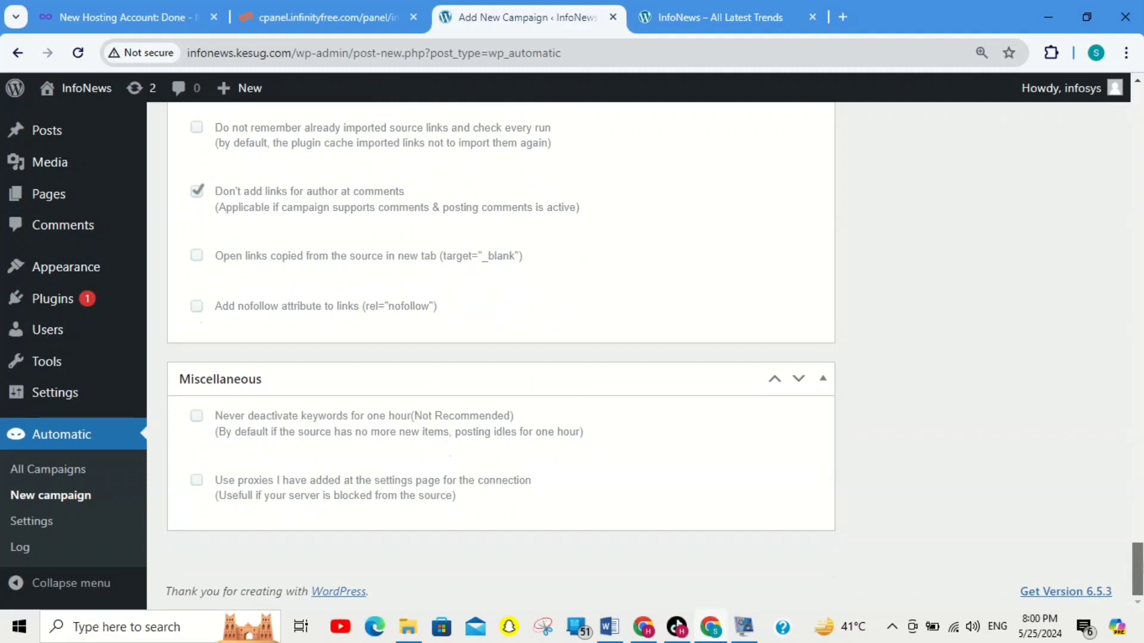
# Step: Set the campaign type to Feeds
pyautogui.moveTo(1142, 560); pyautogui.dragTo(1142, 144)
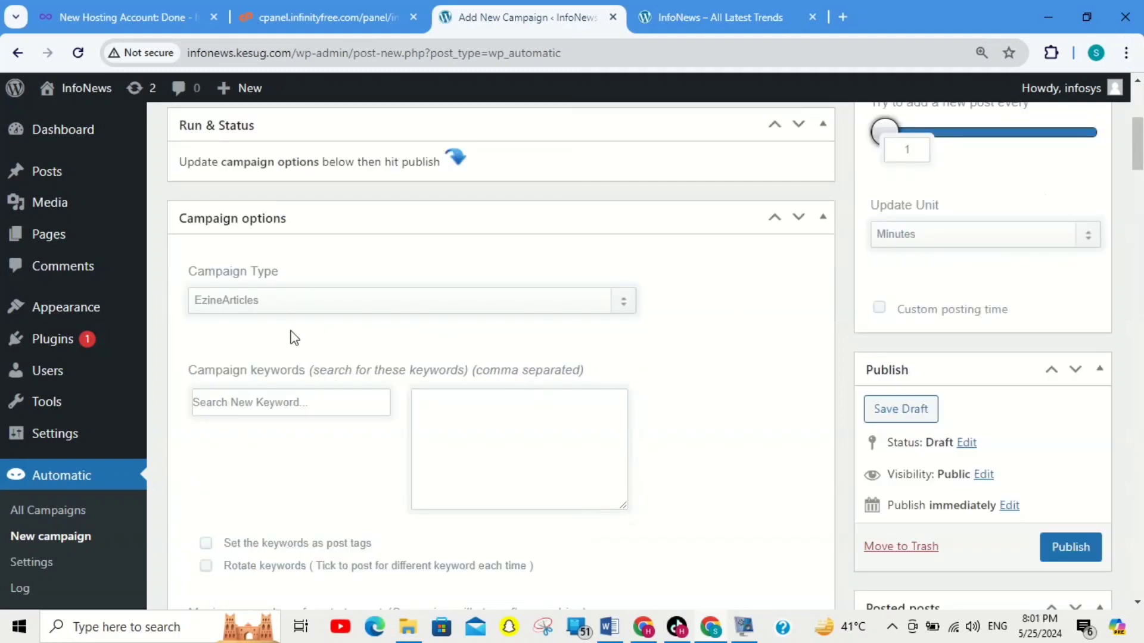
pyautogui.click(377, 306)
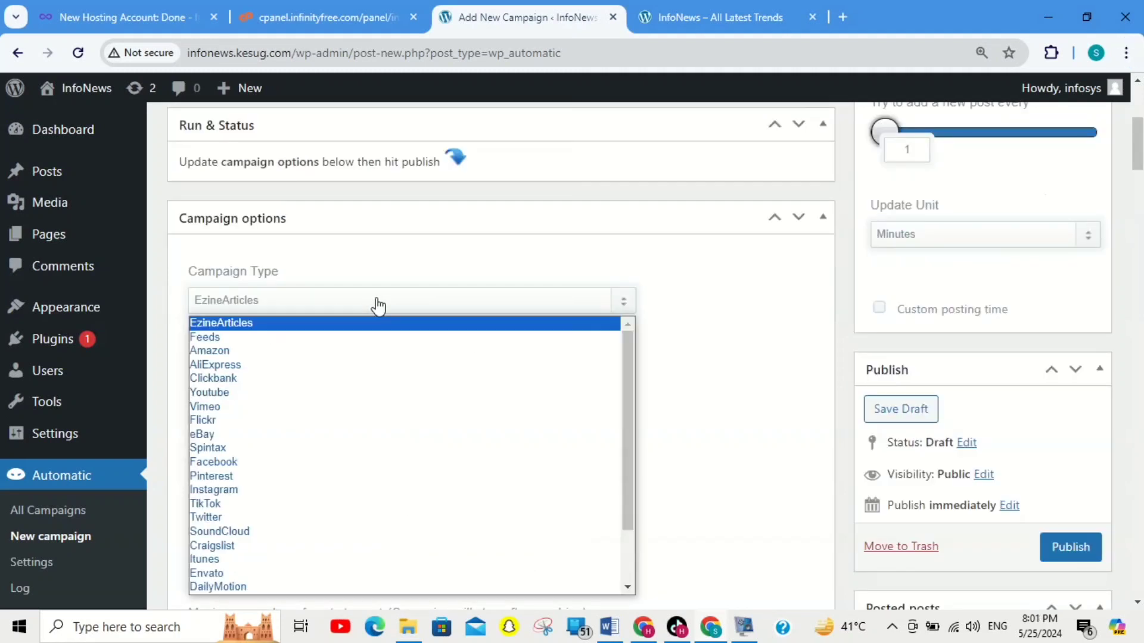
pyautogui.click(320, 338)
pyautogui.scroll(-4, 986, 169)
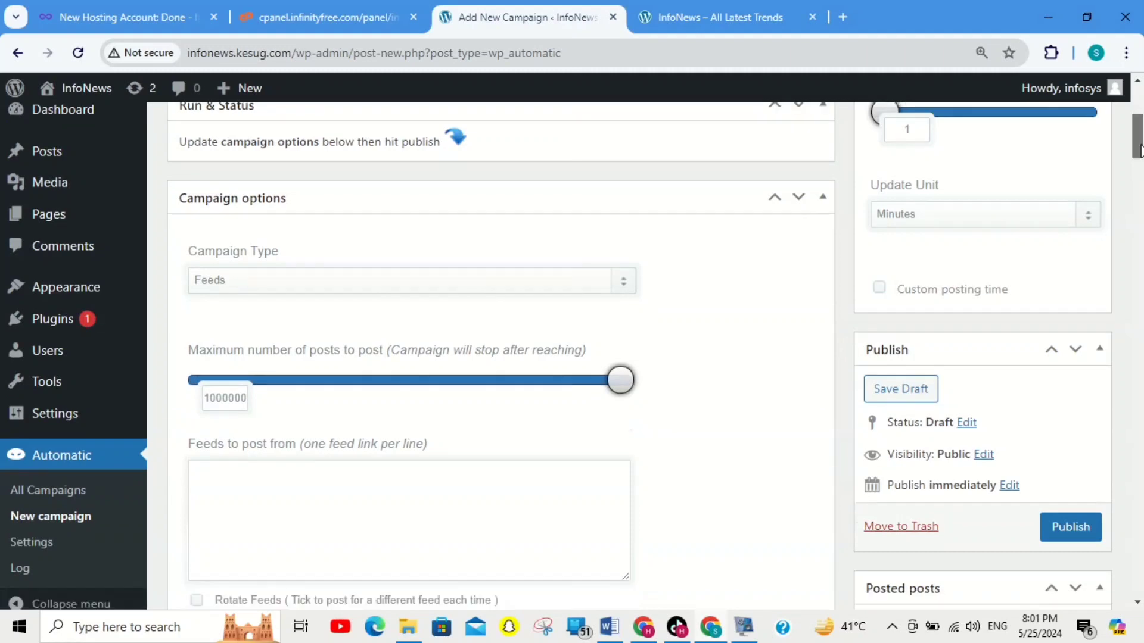
pyautogui.click(558, 275)
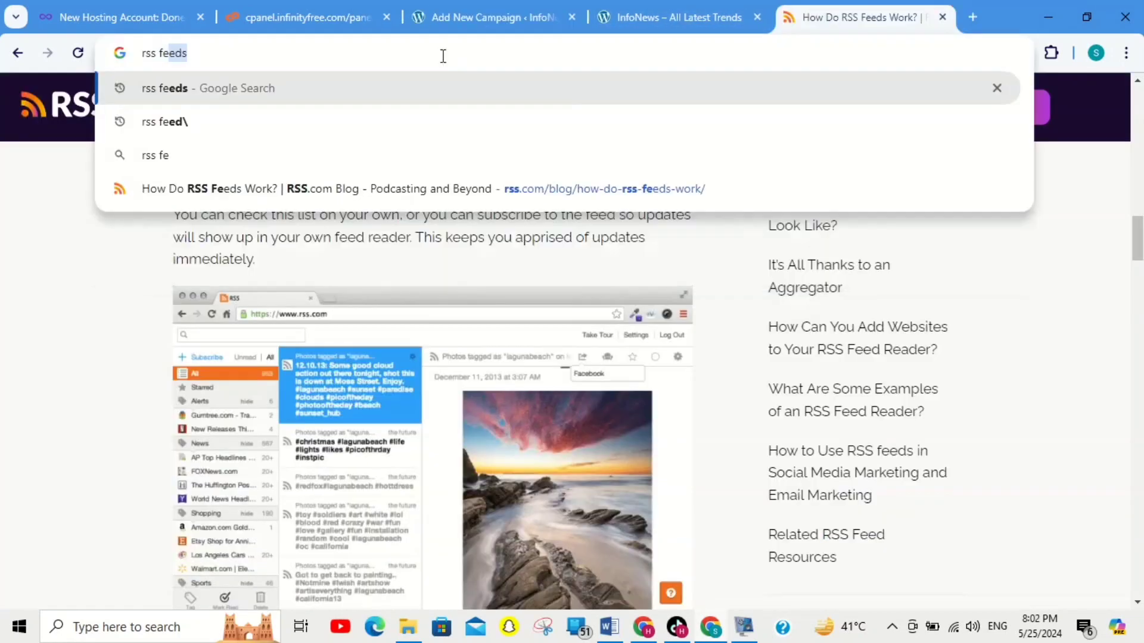
# Step: Search Google for "rss feedspot" in a separate browser tab
pyautogui.write('eds')
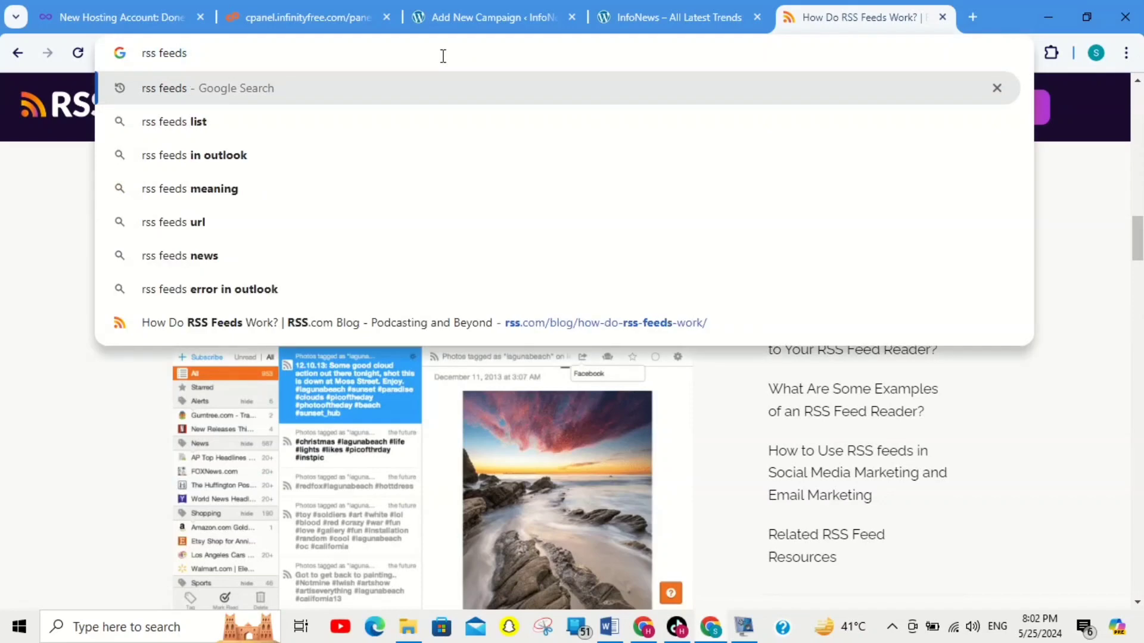
pyautogui.write('pot')
pyautogui.press('Return')
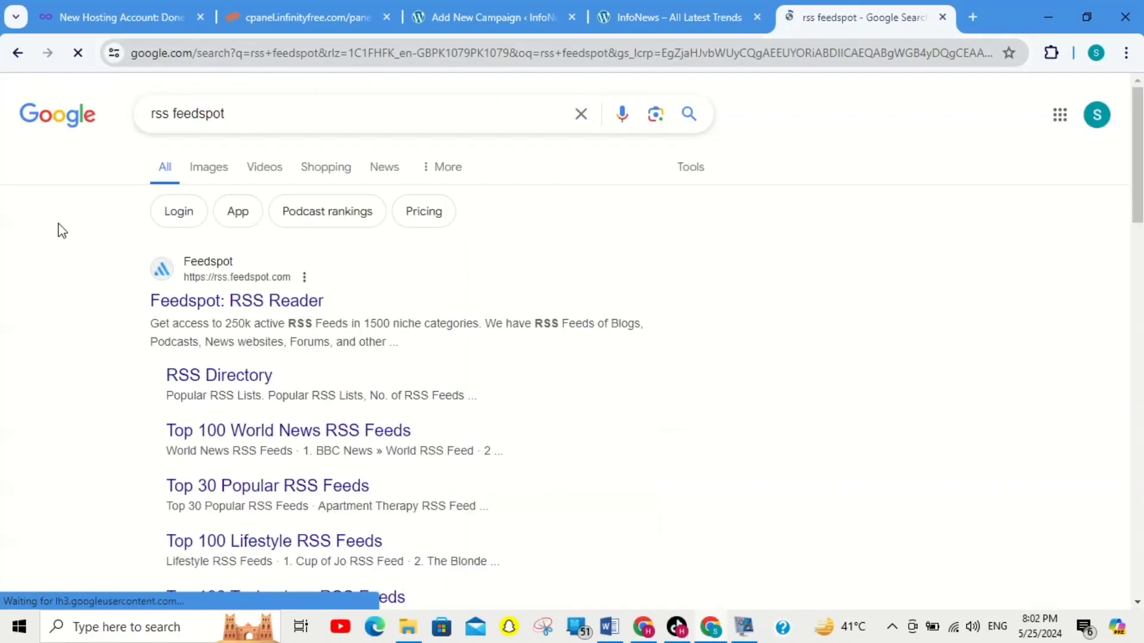
# Step: Look through the recent and popular RSS lists on the Feedspot RSS Reader site and return to the search results
pyautogui.click(248, 301)
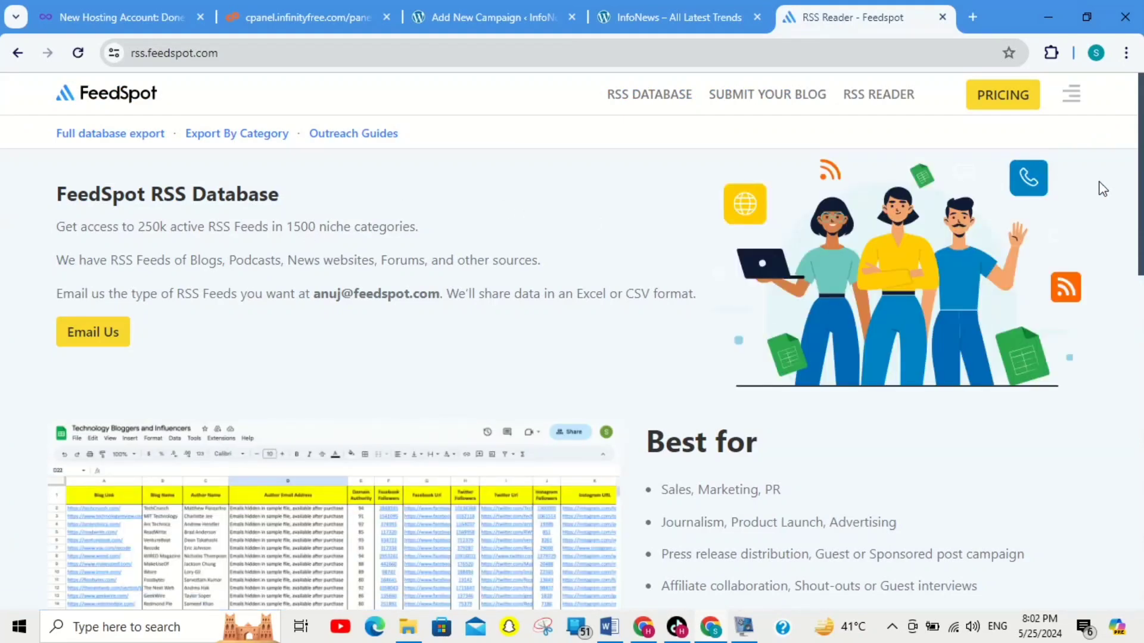
pyautogui.scroll(-10, 1020, 206)
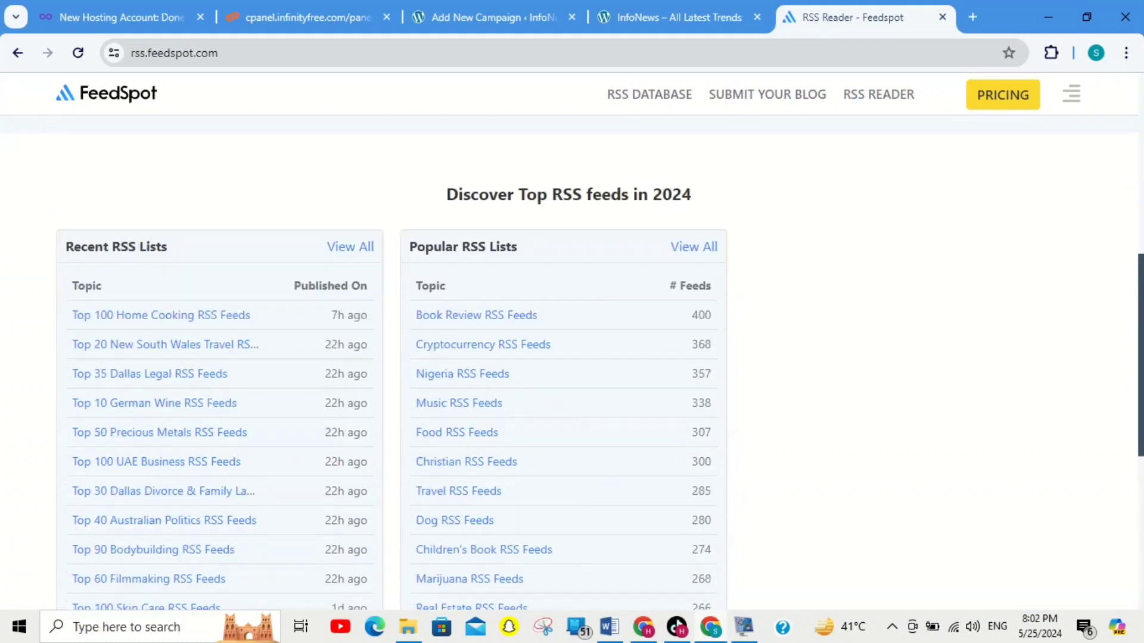
pyautogui.scroll(-1, 571, 362)
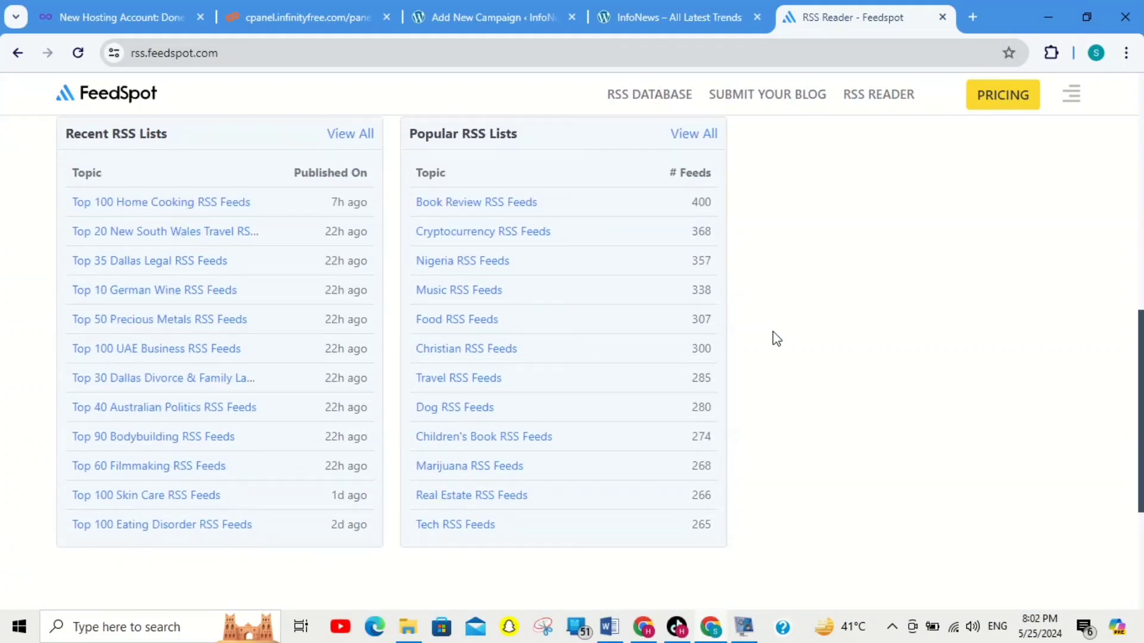
pyautogui.hotkey('alt', 'Left')
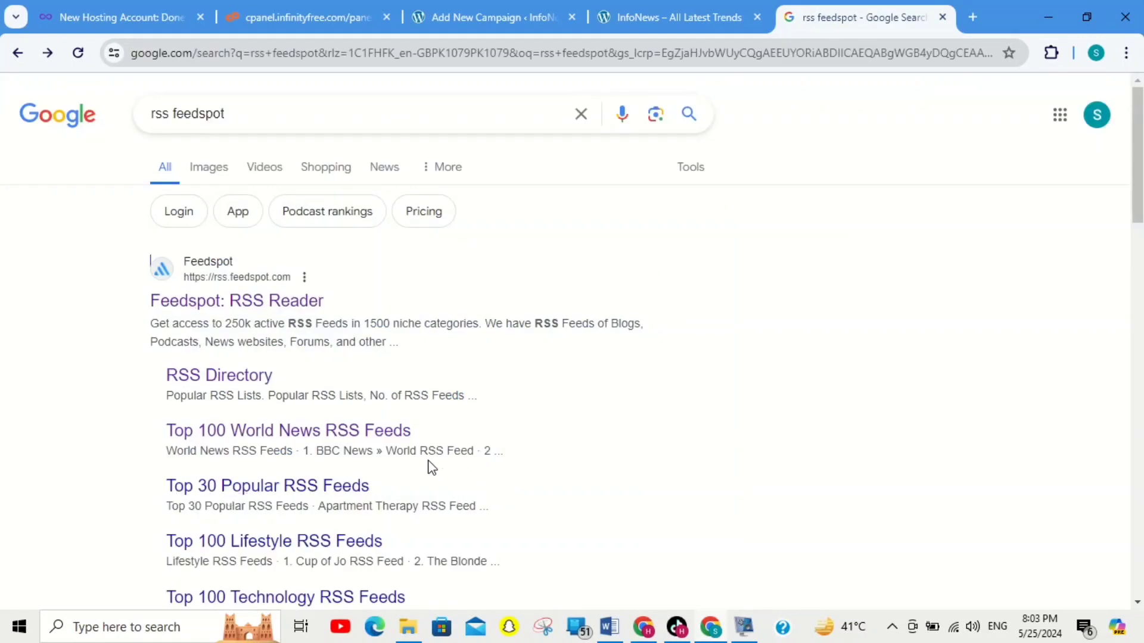
# Step: Open Feedspot's Top 100 World News RSS Feeds list and the feed link of BBC News » World
pyautogui.click(314, 438)
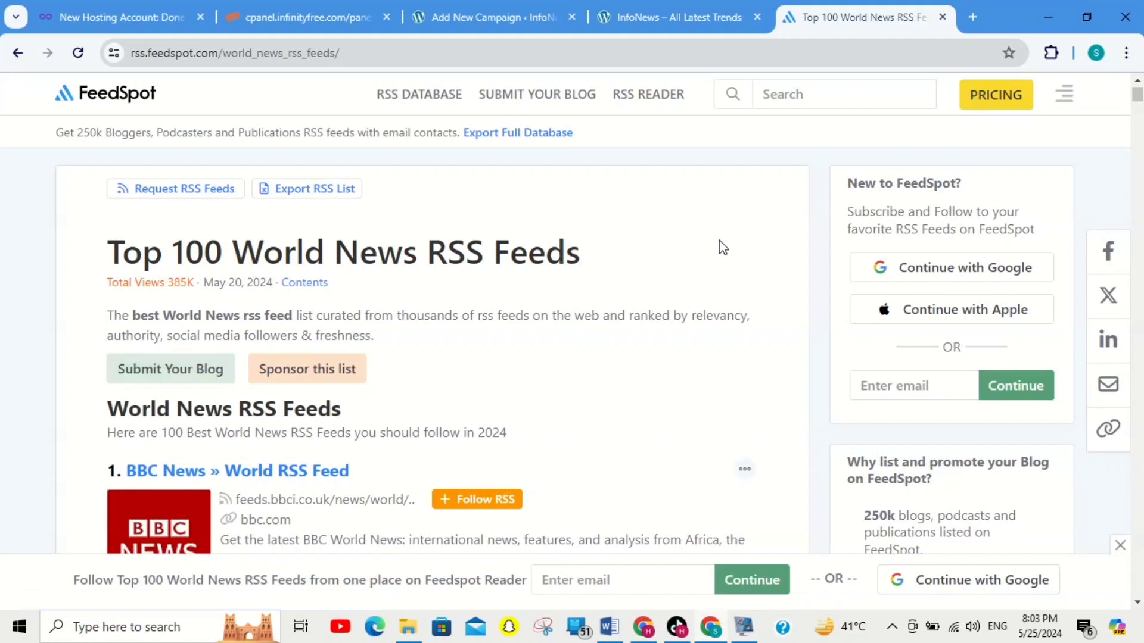
pyautogui.press('Tab')
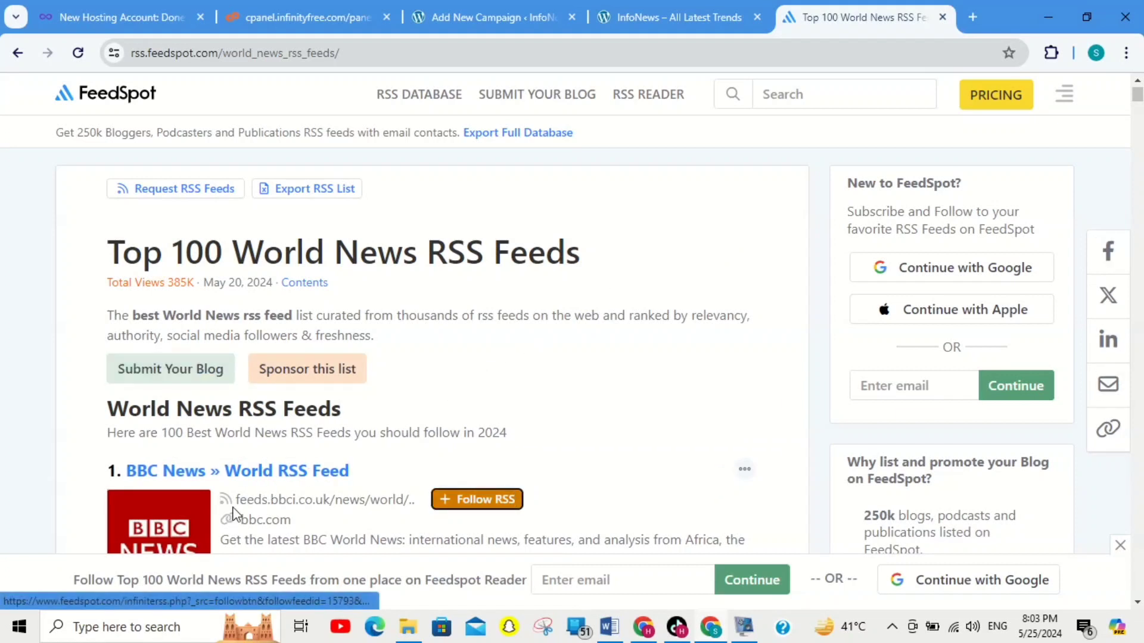
pyautogui.click(293, 503)
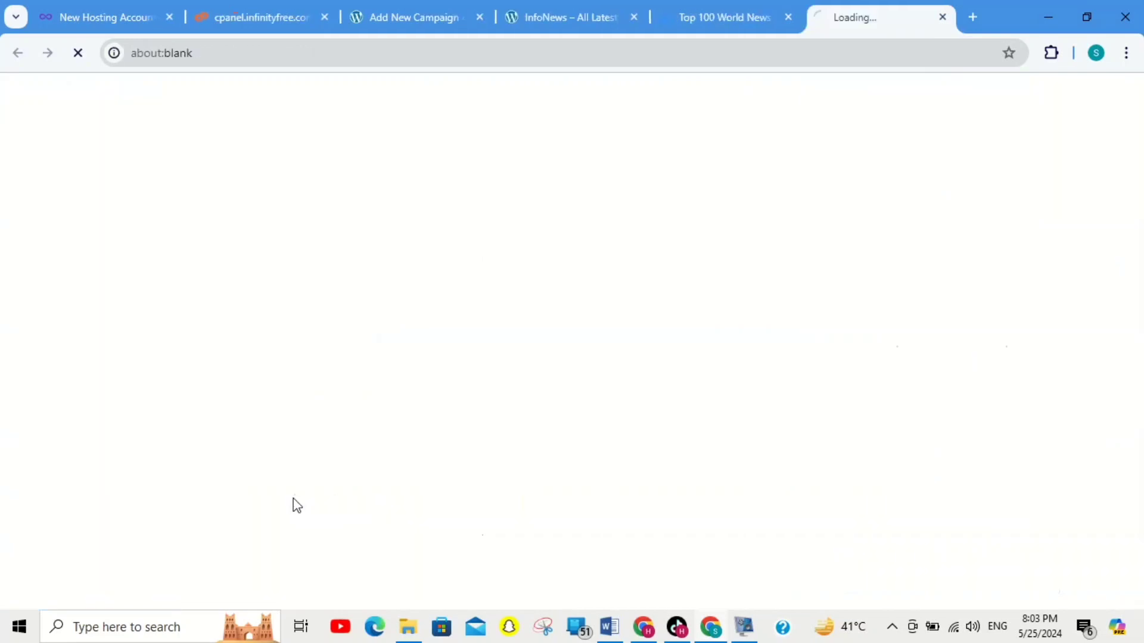
# Step: Return to the Top 100 World News list and open the New York Times World News RSS feed link
pyautogui.click(787, 10)
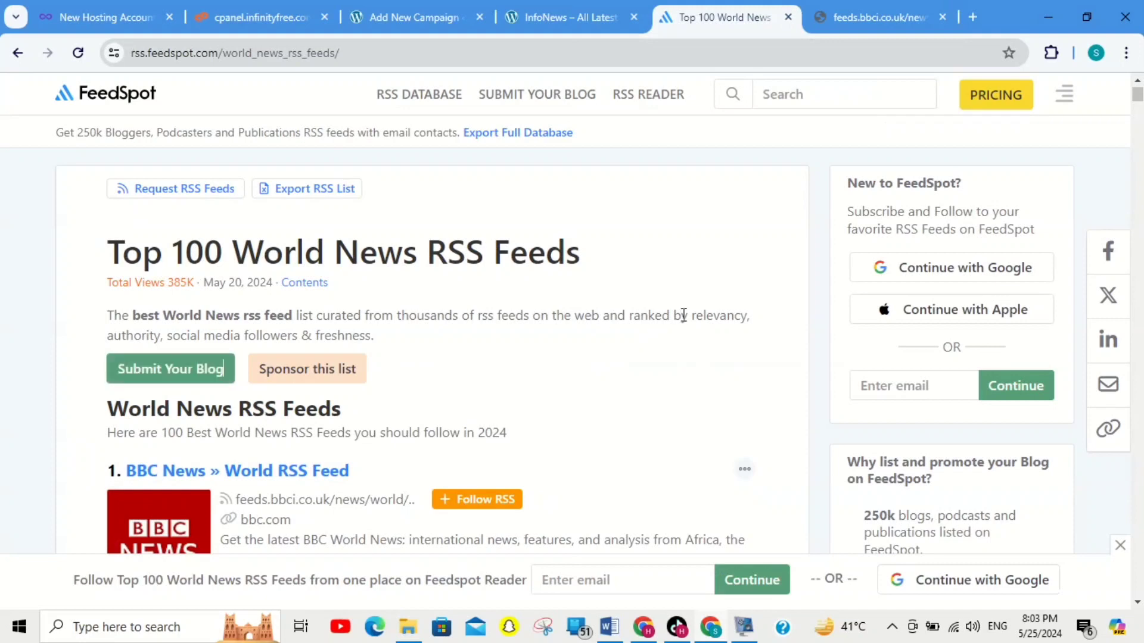
pyautogui.scroll(-7, 365, 359)
pyautogui.click(364, 359)
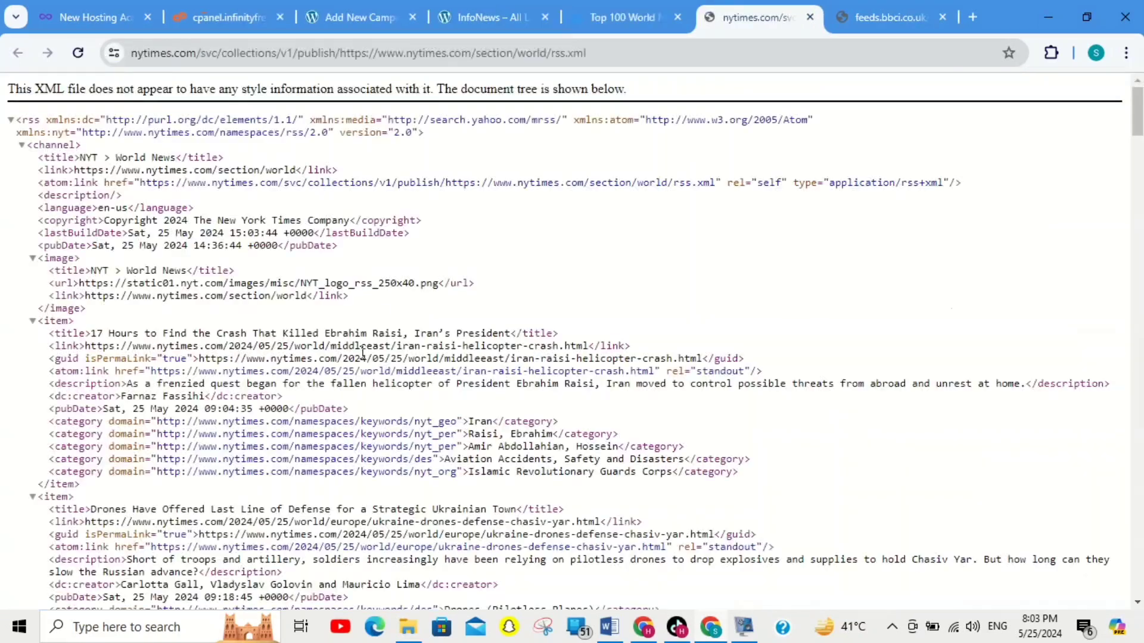
# Step: Return to Feedspot's Top 100 World News list and open the Al Jazeera RSS feed link
pyautogui.click(577, 9)
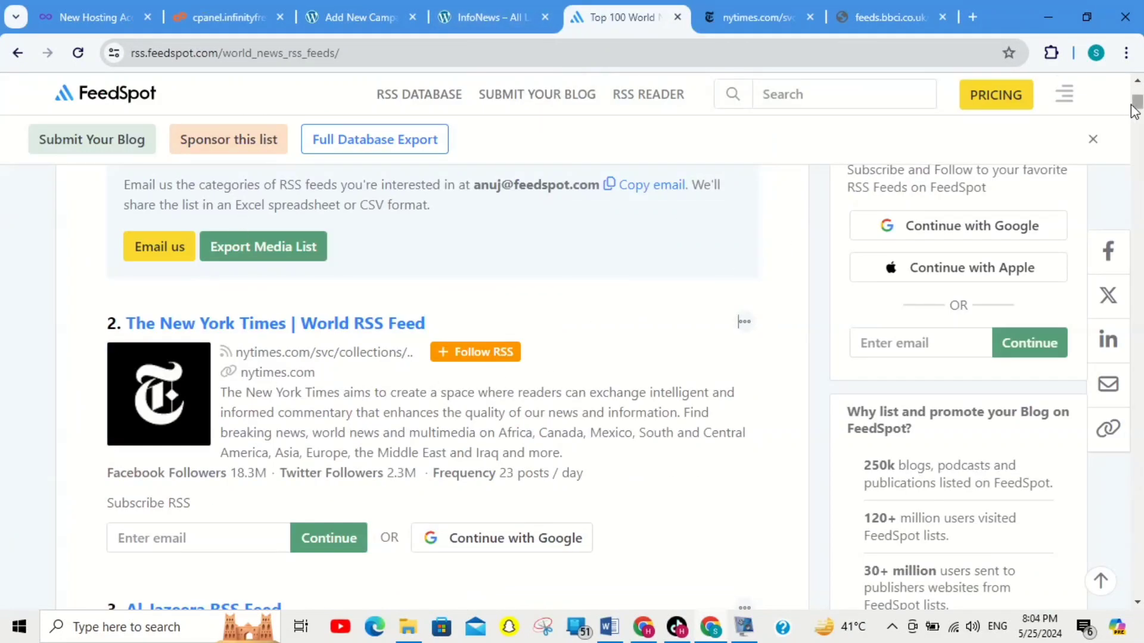
pyautogui.moveTo(1137, 103); pyautogui.dragTo(1136, 107)
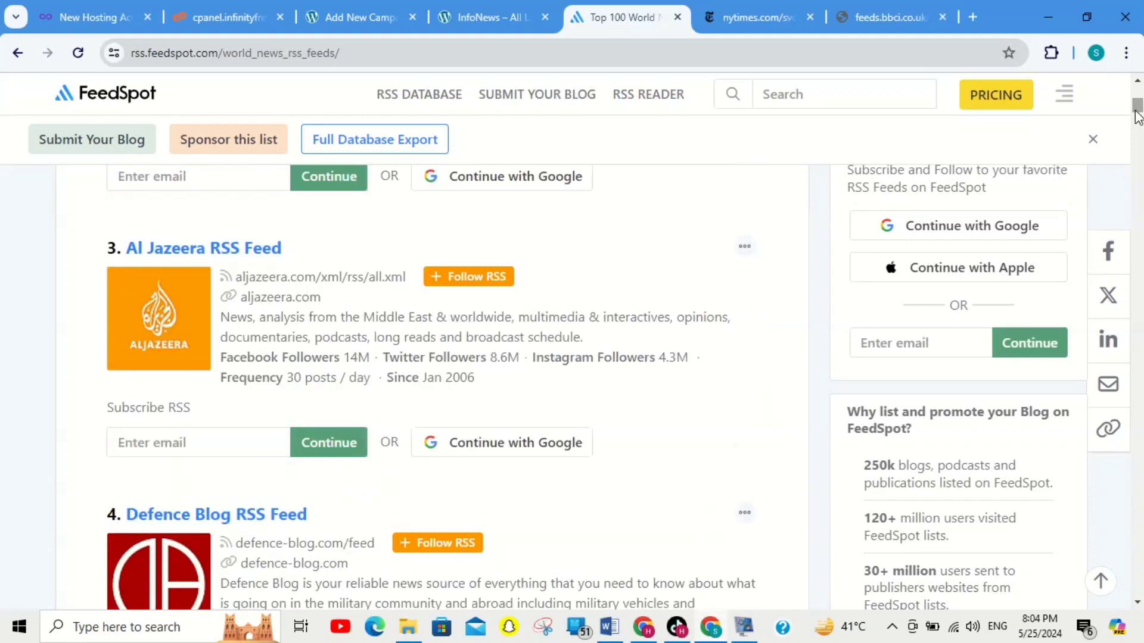
pyautogui.click(307, 279)
pyautogui.click(894, 17)
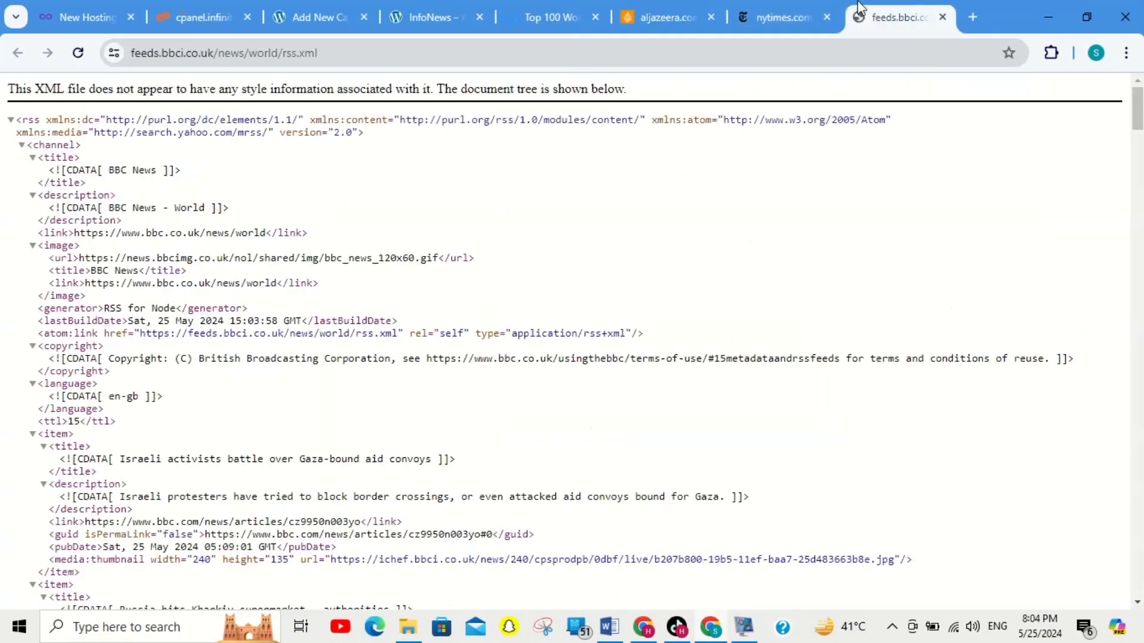
pyautogui.click(727, 50)
pyautogui.hotkey('ctrl', 'c')
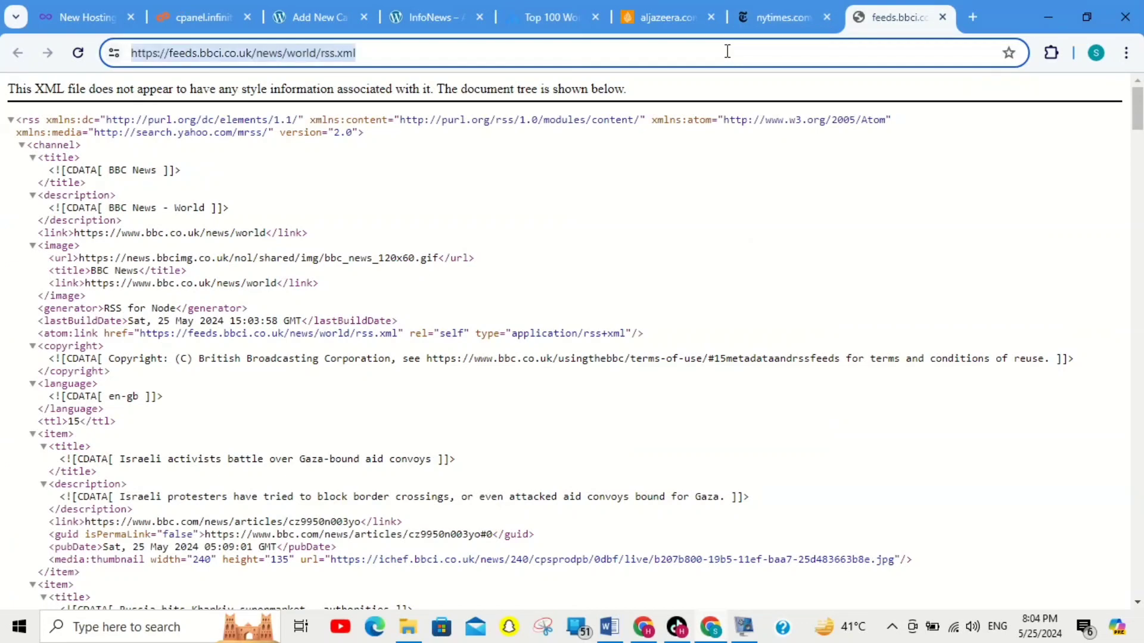
pyautogui.click(441, 8)
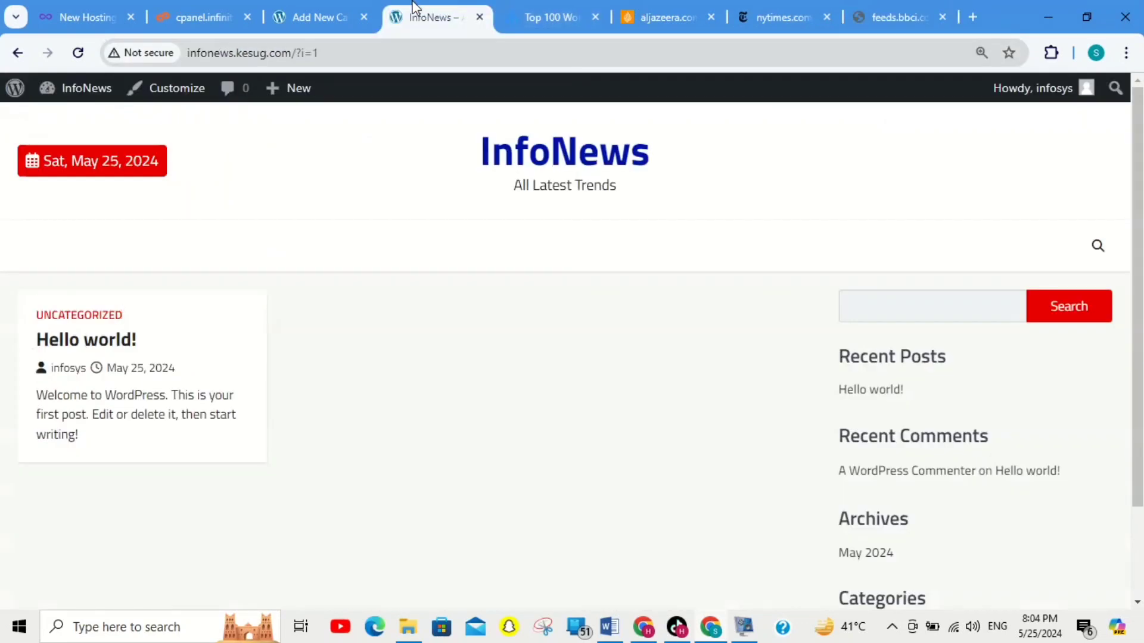
pyautogui.click(348, 15)
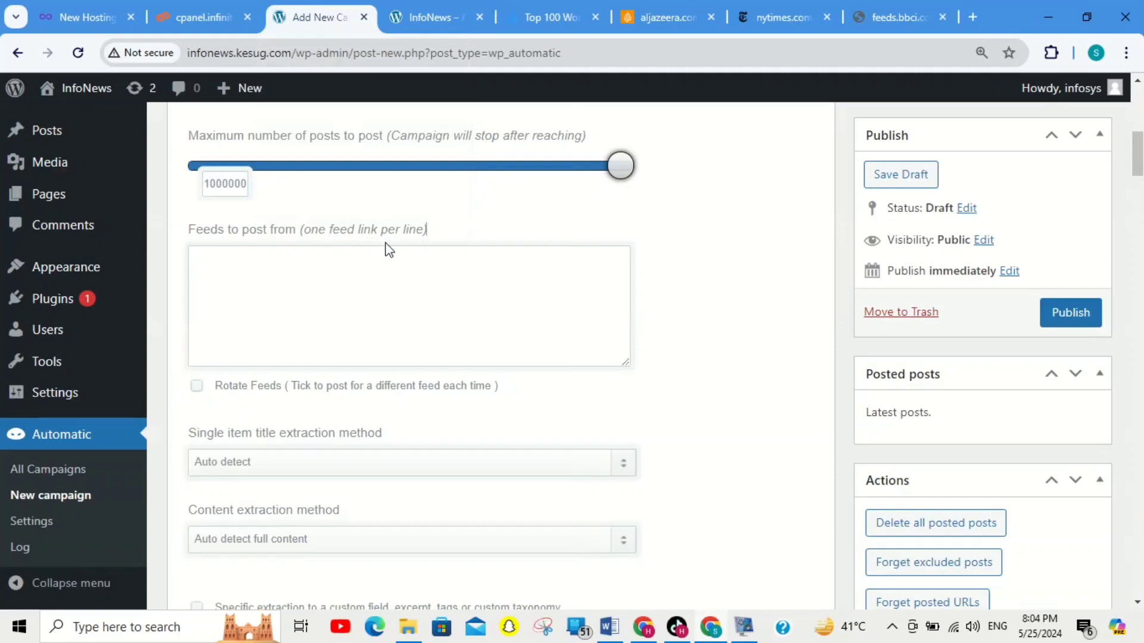
pyautogui.hotkey('ctrl', 'v')
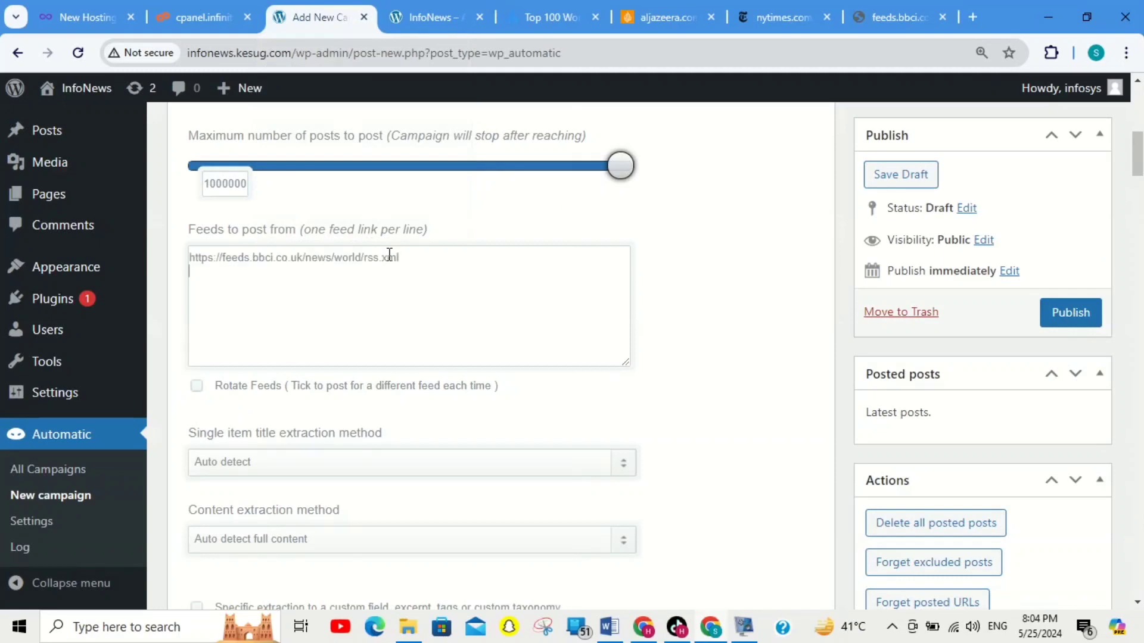
# Step: Copy the New York Times World News feed URL and add it on a new line in the campaign's feeds to post from
pyautogui.click(780, 16)
pyautogui.click(613, 54)
pyautogui.hotkey('ctrl', 'c')
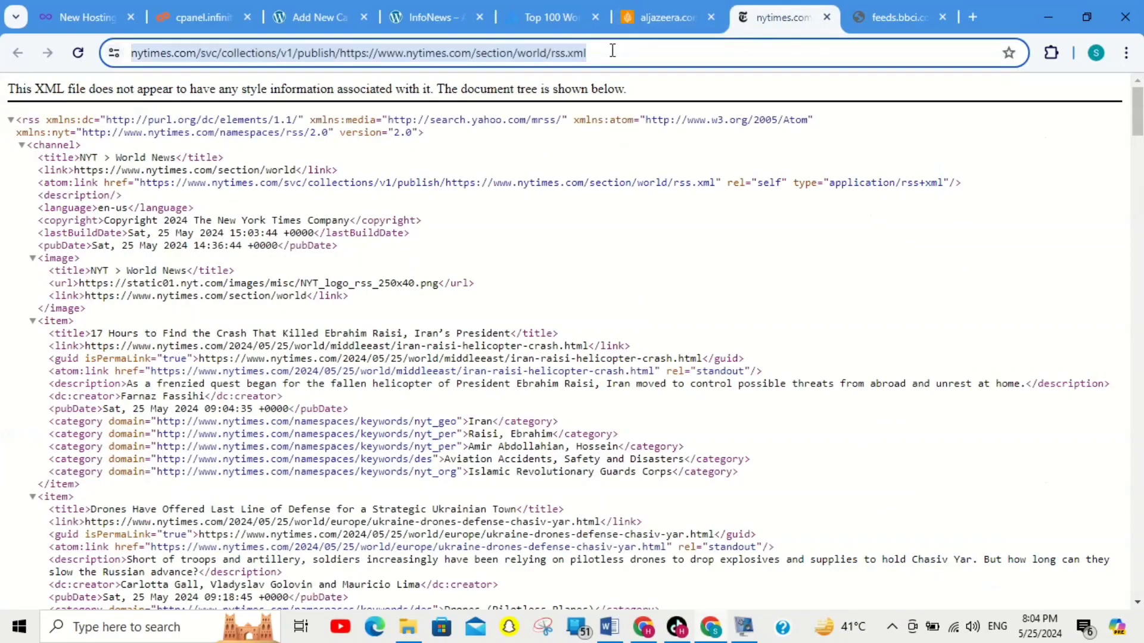
pyautogui.click(432, 16)
pyautogui.click(292, 9)
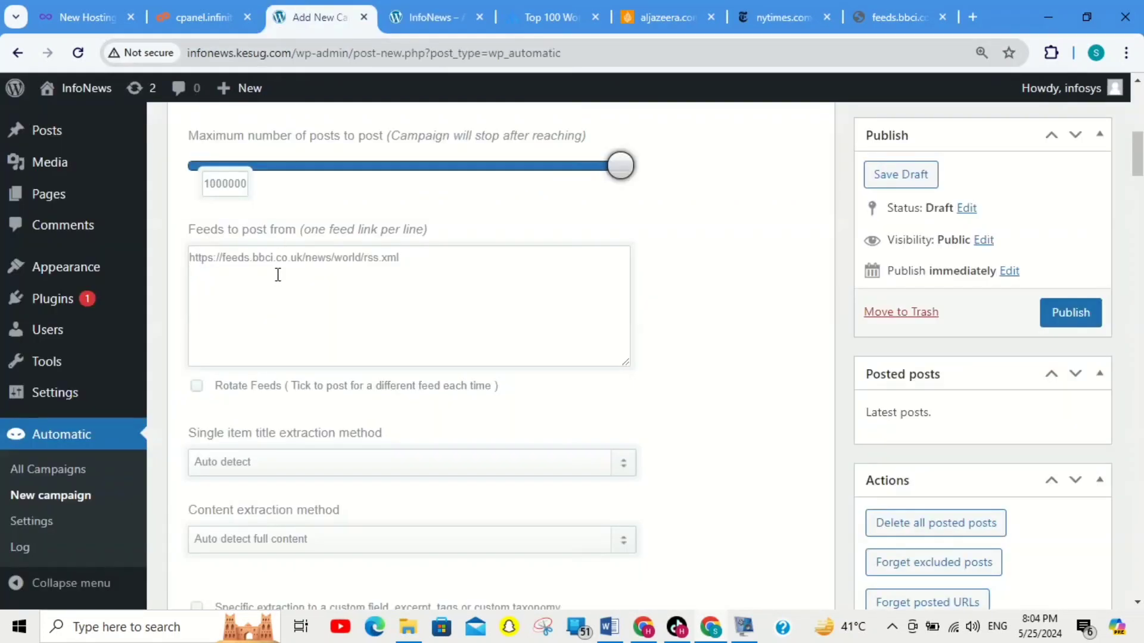
pyautogui.click(278, 275)
pyautogui.press('Return')
pyautogui.hotkey('ctrl', 'v')
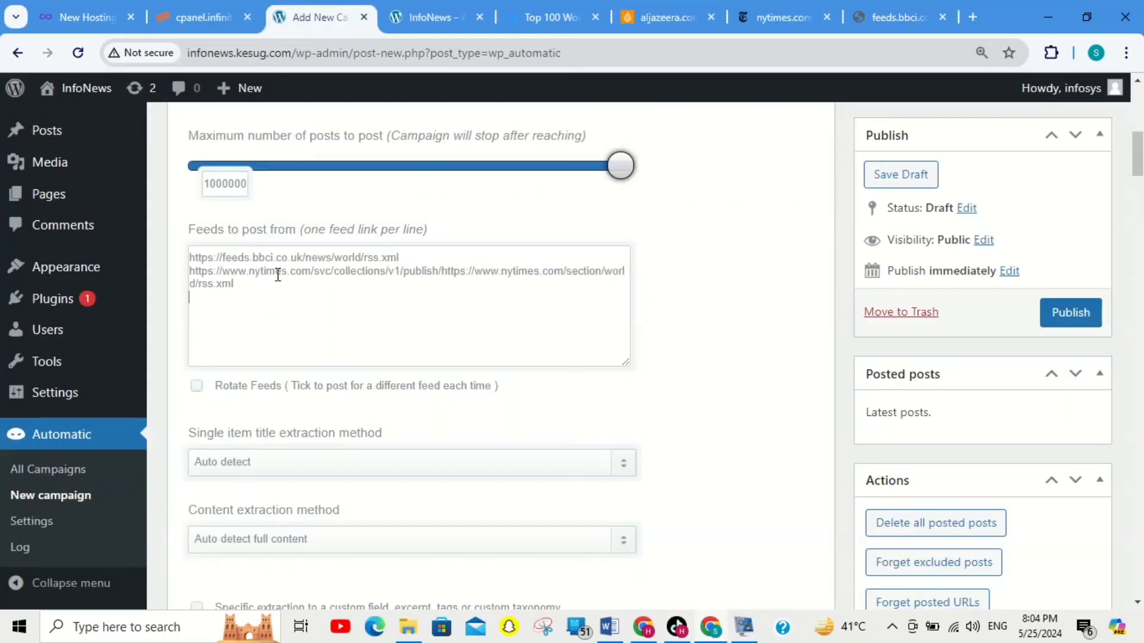
pyautogui.click(691, 9)
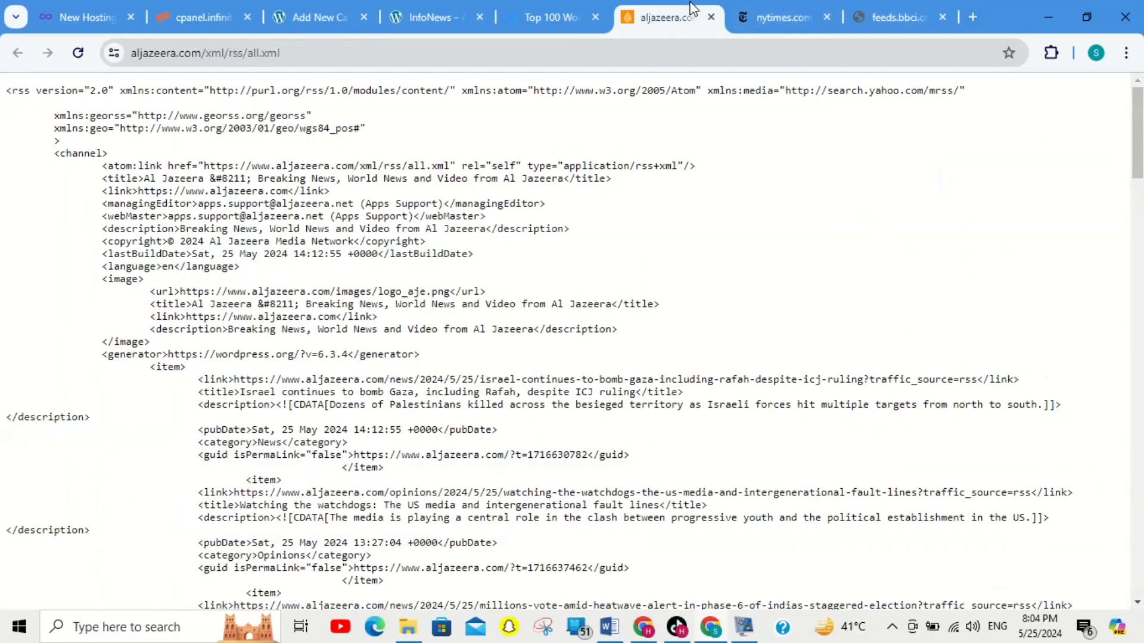
pyautogui.click(499, 55)
pyautogui.hotkey('ctrl', 'c')
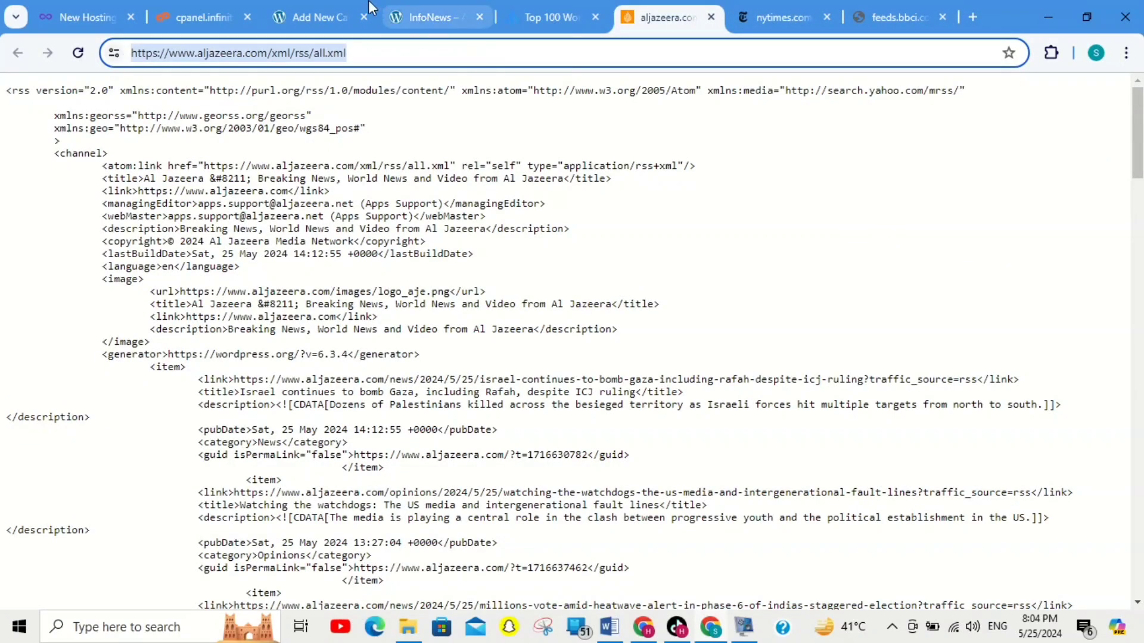
pyautogui.click(316, 17)
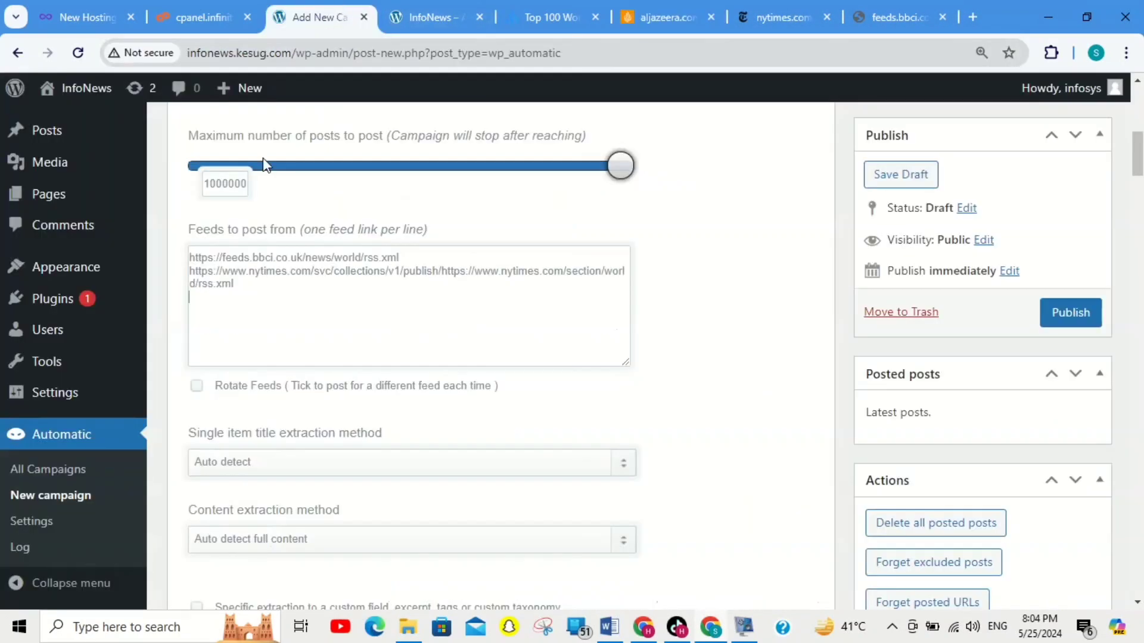
pyautogui.click(261, 316)
pyautogui.hotkey('ctrl', 'v')
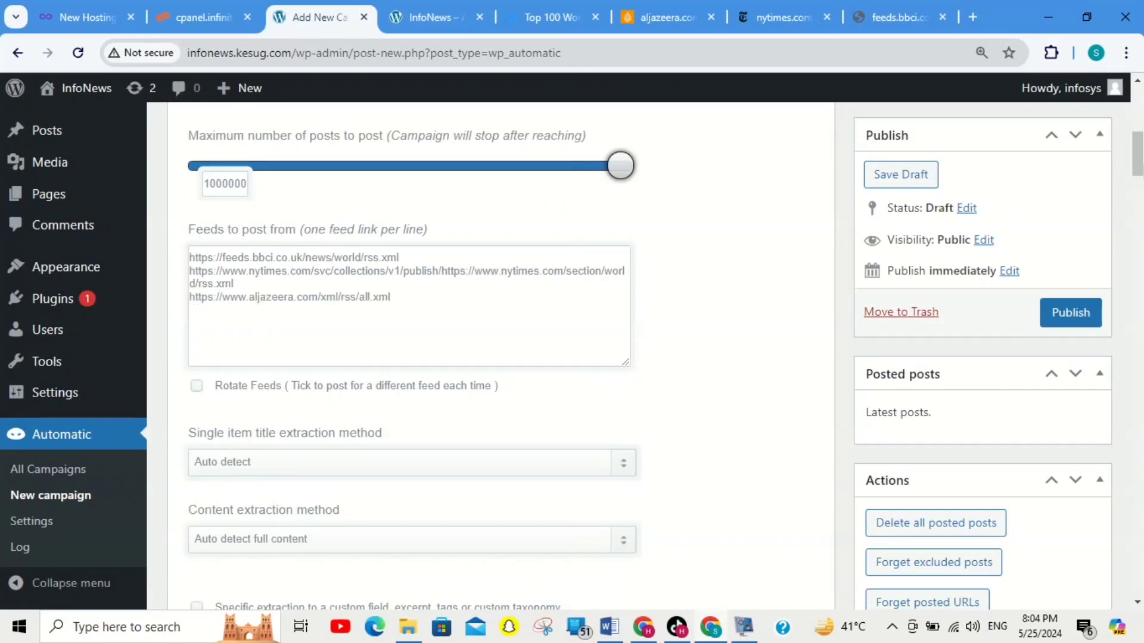
# Step: Review the Posting campaign's options, publish the campaign and reload the InfoNews home page to check for posts
pyautogui.scroll(8, 500, 358)
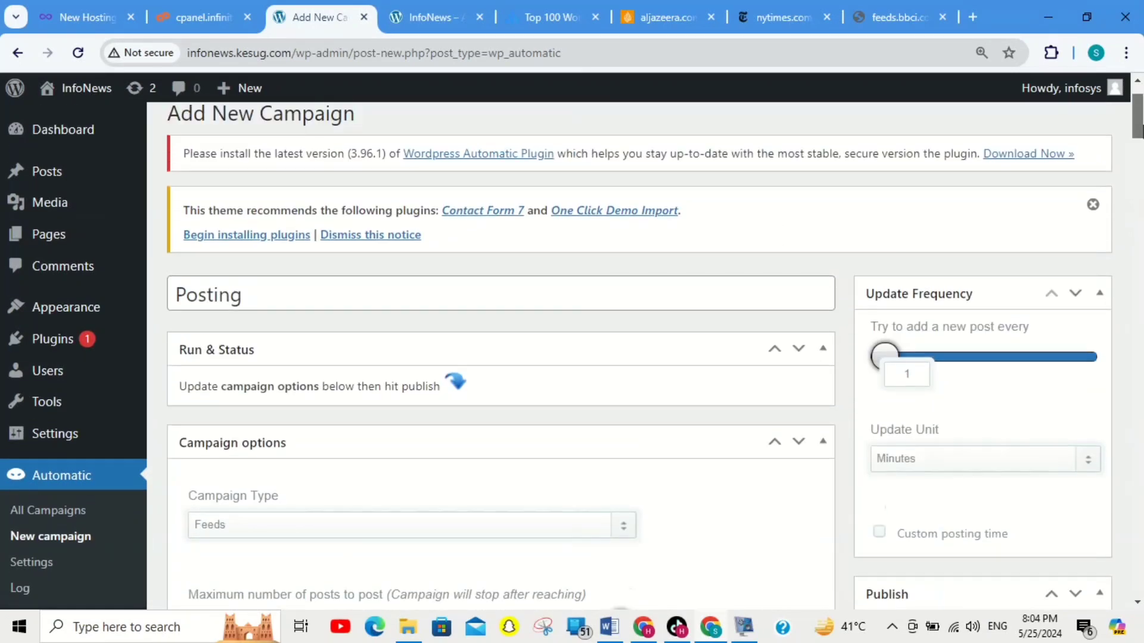
pyautogui.scroll(-16, 500, 358)
pyautogui.scroll(-20, 501, 358)
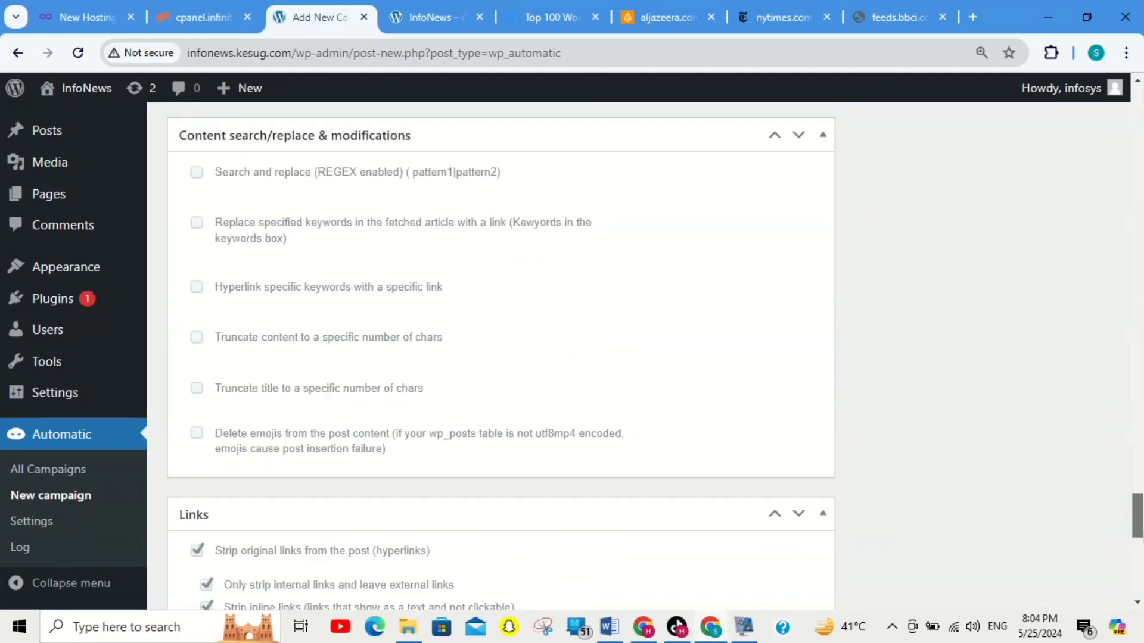
pyautogui.scroll(19, 501, 358)
pyautogui.scroll(10, 500, 358)
pyautogui.scroll(-8, 500, 357)
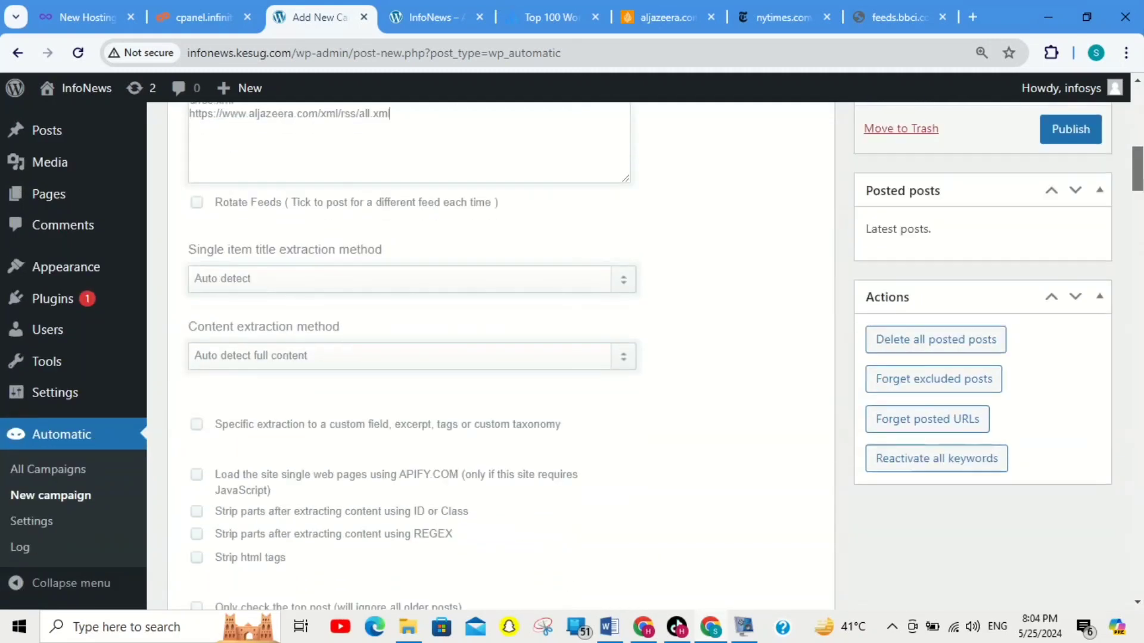
pyautogui.click(1071, 128)
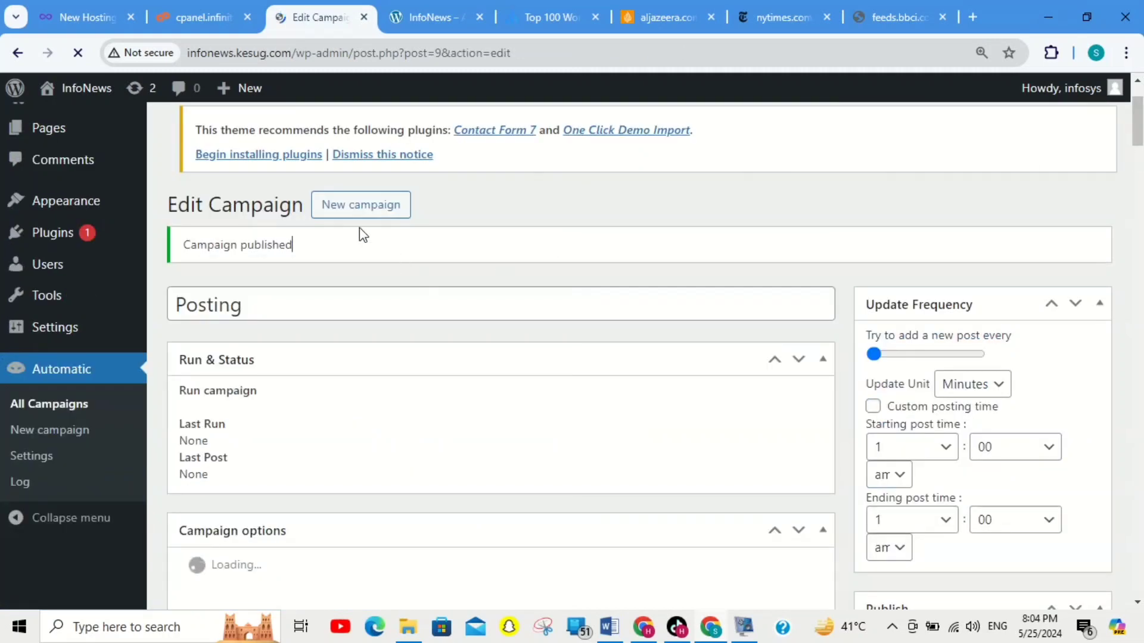
pyautogui.moveTo(292, 245); pyautogui.dragTo(176, 248)
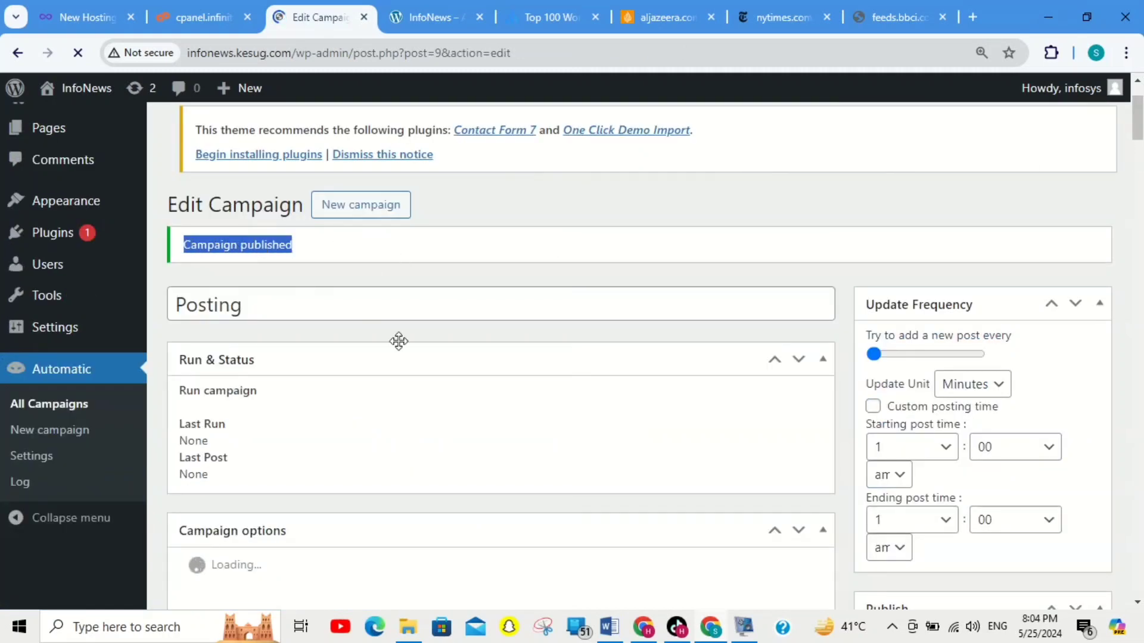
pyautogui.click(411, 8)
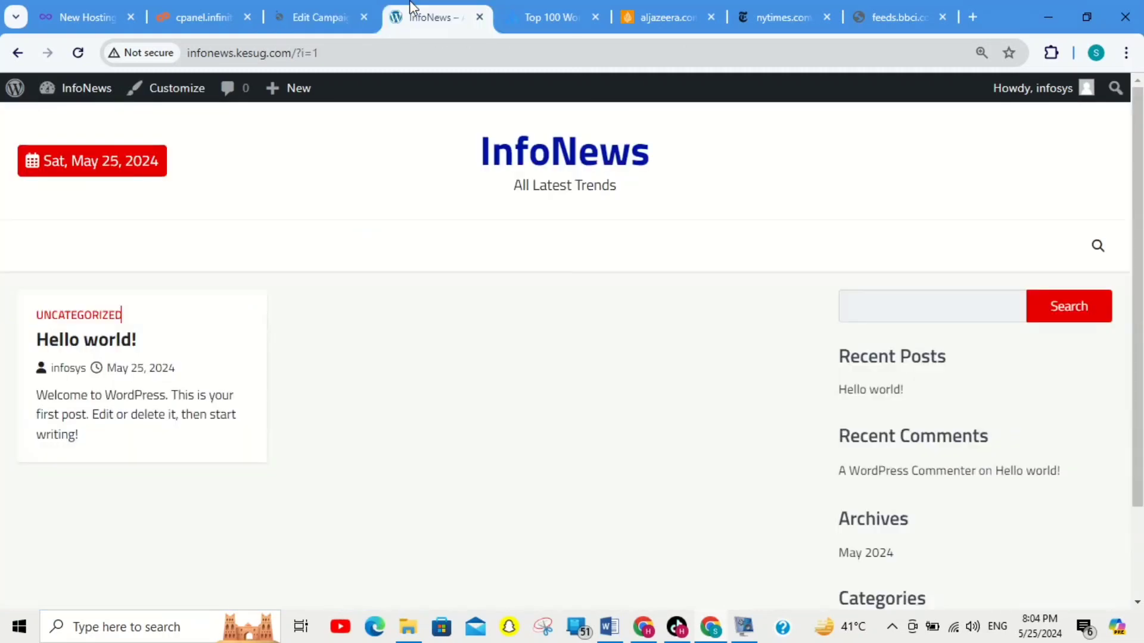
pyautogui.click(78, 53)
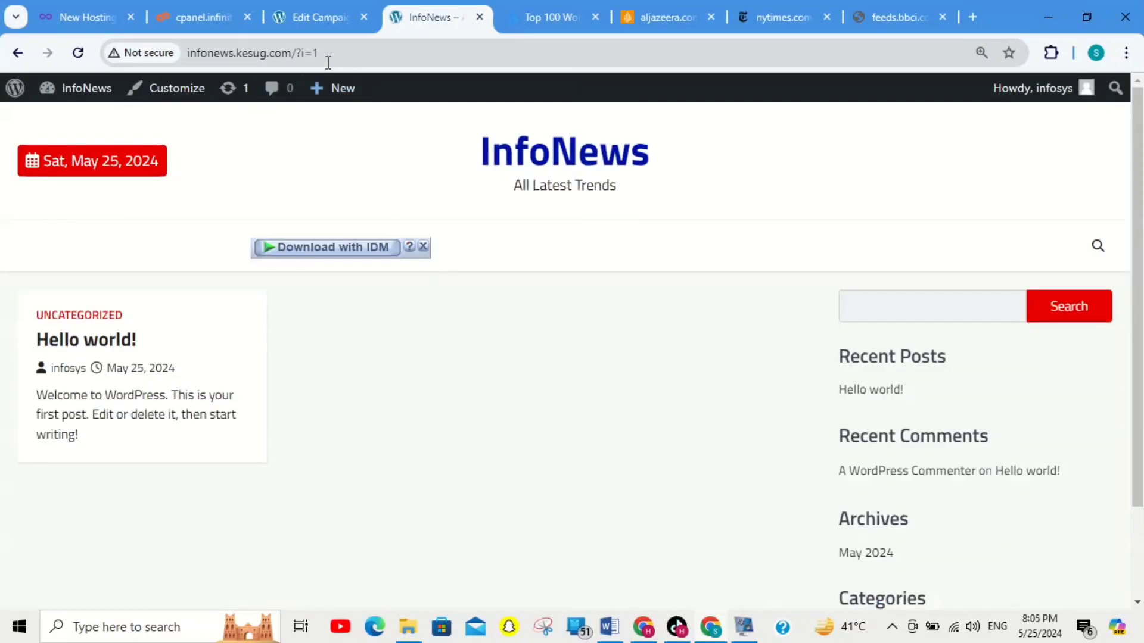
# Step: Run the Posting campaign manually from its edit page and check the last post in its run status
pyautogui.click(325, 8)
pyautogui.click(193, 433)
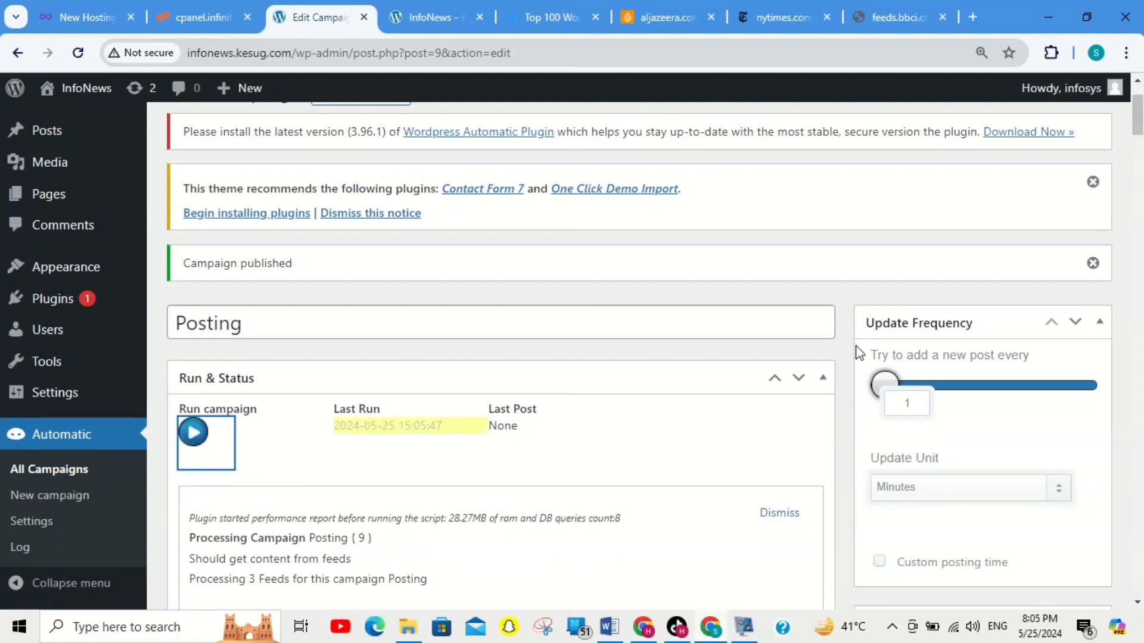
pyautogui.moveTo(1139, 114); pyautogui.dragTo(1141, 137)
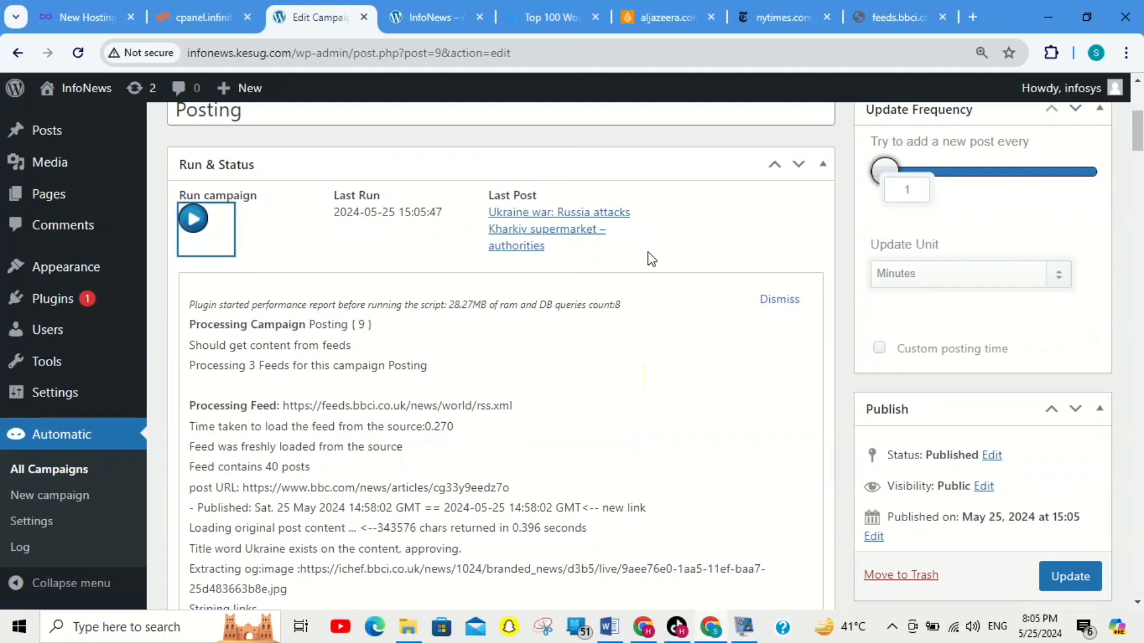
pyautogui.moveTo(651, 259); pyautogui.dragTo(459, 216)
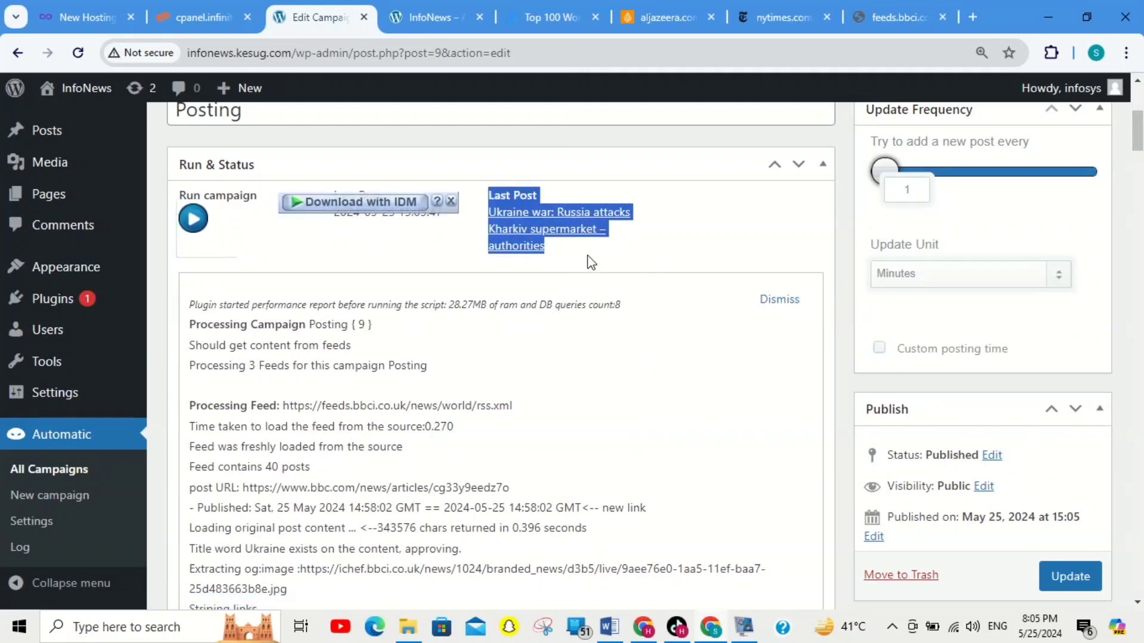
# Step: Reload the InfoNews home page and look over the listed posts
pyautogui.click(429, 16)
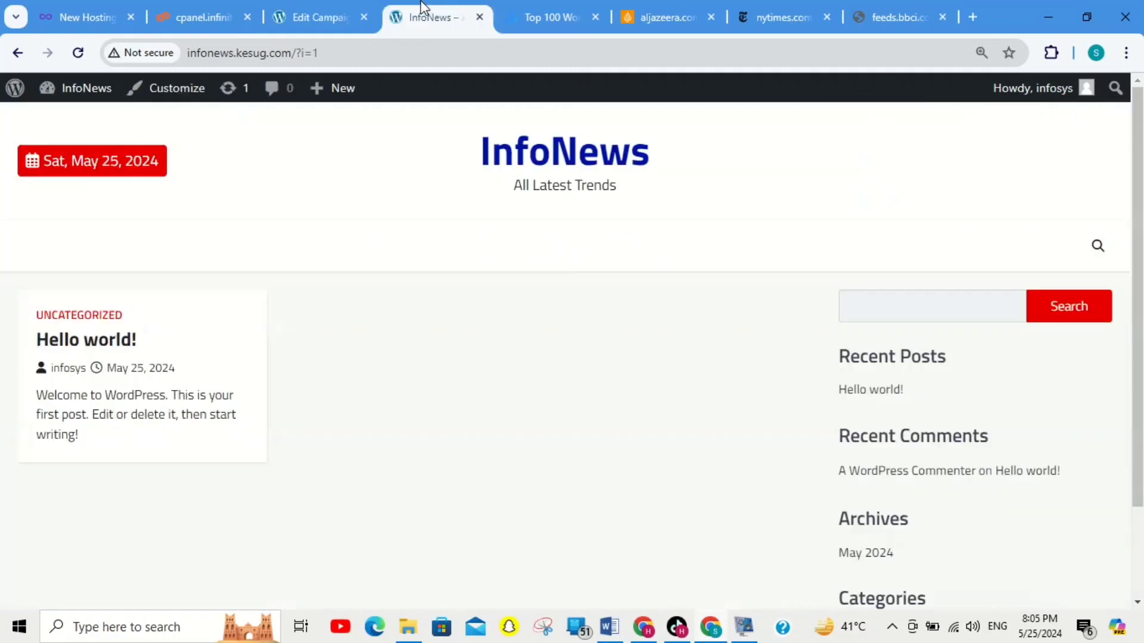
pyautogui.click(78, 53)
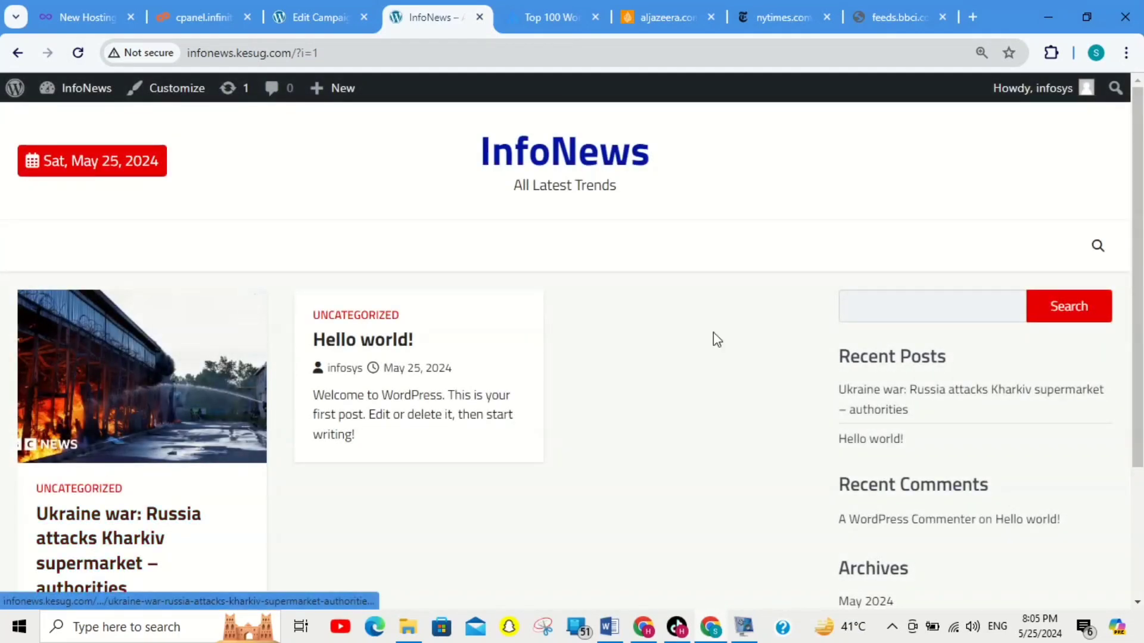
pyautogui.scroll(-3, 1138, 295)
pyautogui.scroll(3, 1138, 295)
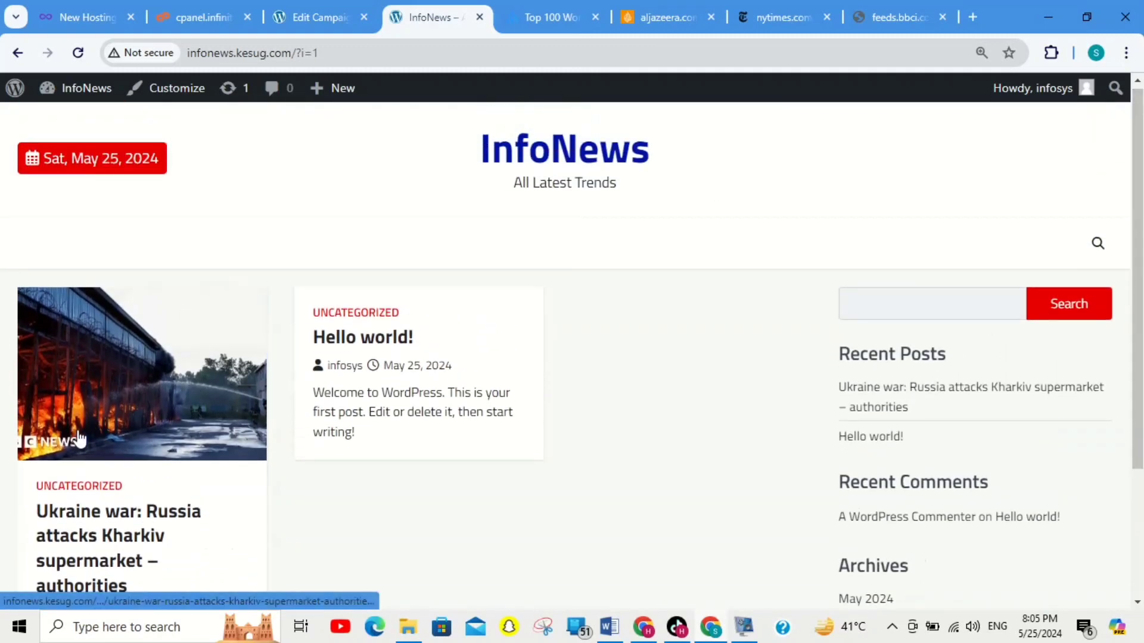
# Step: Open the Ukraine war post on the Kharkiv supermarket attack, look through its image and text, and return to the home page
pyautogui.click(73, 438)
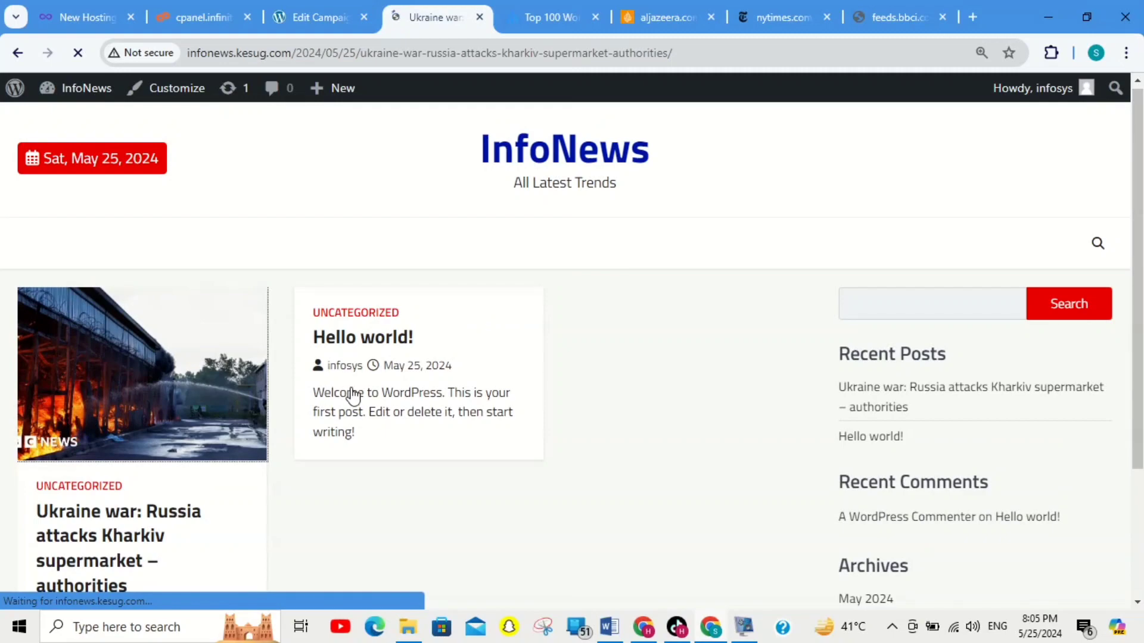
pyautogui.scroll(-10, 354, 396)
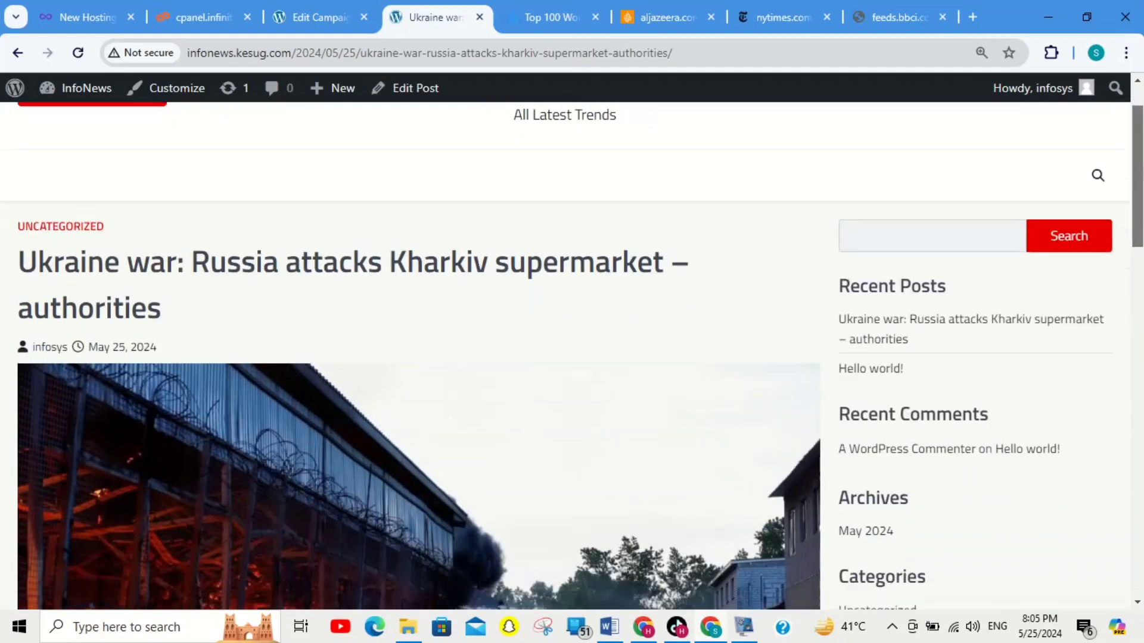
pyautogui.scroll(5, 354, 395)
pyautogui.scroll(3, 131, 274)
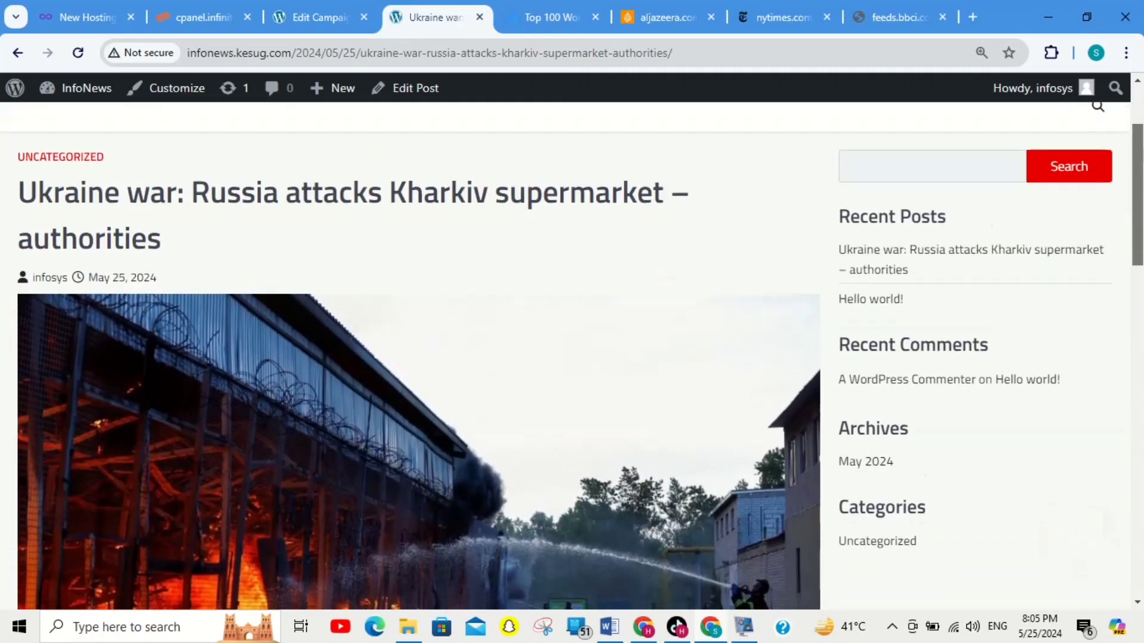
pyautogui.scroll(-15, 417, 357)
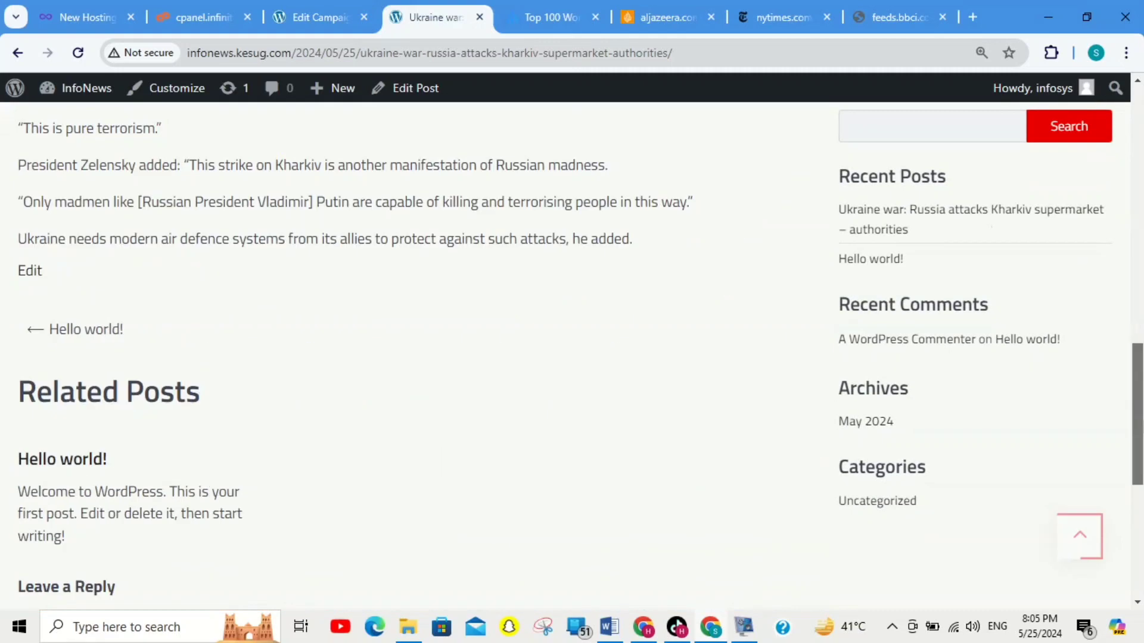
pyautogui.scroll(12, 417, 357)
pyautogui.scroll(-2, 417, 357)
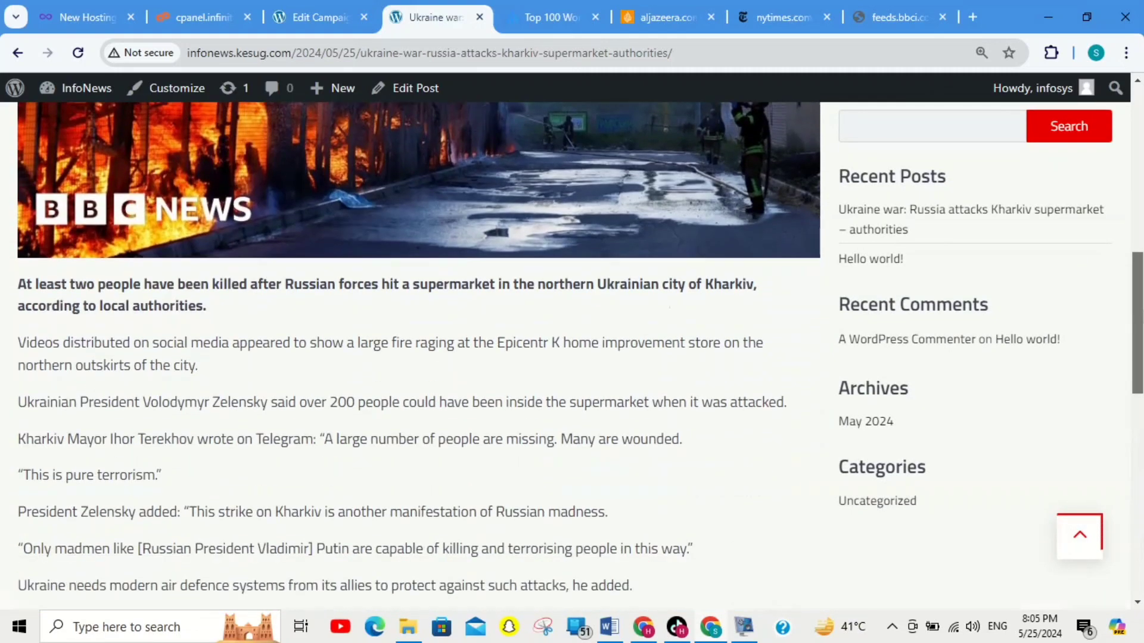
pyautogui.click(17, 52)
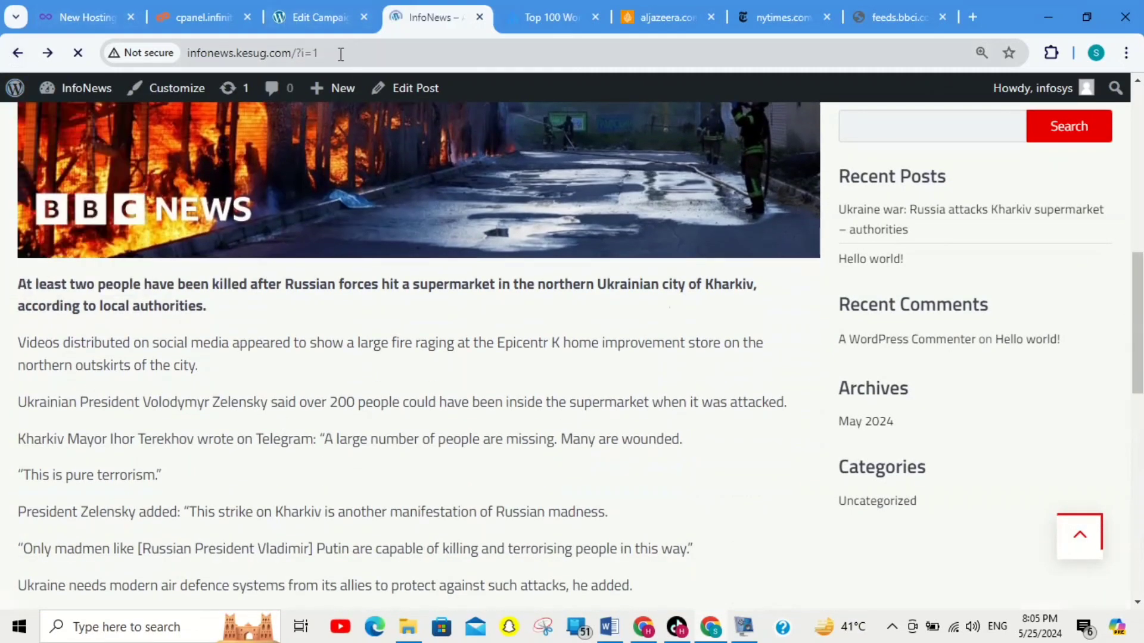
# Step: Go back to the Posting campaign's edit page, run the campaign again and check its last post
pyautogui.hotkey('ctrl', 'shift', 'Tab')
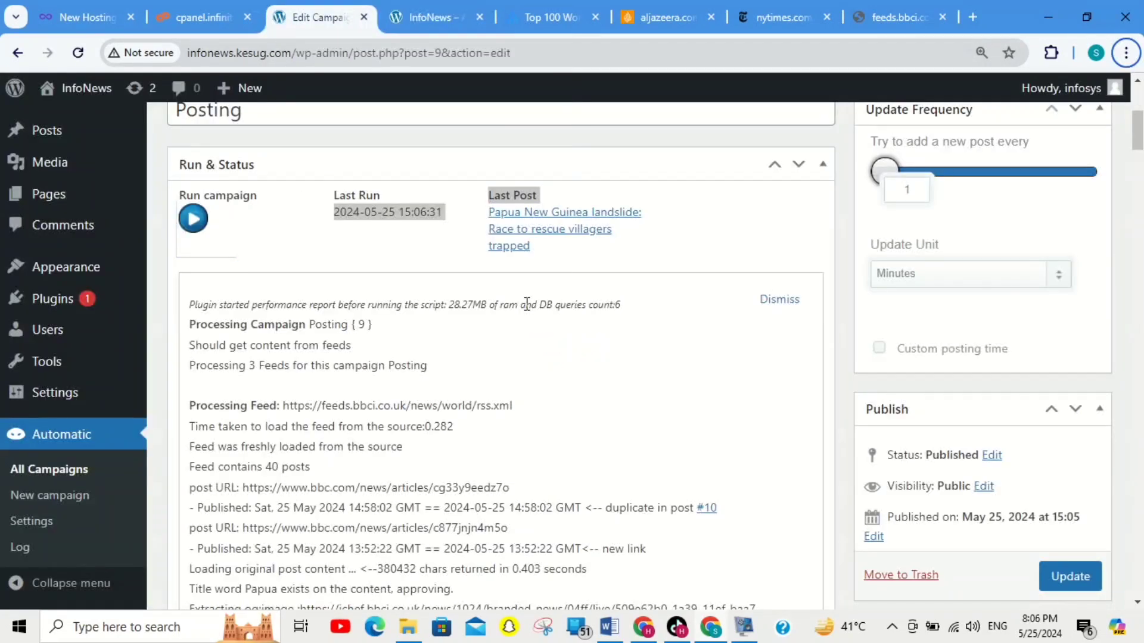
pyautogui.click(290, 251)
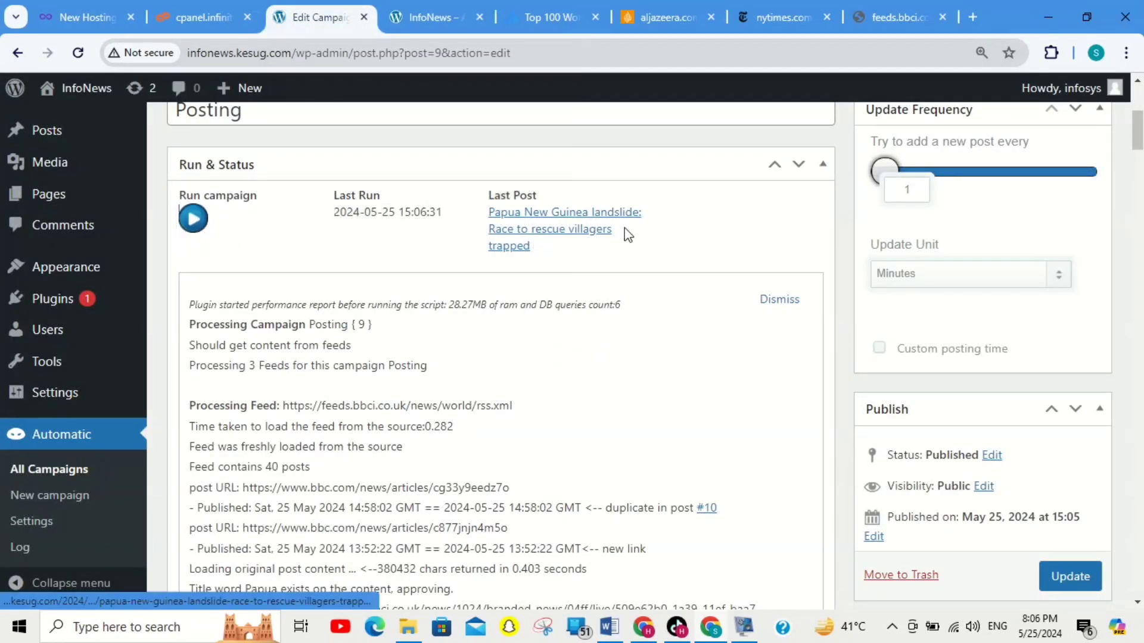
# Step: Reload the InfoNews home page and check for the Papua New Guinea landslide post
pyautogui.click(464, 13)
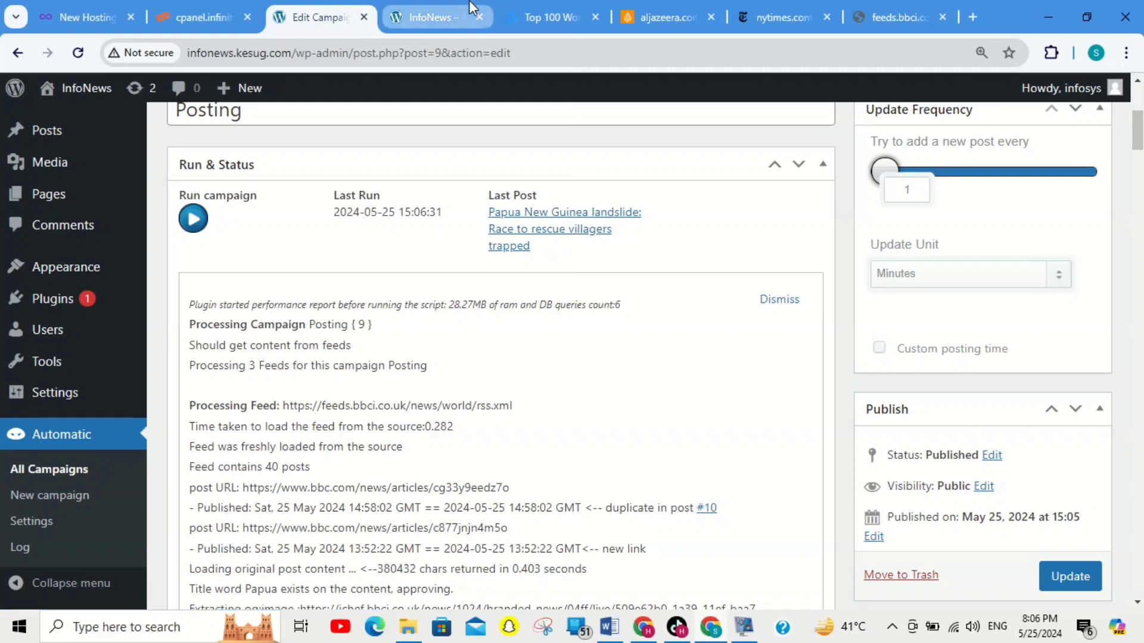
pyautogui.click(79, 53)
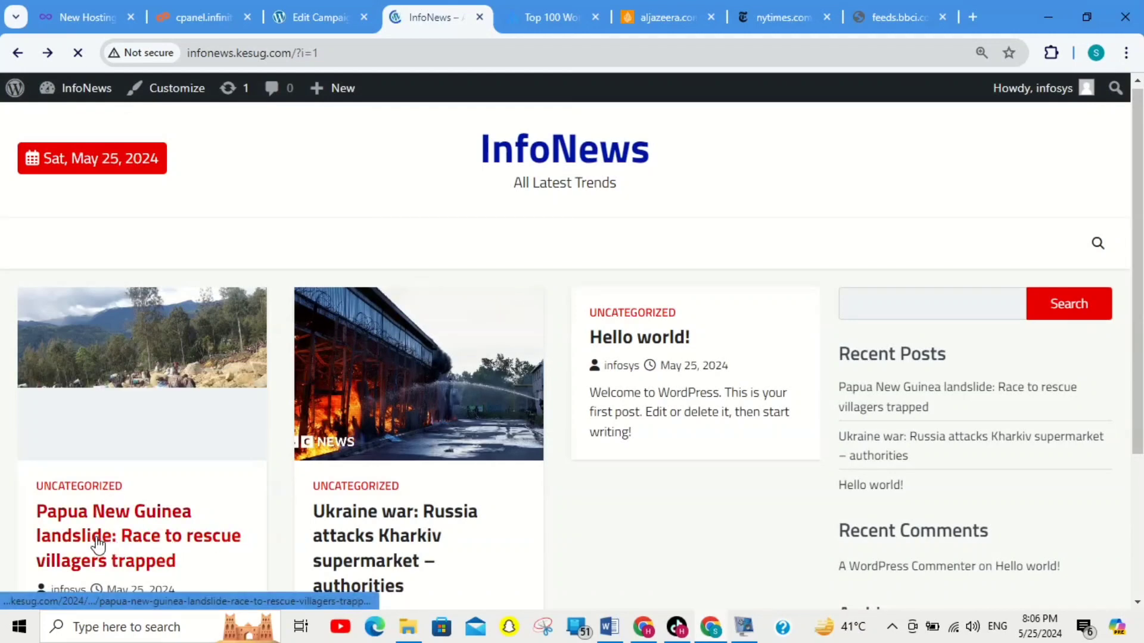
pyautogui.moveTo(1137, 286); pyautogui.dragTo(1137, 149)
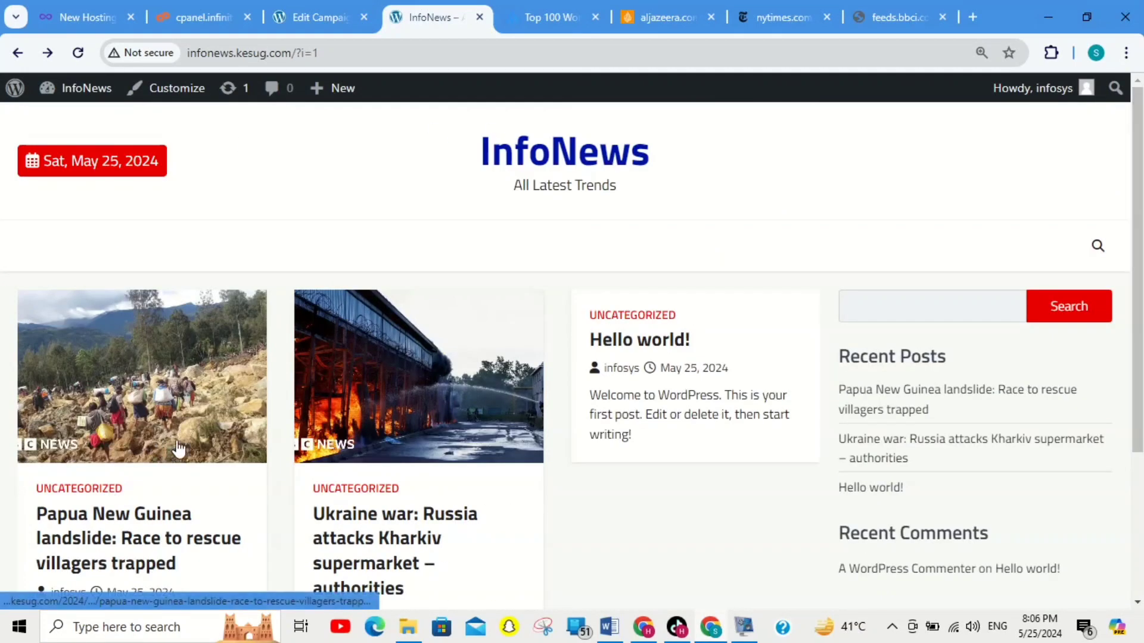
# Step: Return to the Posting campaign's edit page and review its run log, campaign options and list of feed links
pyautogui.click(327, 10)
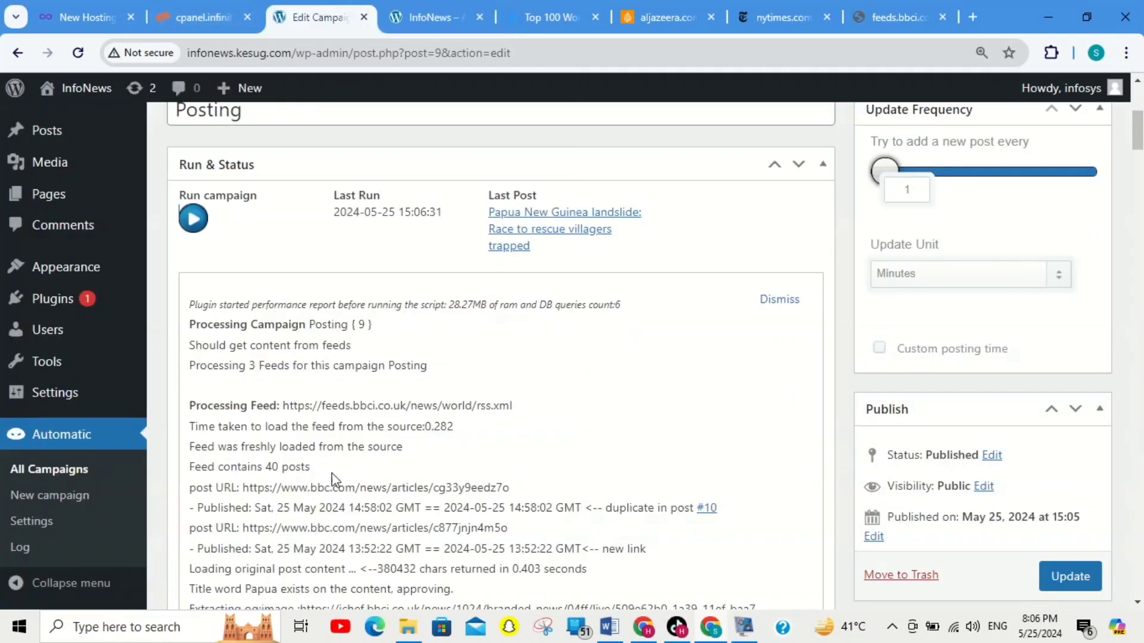
pyautogui.moveTo(1137, 142); pyautogui.dragTo(1138, 158)
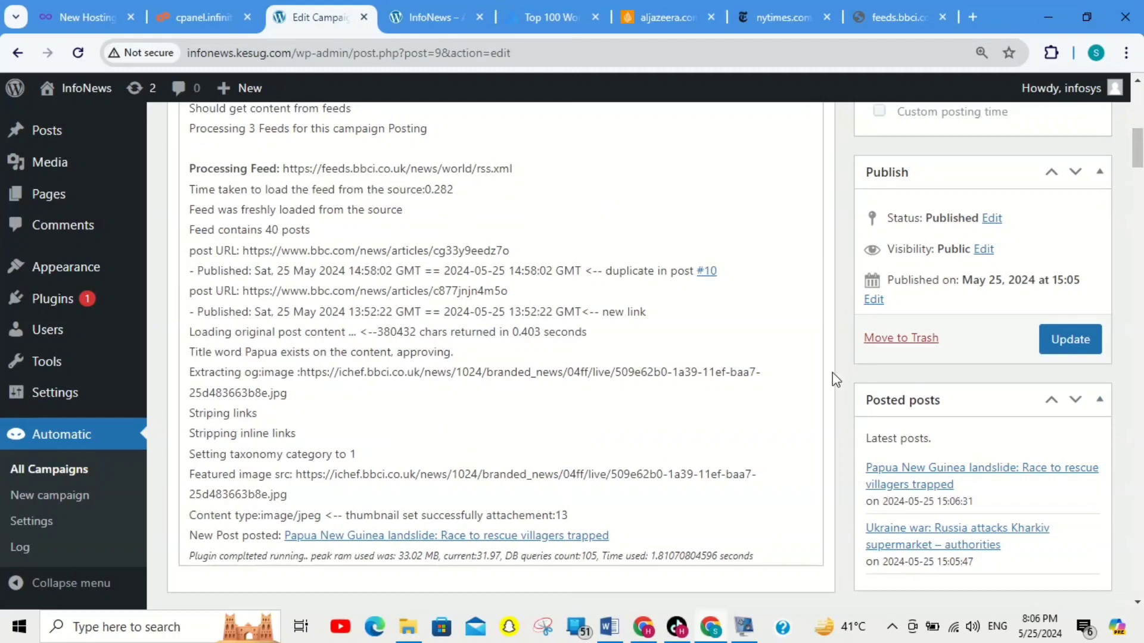
pyautogui.scroll(-7, 733, 473)
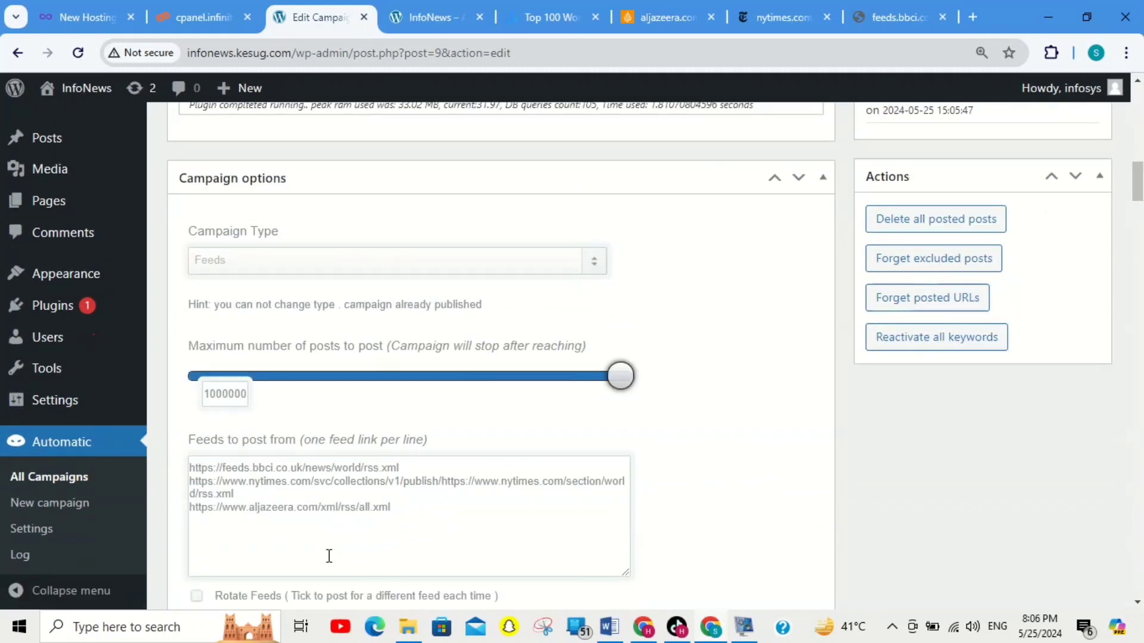
pyautogui.doubleClick(225, 541)
pyautogui.click(399, 545)
pyautogui.scroll(15, 718, 431)
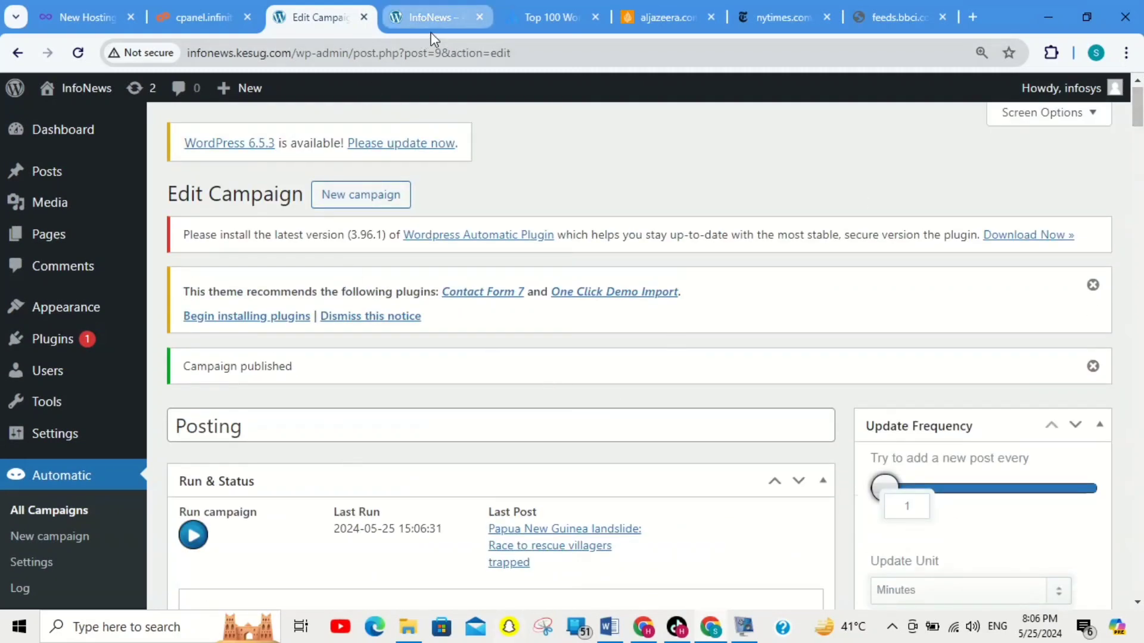
# Step: Switch back to the InfoNews site and refresh it to look for further auto-posted articles
pyautogui.click(425, 18)
pyautogui.click(80, 53)
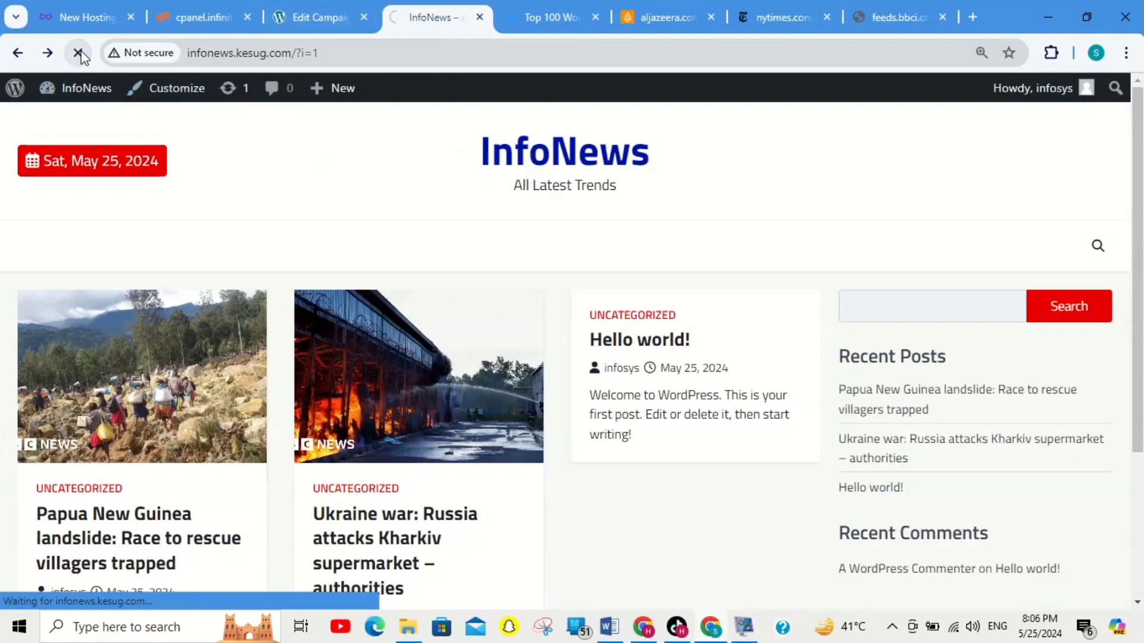